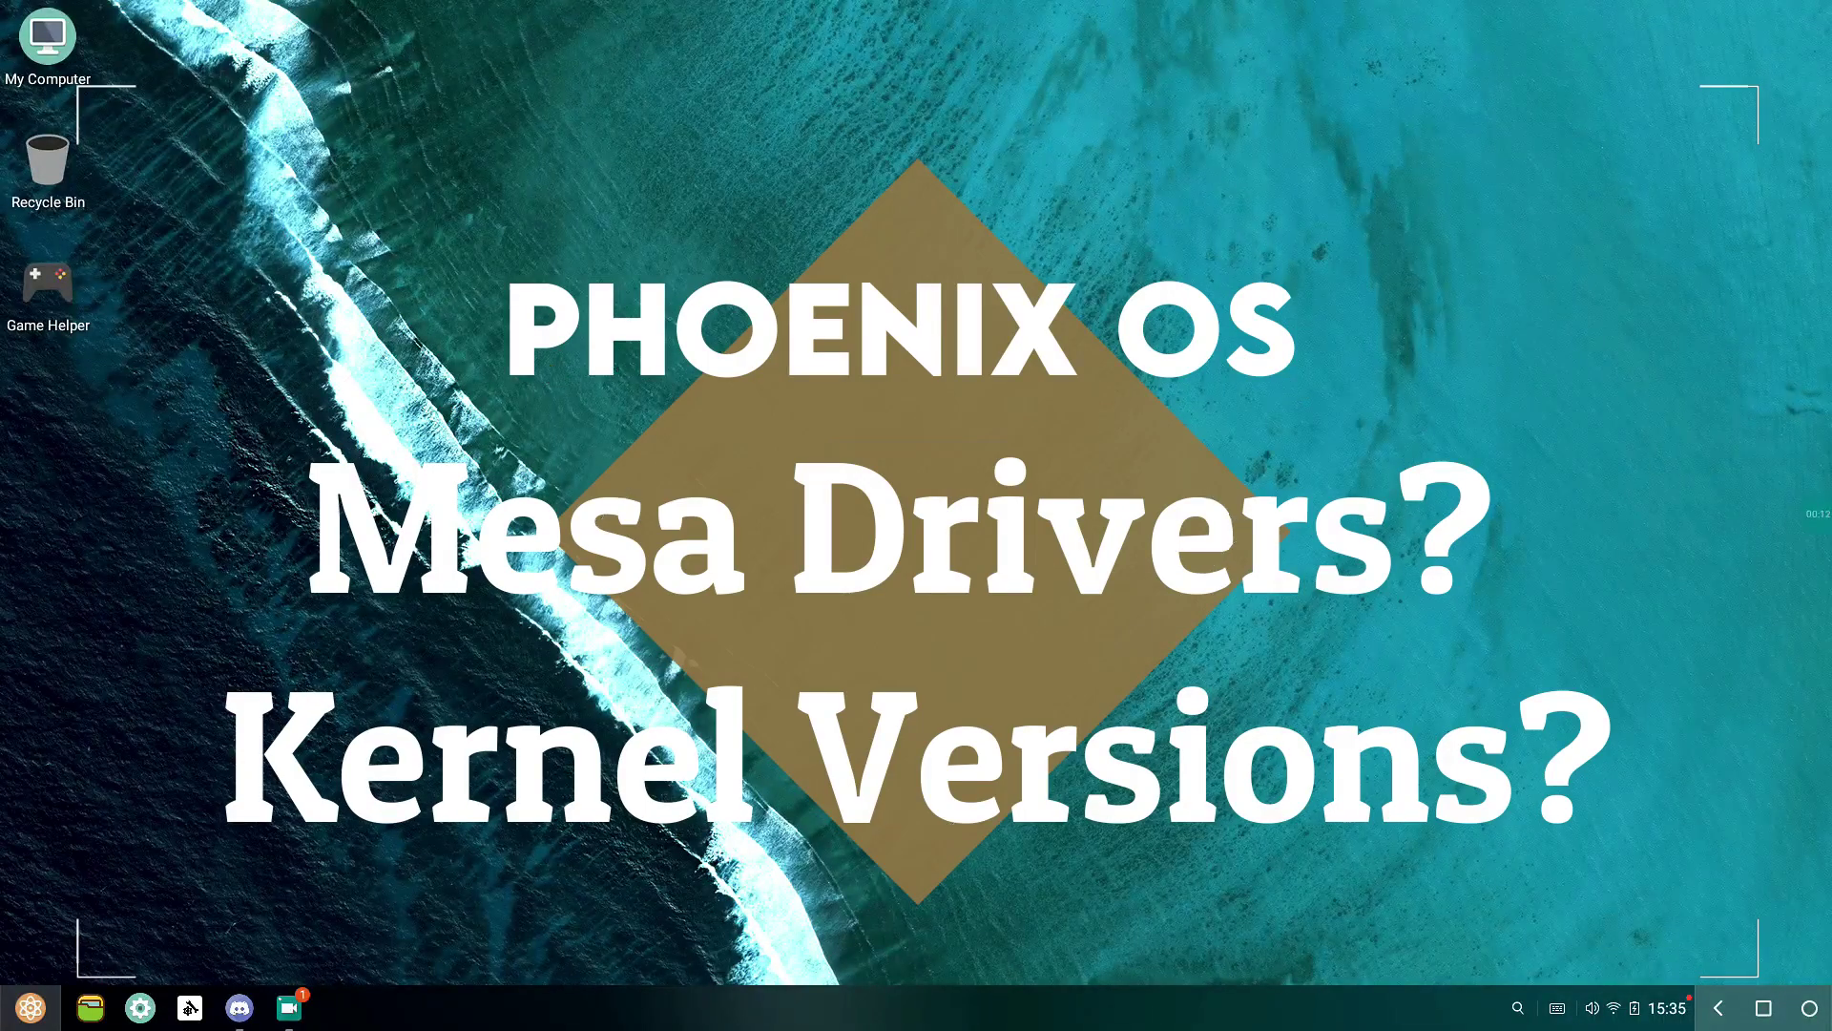
- Launch the Phoenix OS Settings app from its taskbar icon
click(151, 1008)
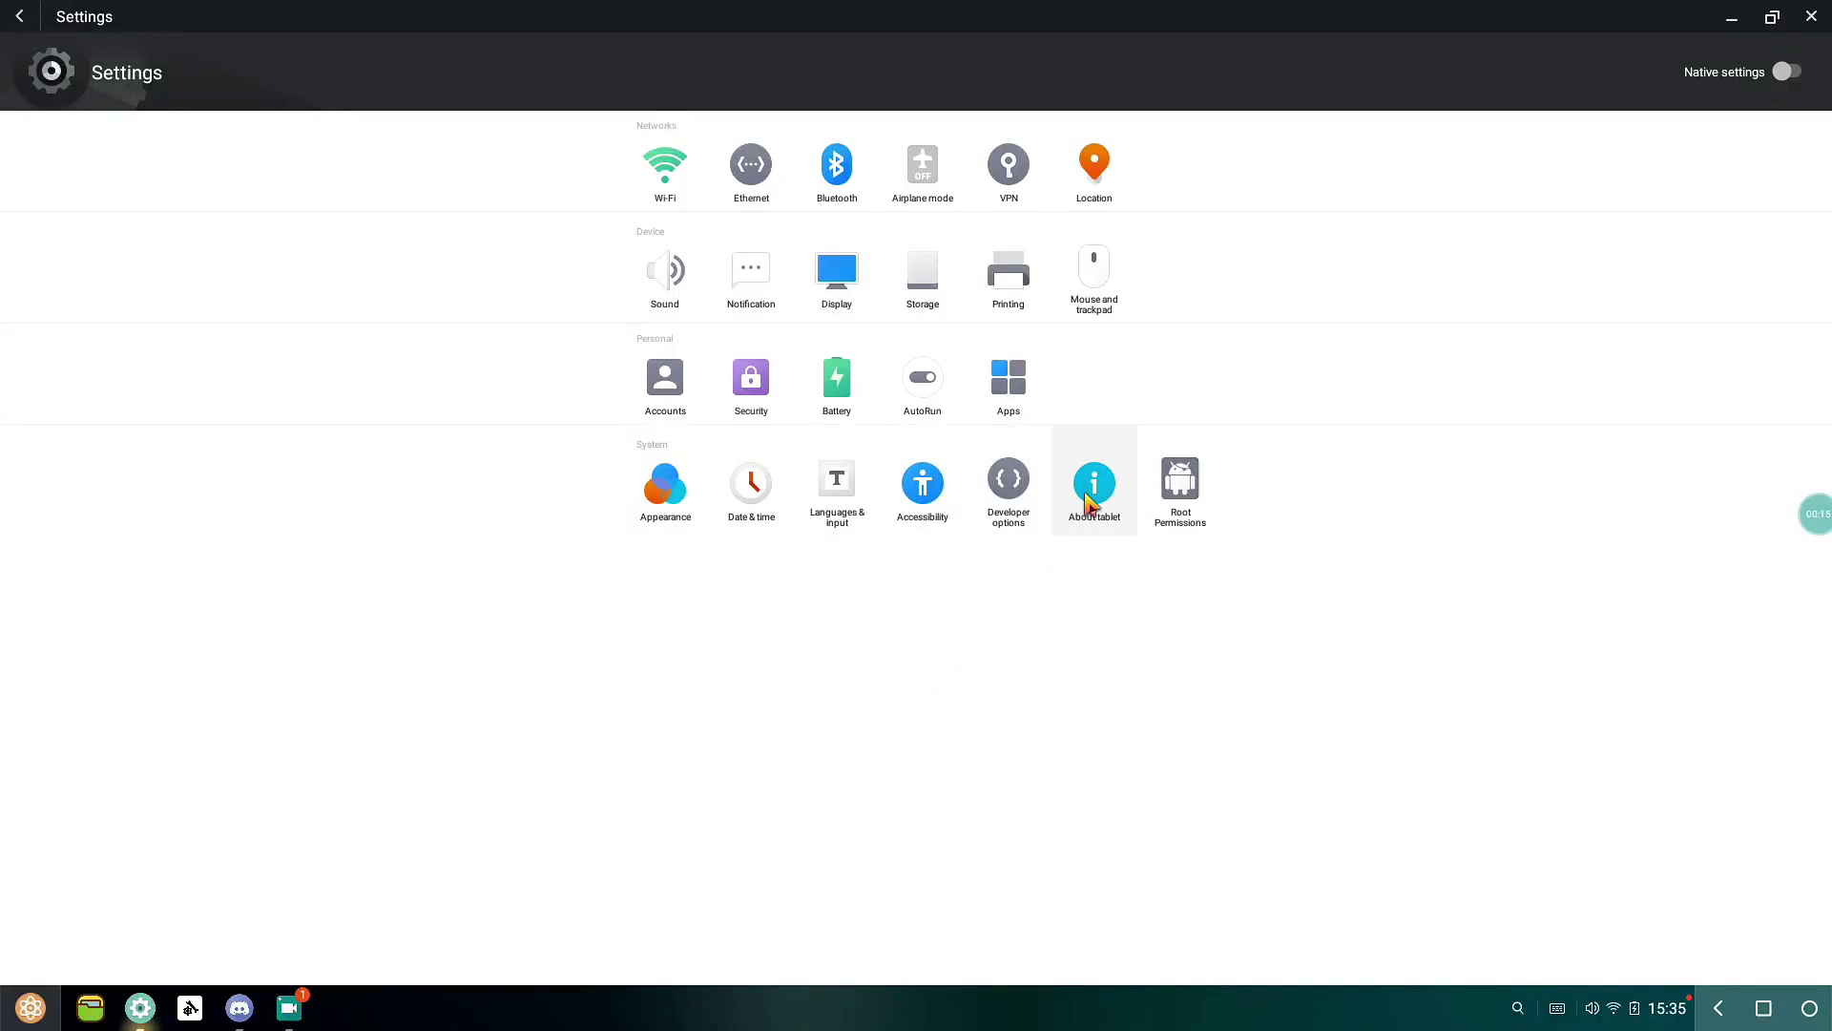
- View the About tablet page showing kernel 4.19.7 and Mesa 18.3.6, then close Settings
click(1088, 503)
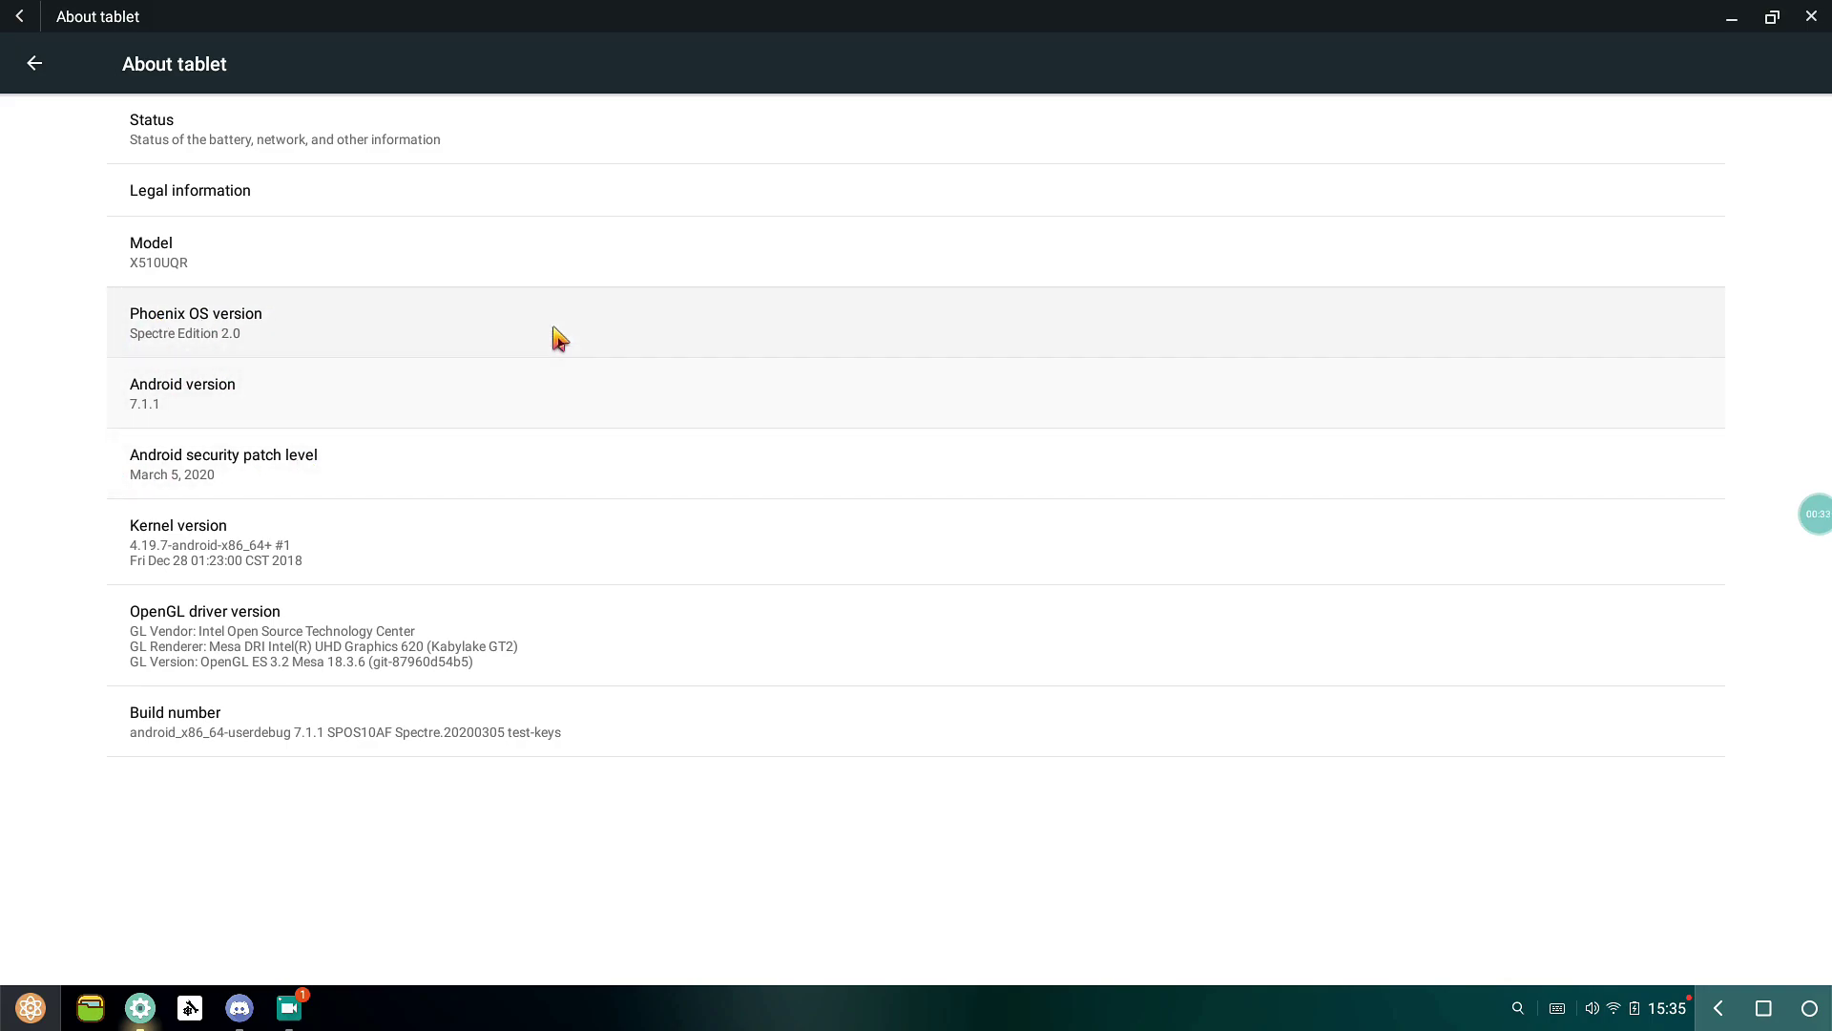
click(1813, 26)
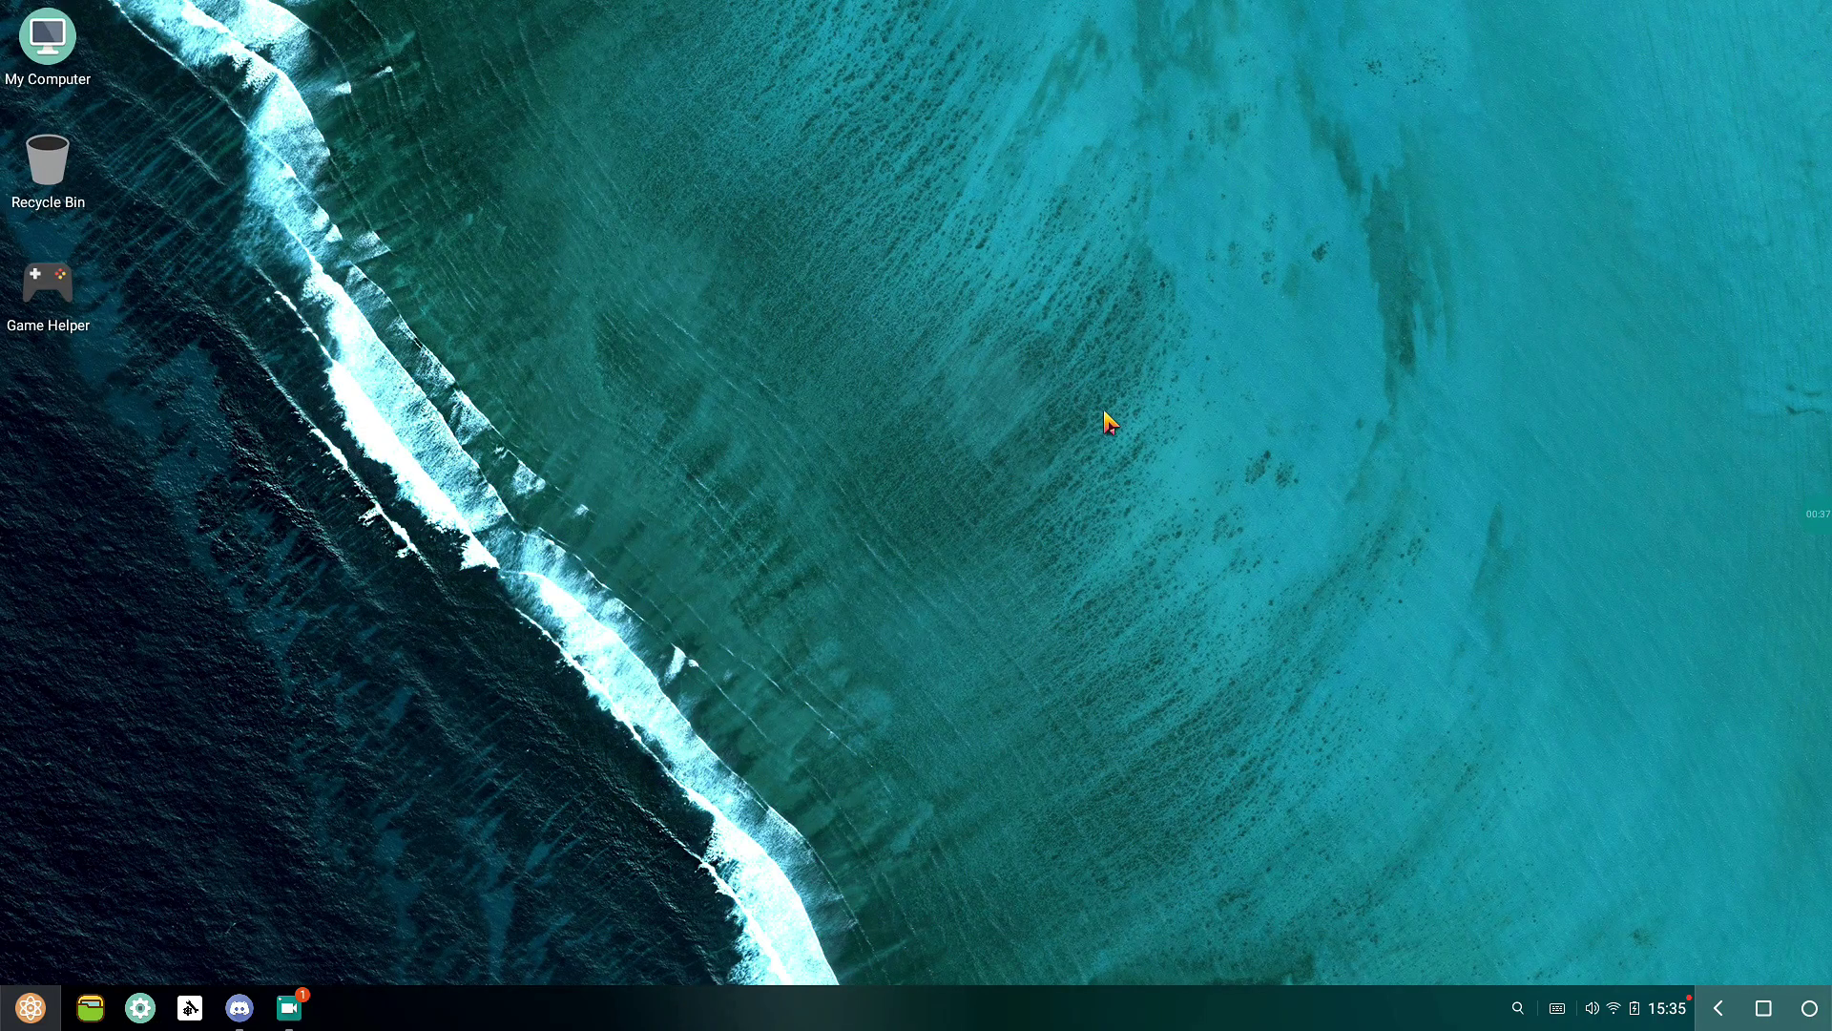
- Open and dismiss the app list, then launch Discord on the #mesa-package channel
drag(913, 512, 1150, 659)
click(36, 1026)
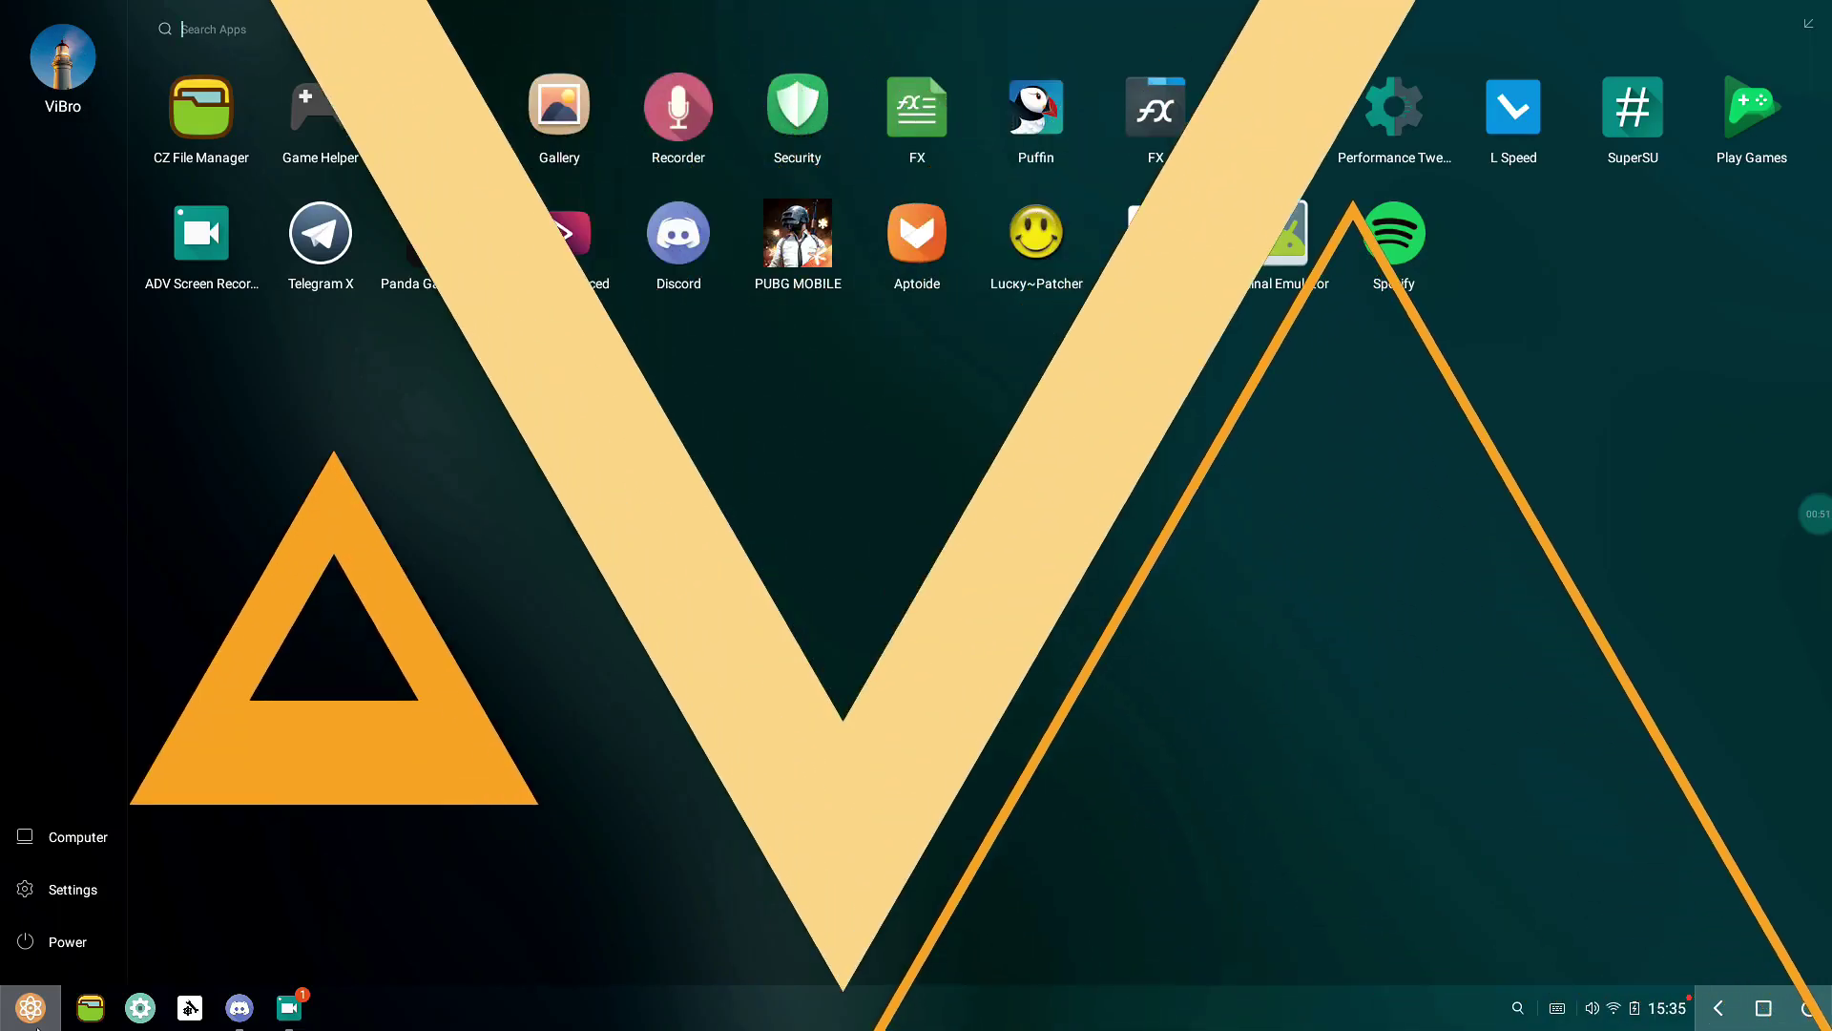
click(196, 933)
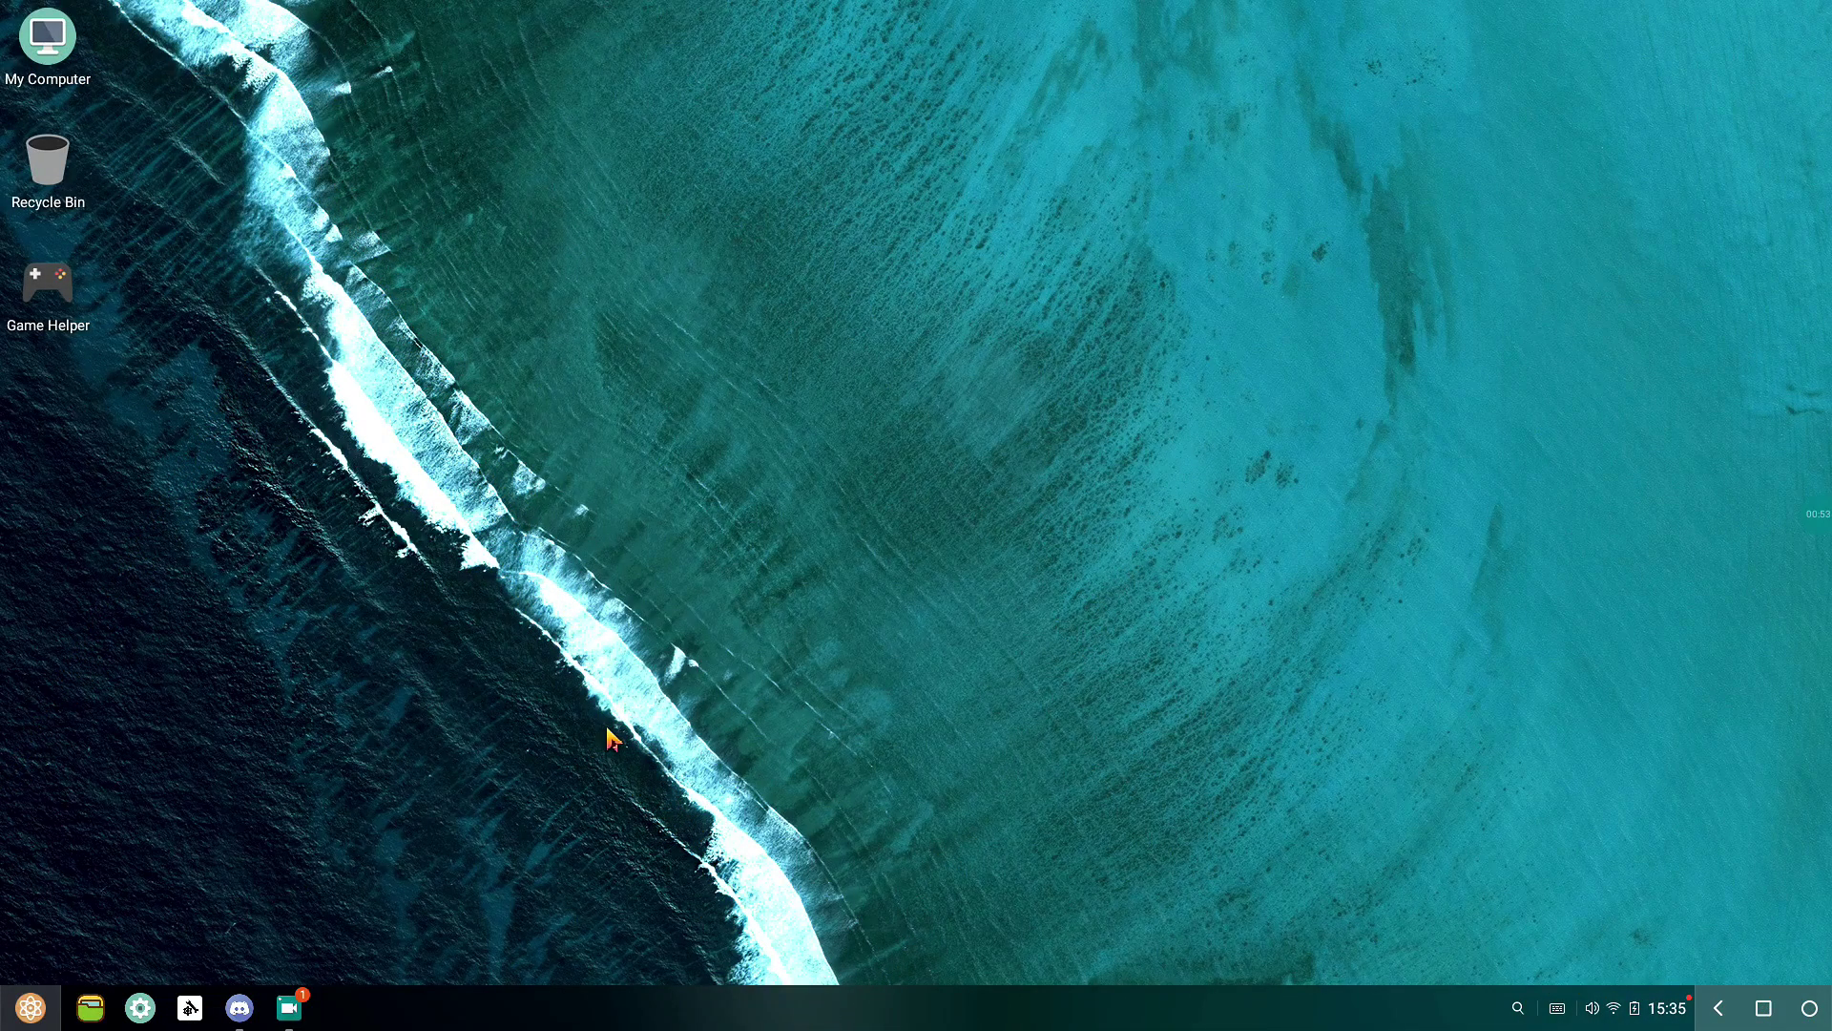
click(239, 1010)
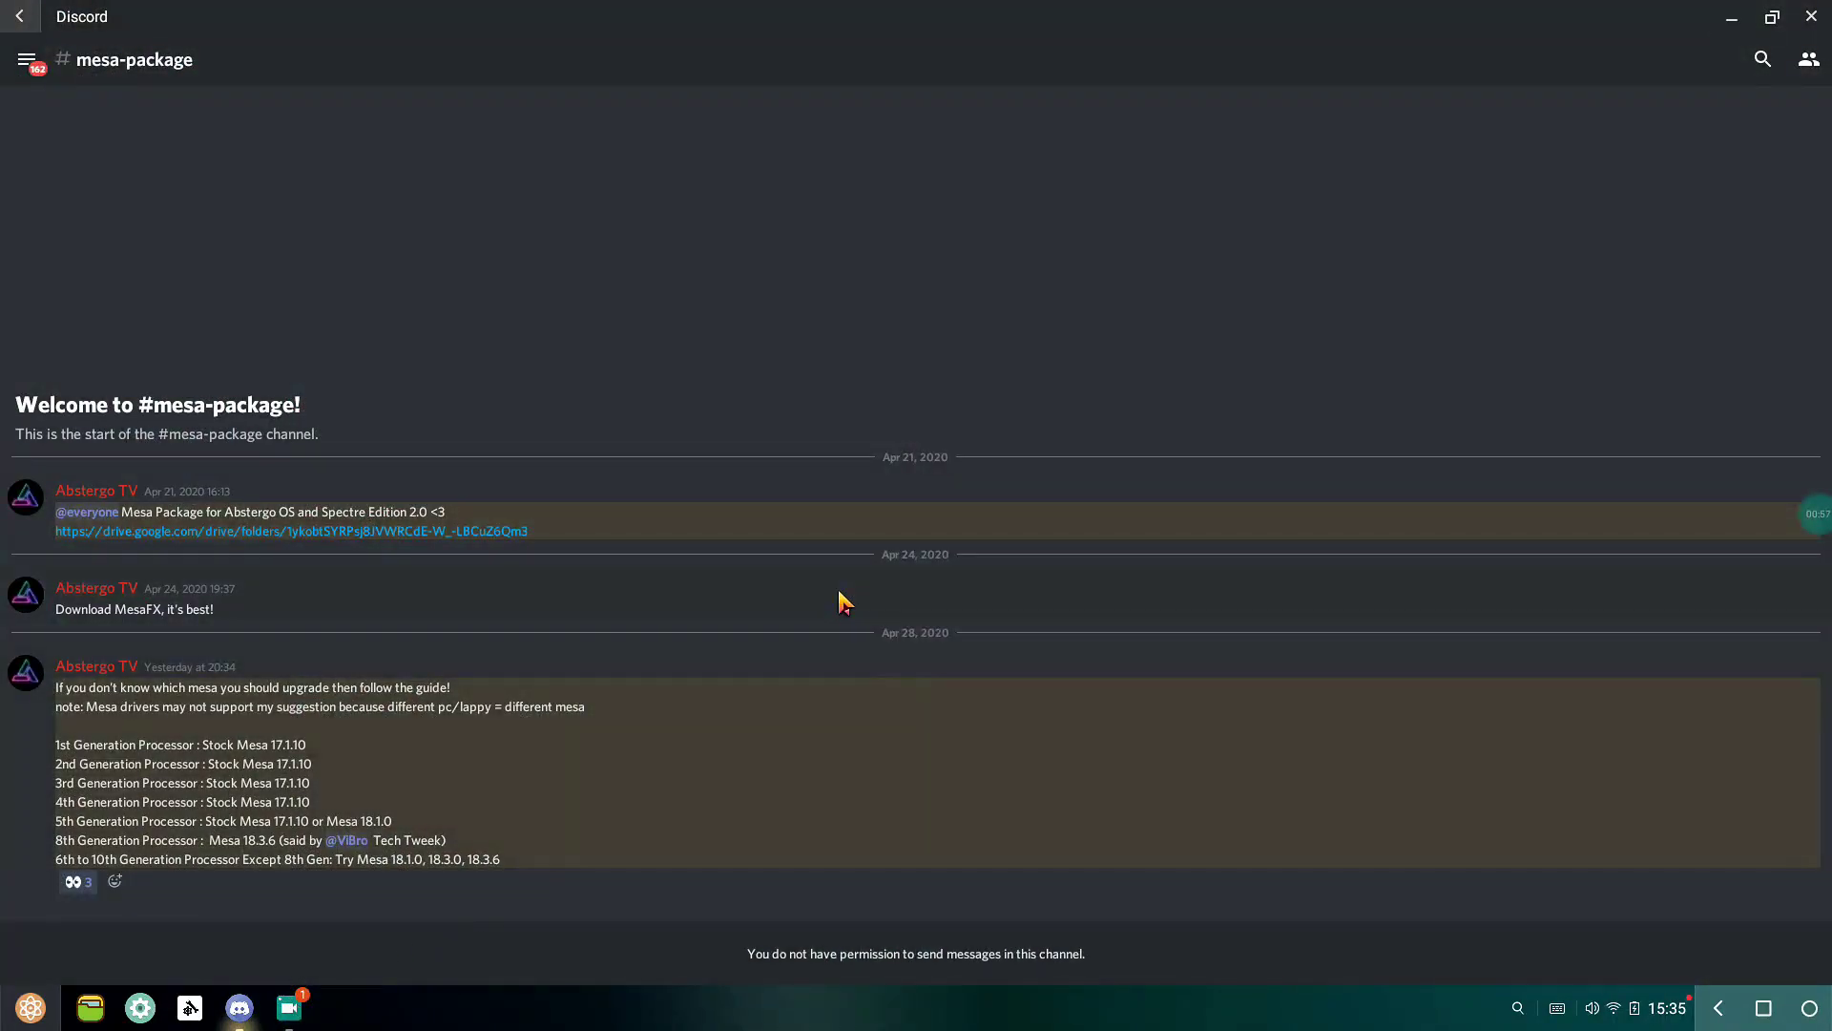
- Follow the #mesa-package drive.google.com link to the SPOS Mesa folder in Puffin
click(478, 530)
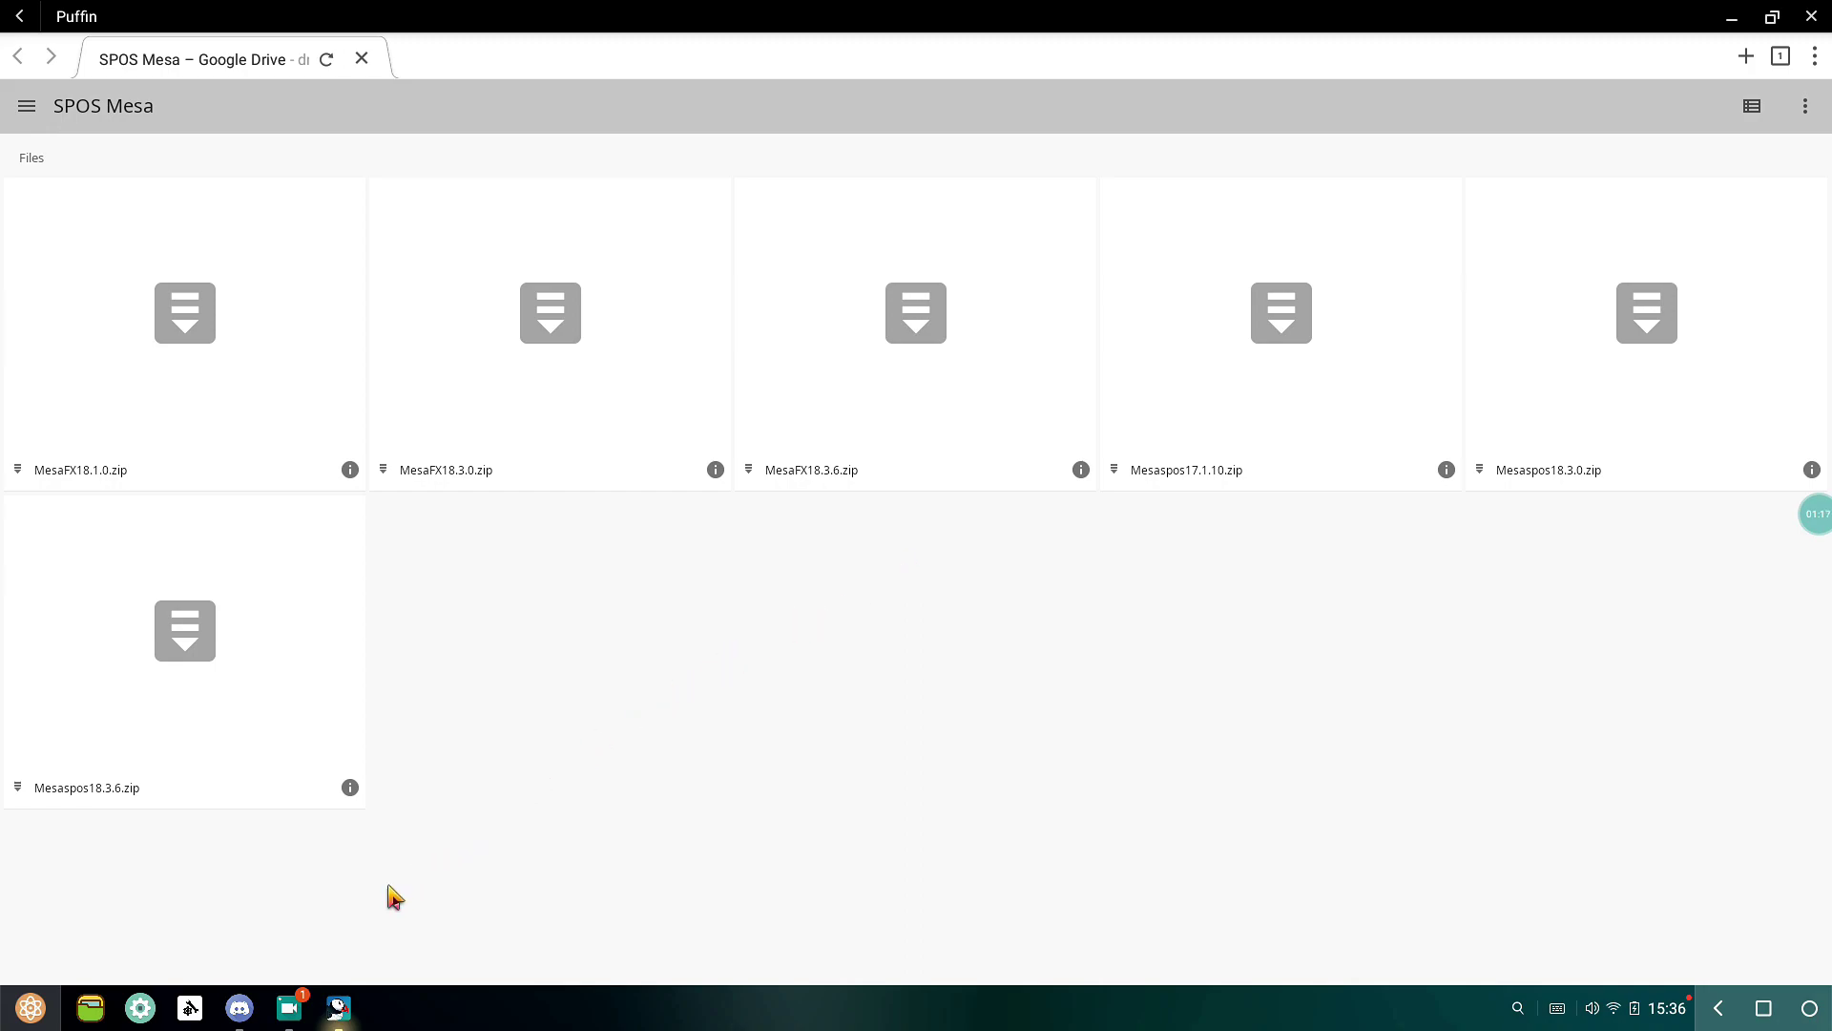
- Switch back to Discord's #mesa-package guide recommending Mesa 18.3.6 for 8th-gen processors
click(240, 1011)
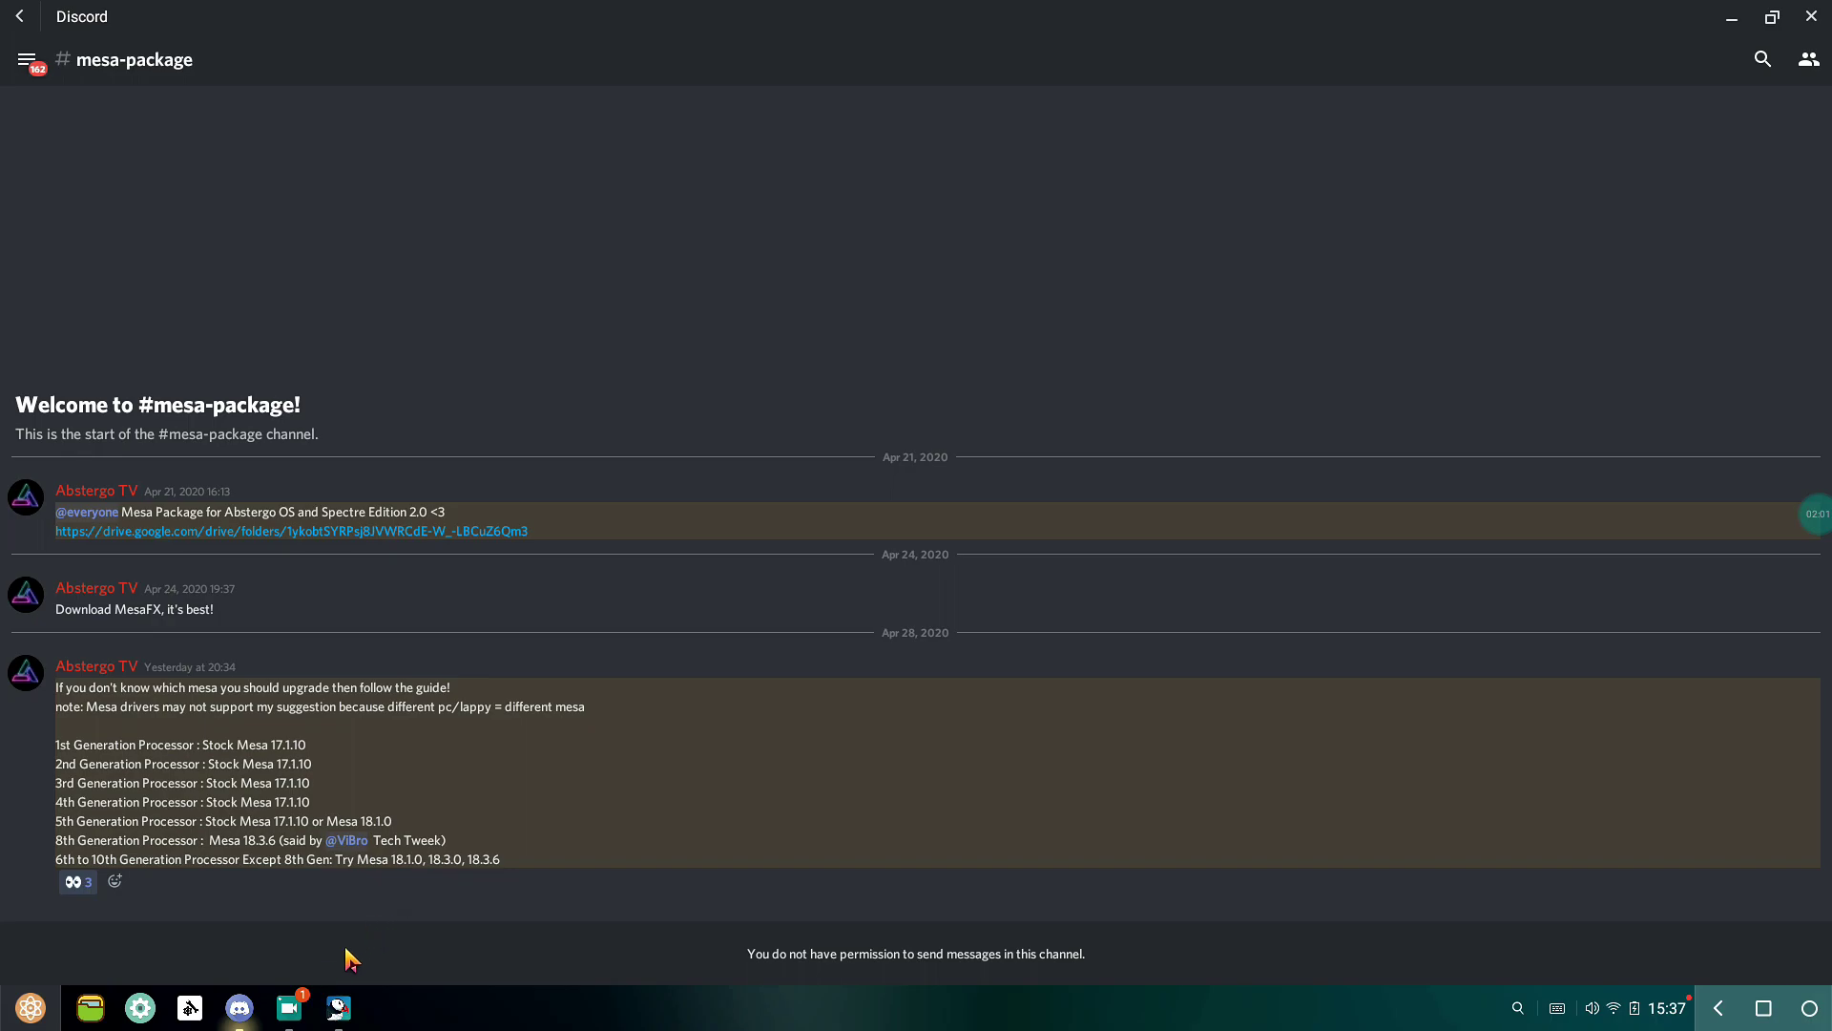
click(338, 1008)
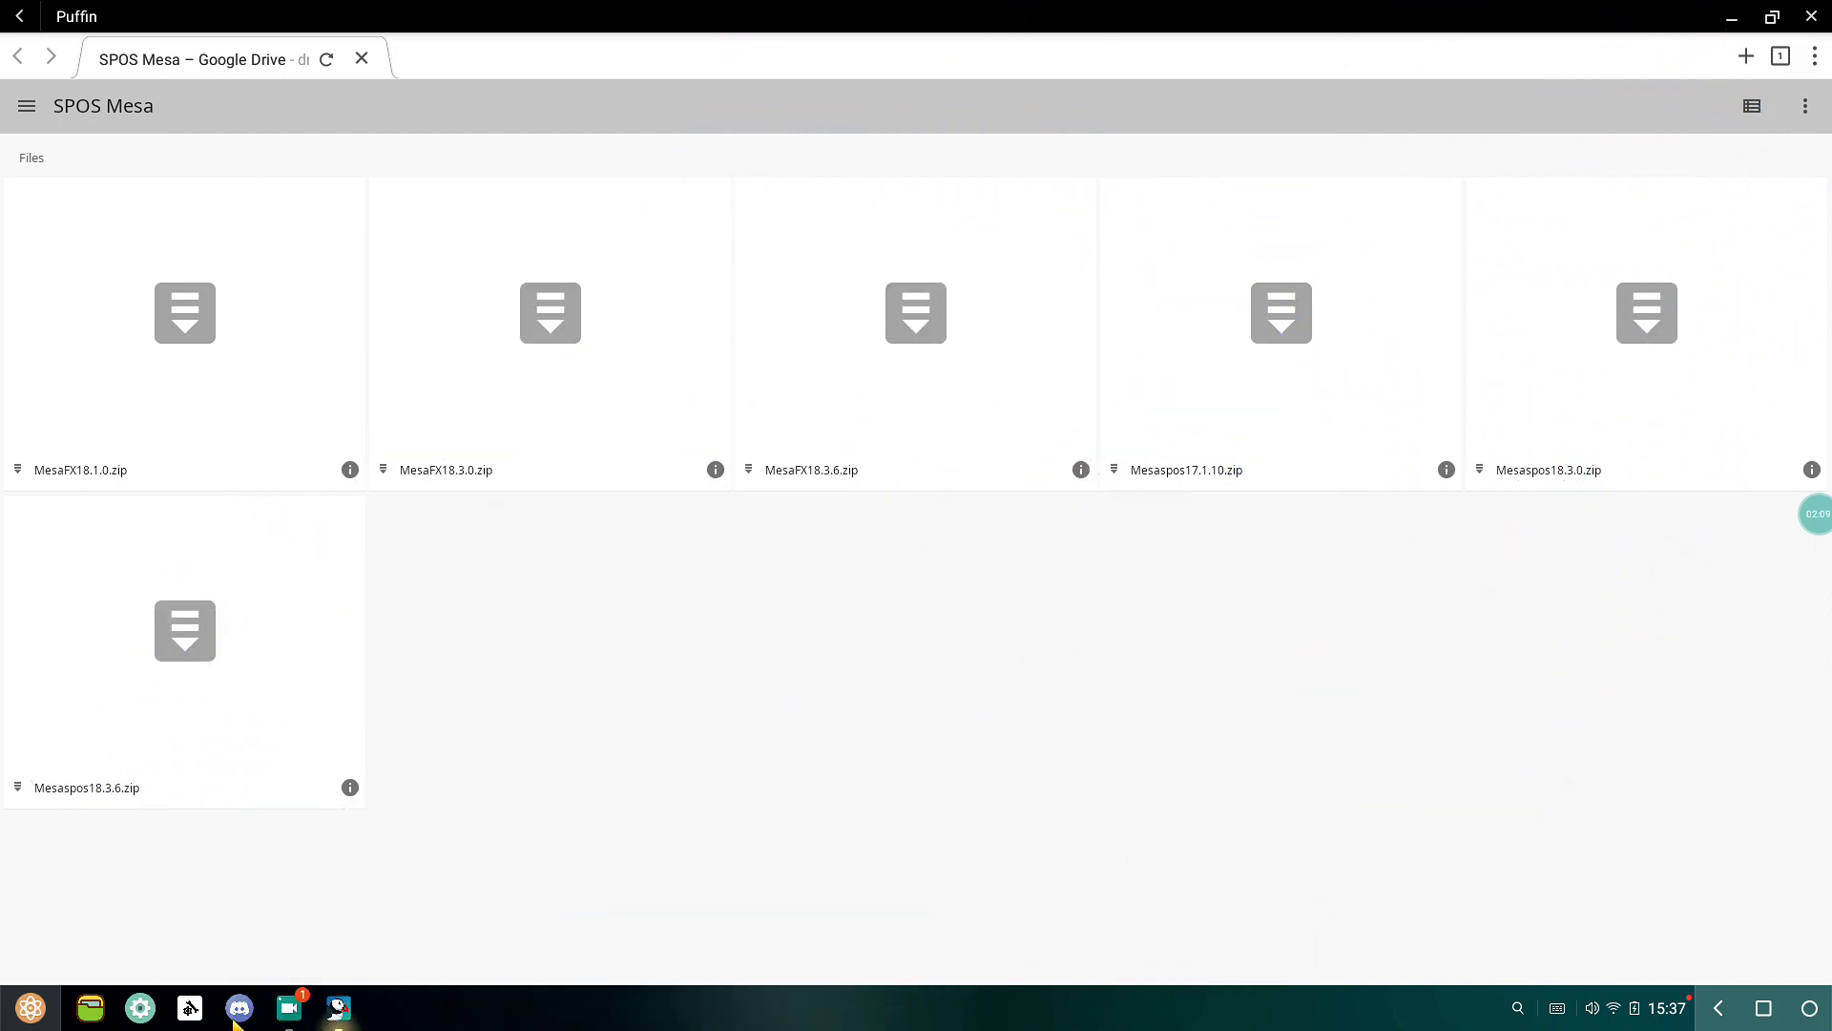
click(234, 1018)
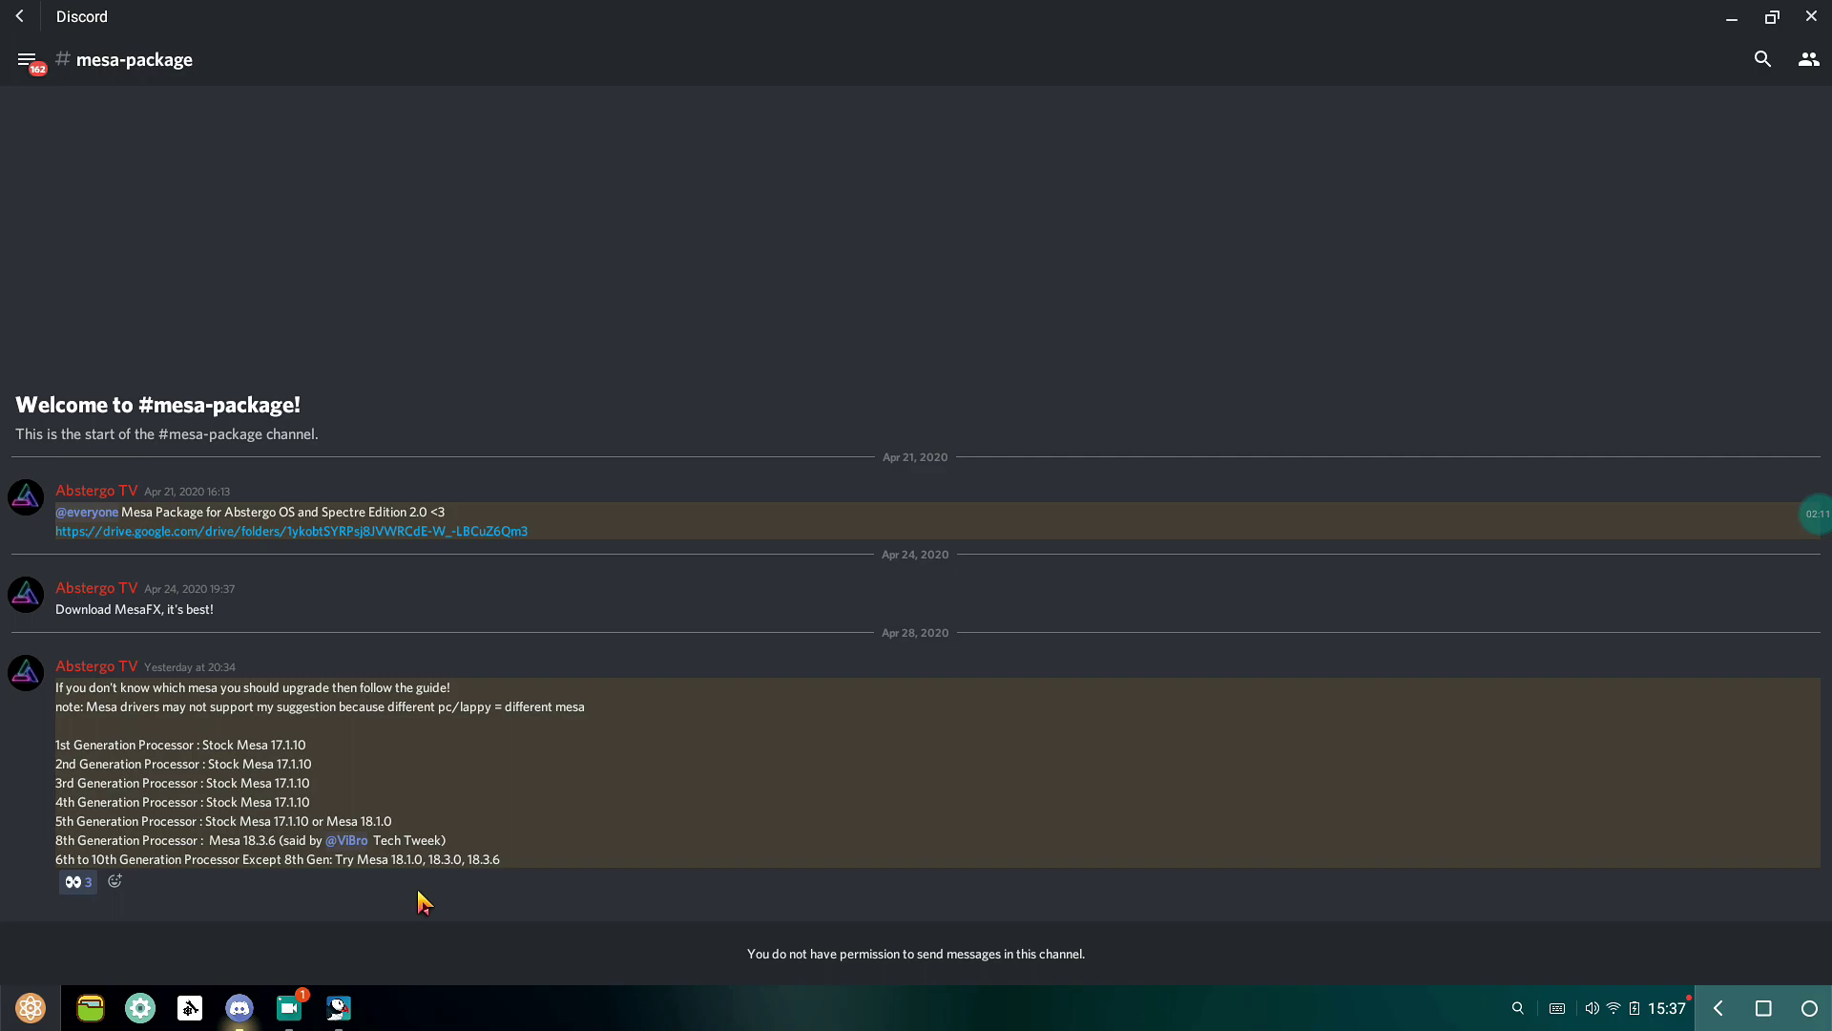
click(140, 1008)
click(1088, 508)
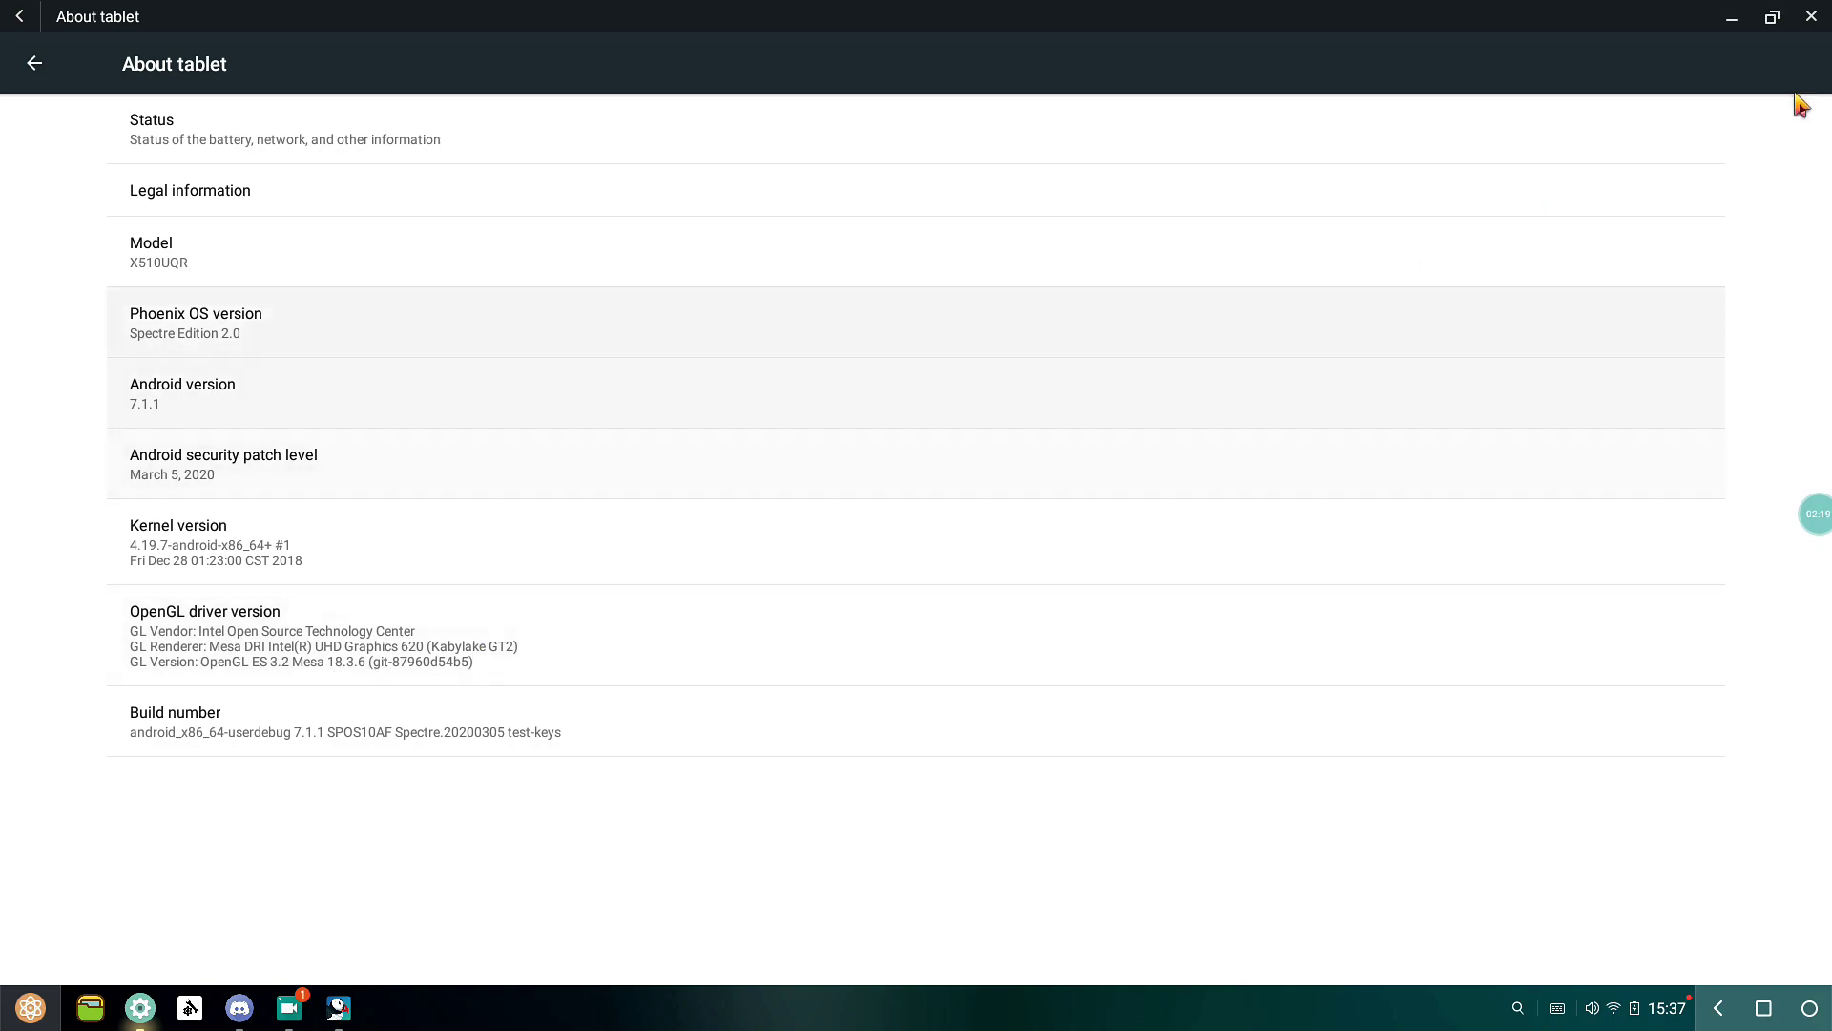
click(1807, 27)
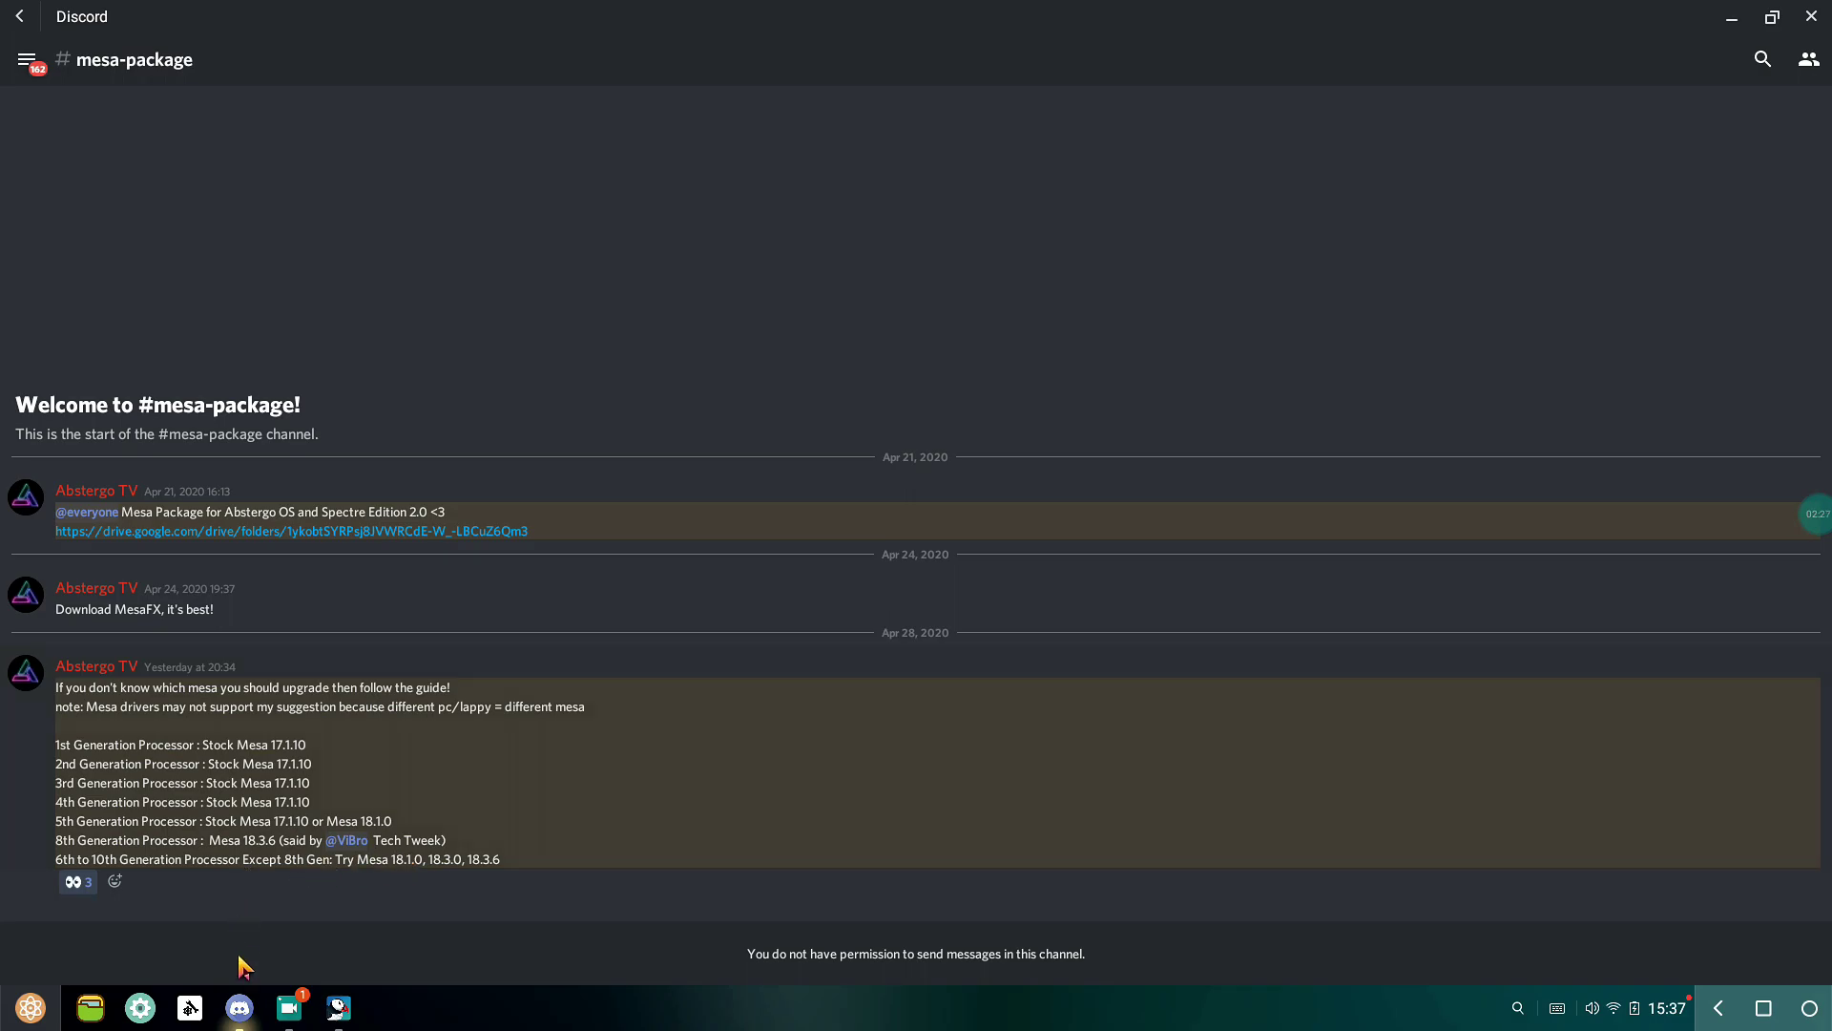
click(29, 1008)
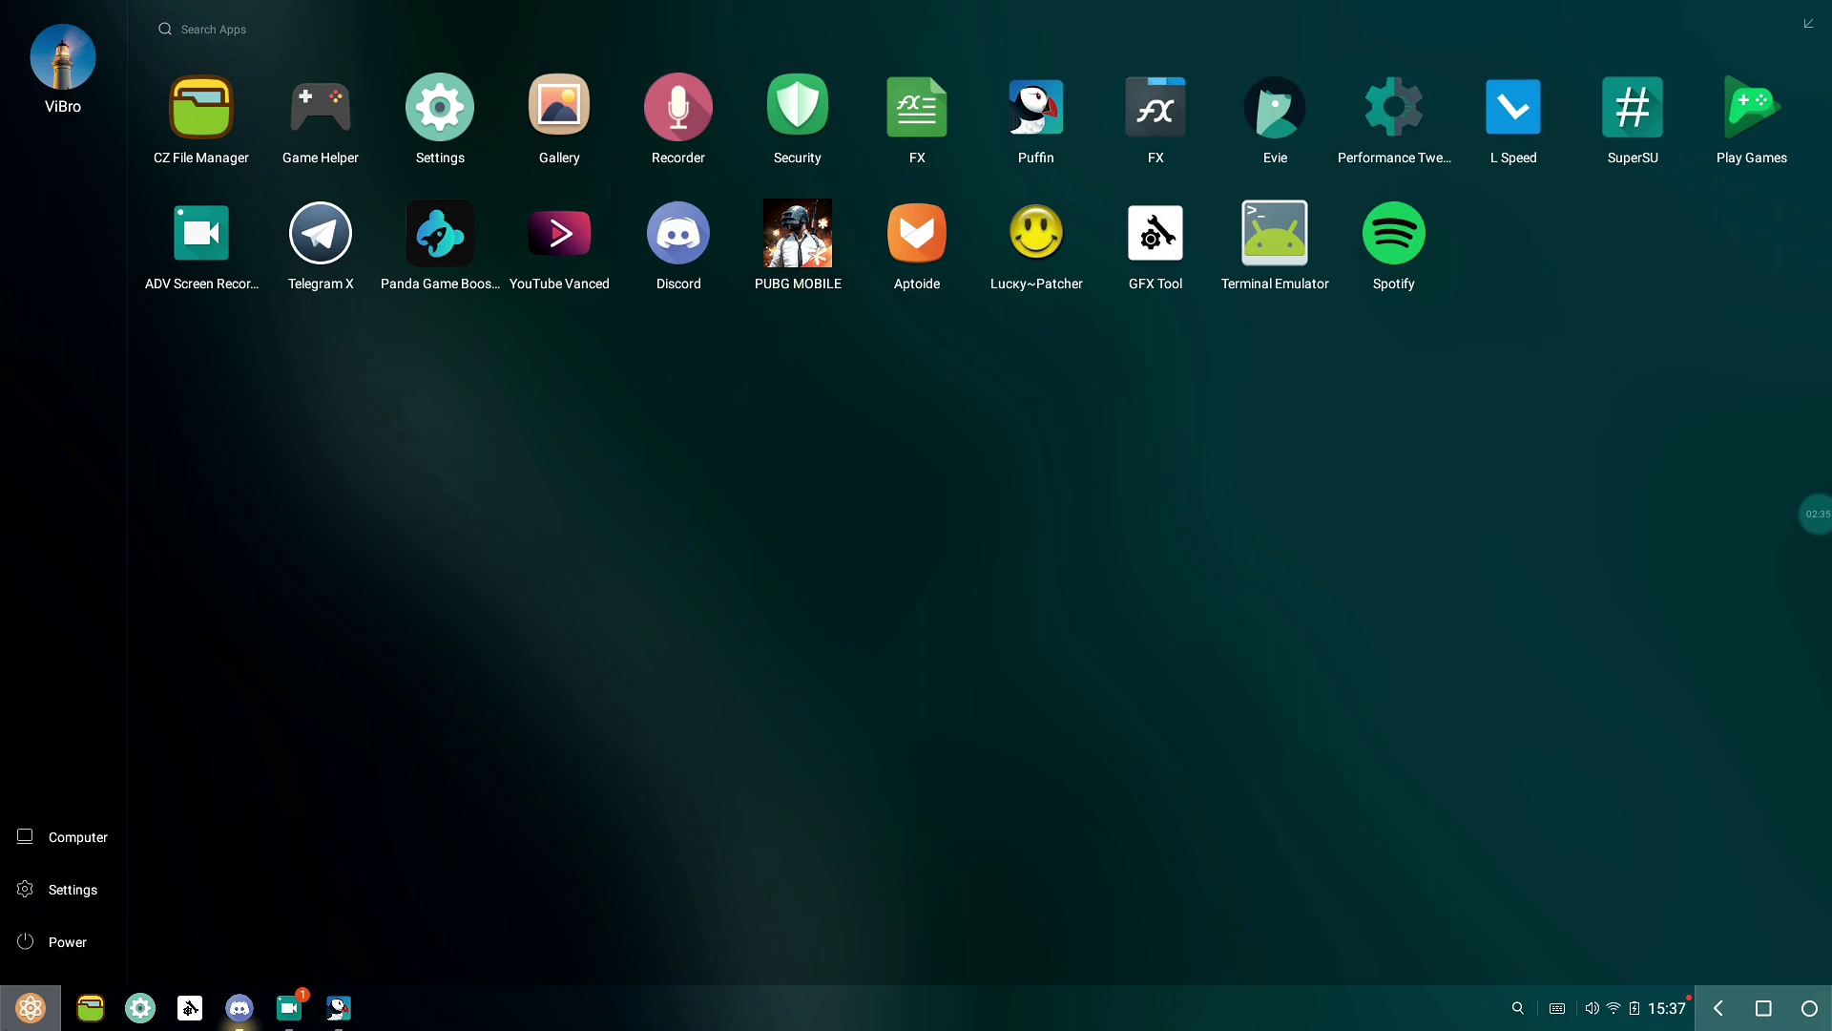
click(30, 1008)
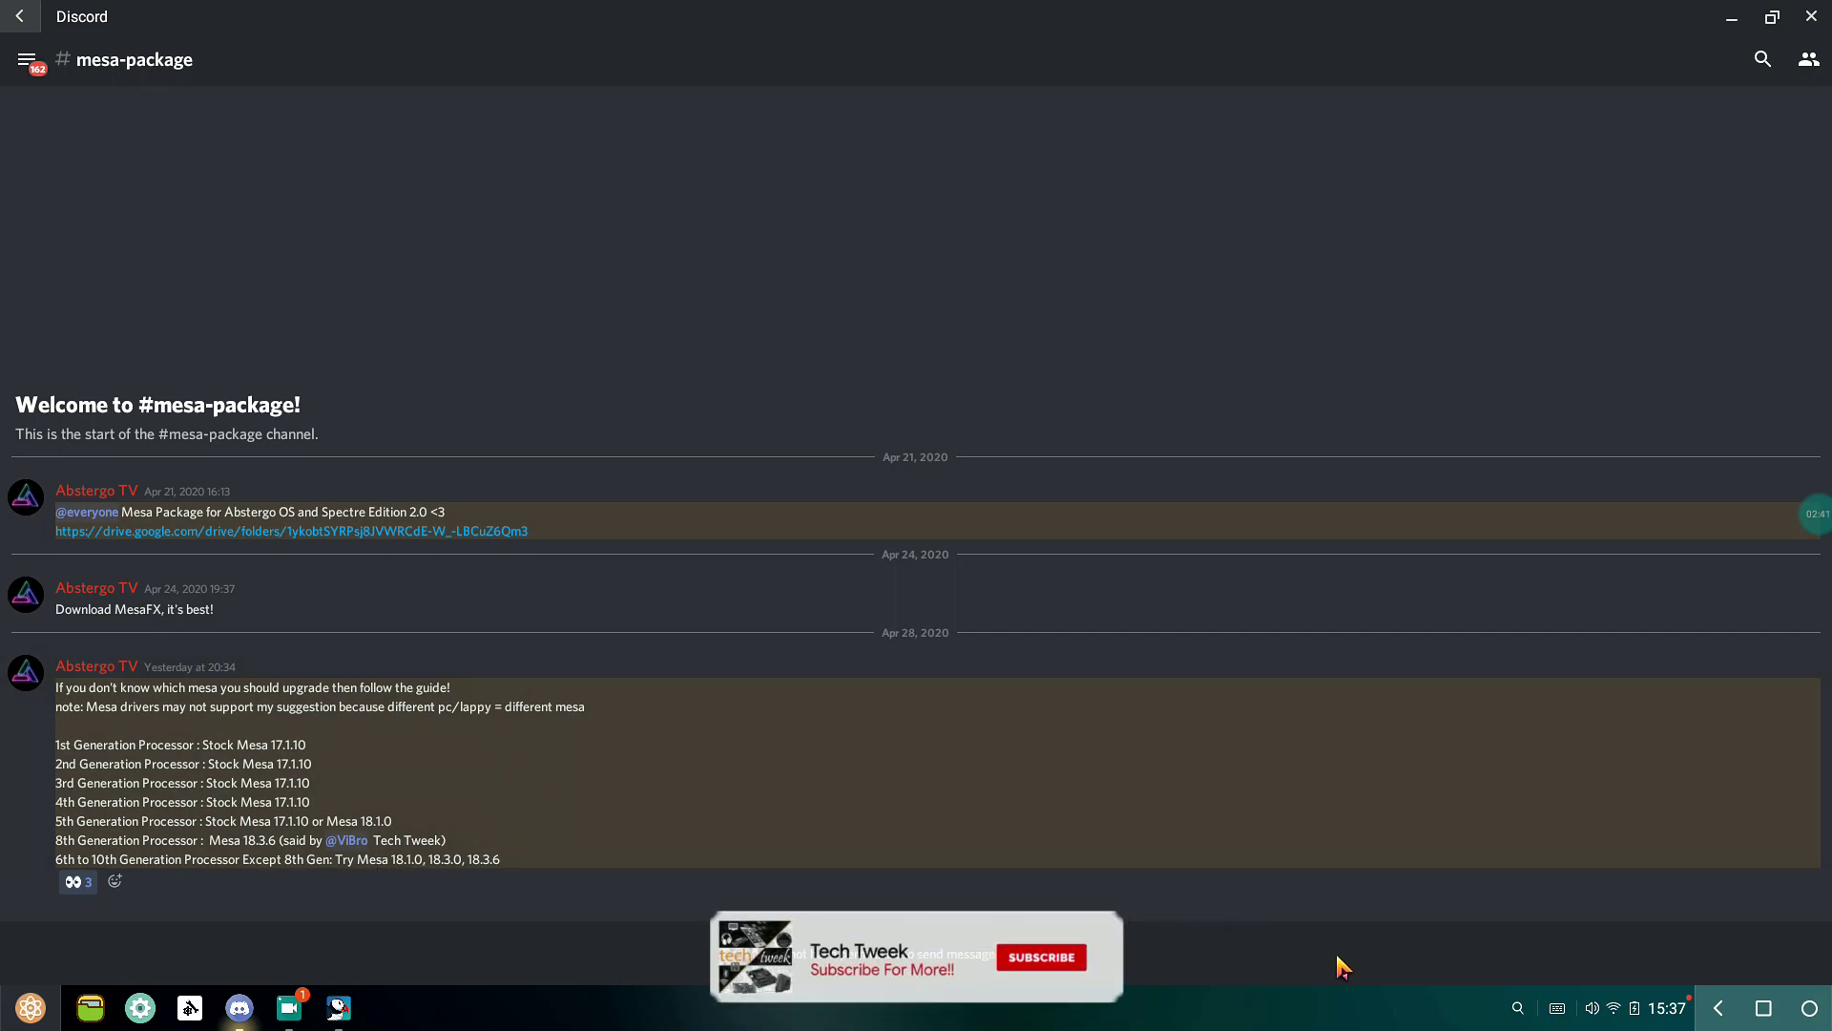
click(1636, 1008)
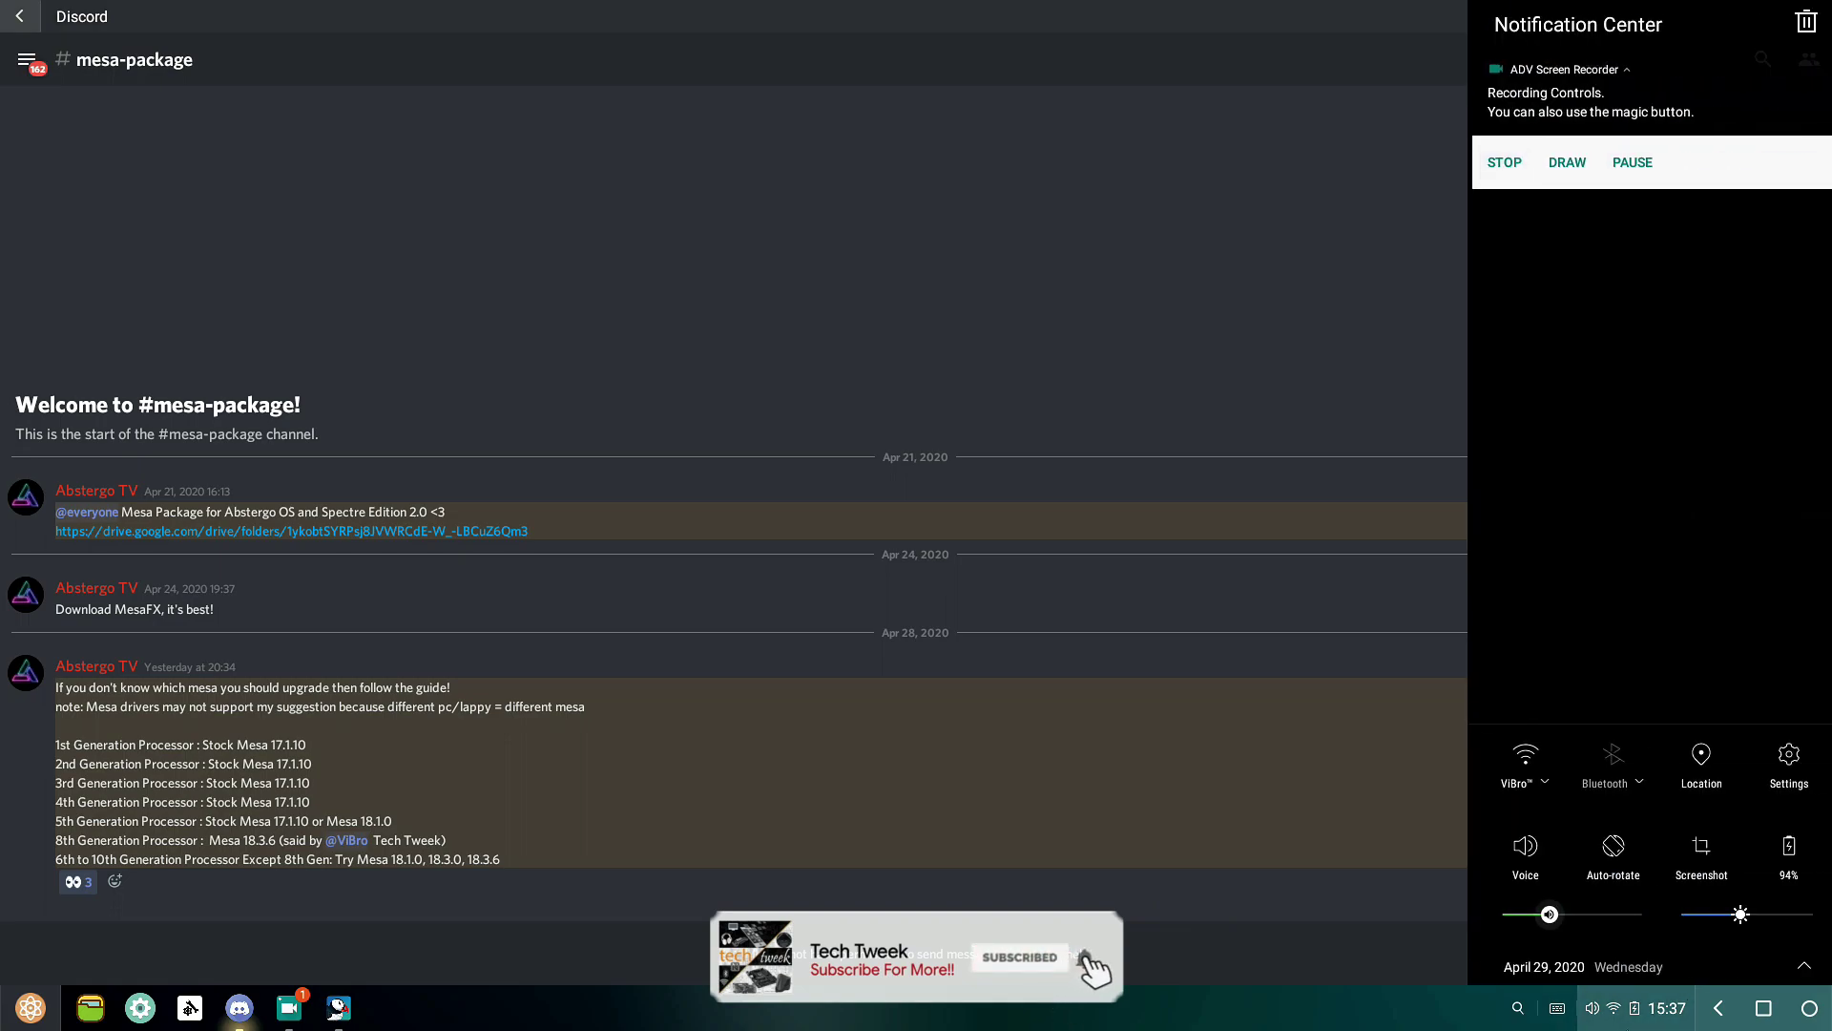
click(1636, 1008)
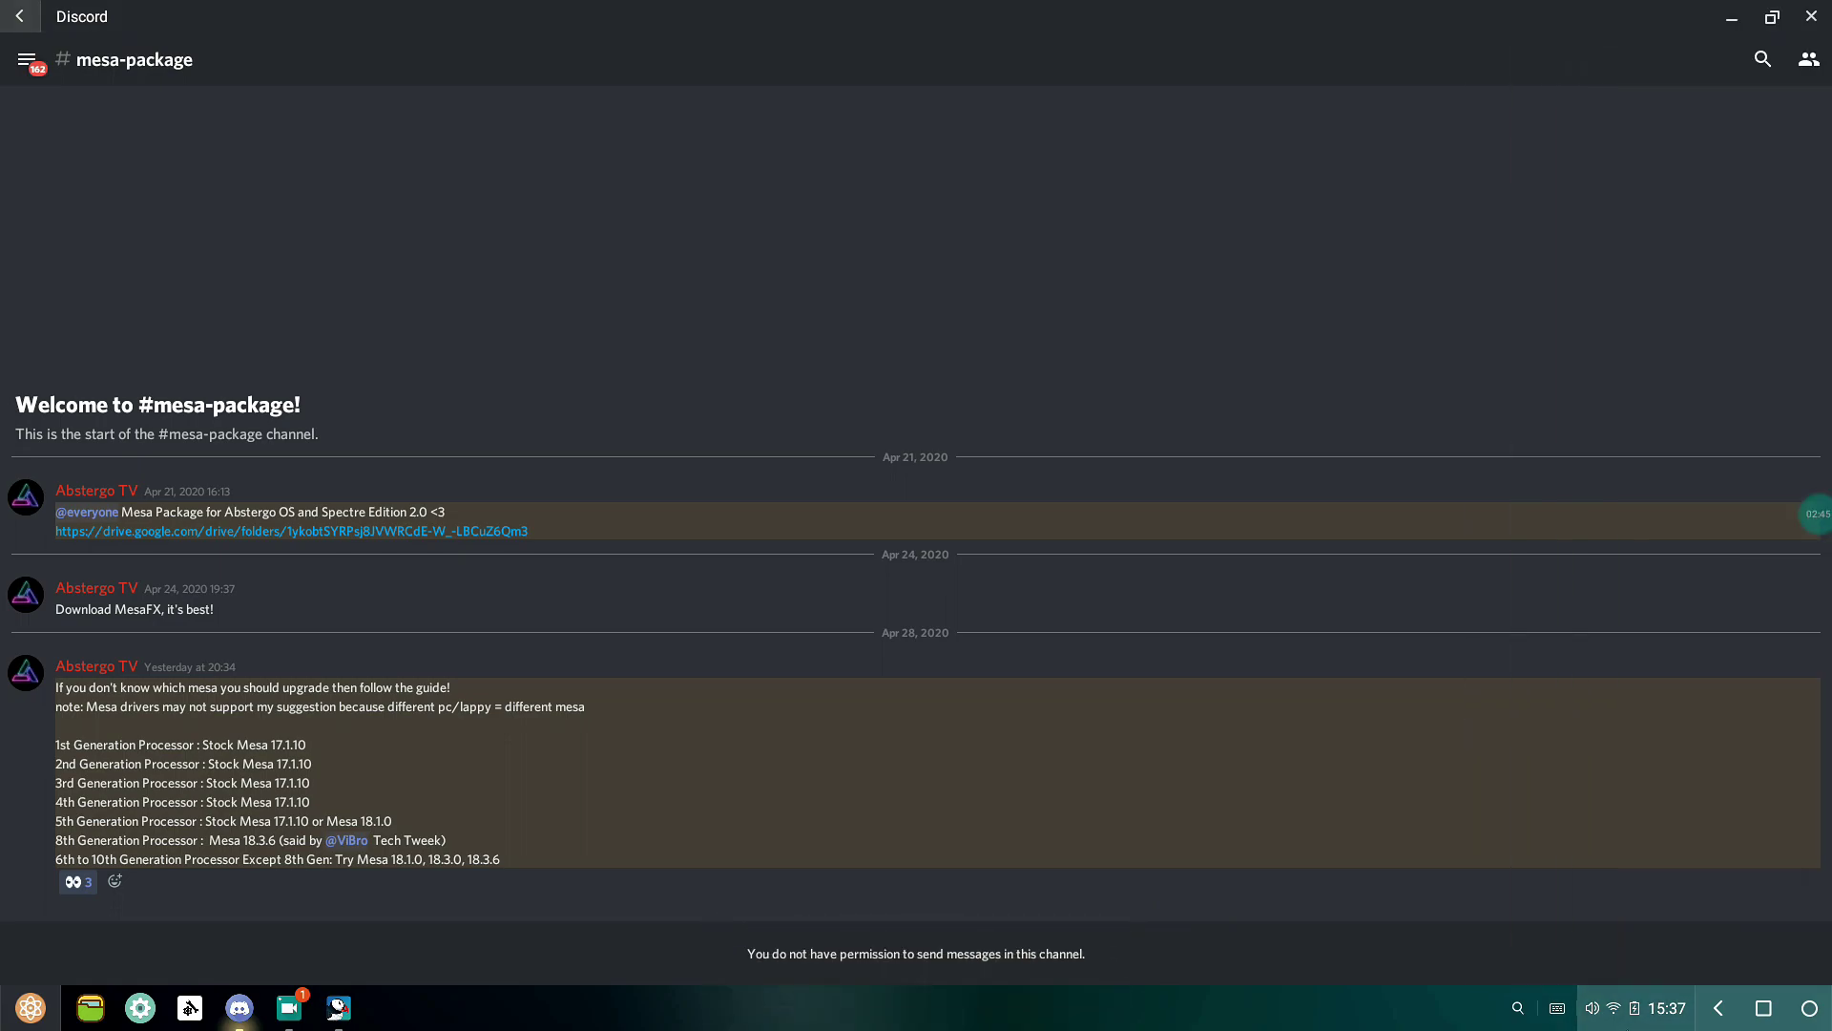
- Open MesaFX18.3.6.zip in the SPOS Mesa Drive folder and back out of the failed preview
click(338, 1014)
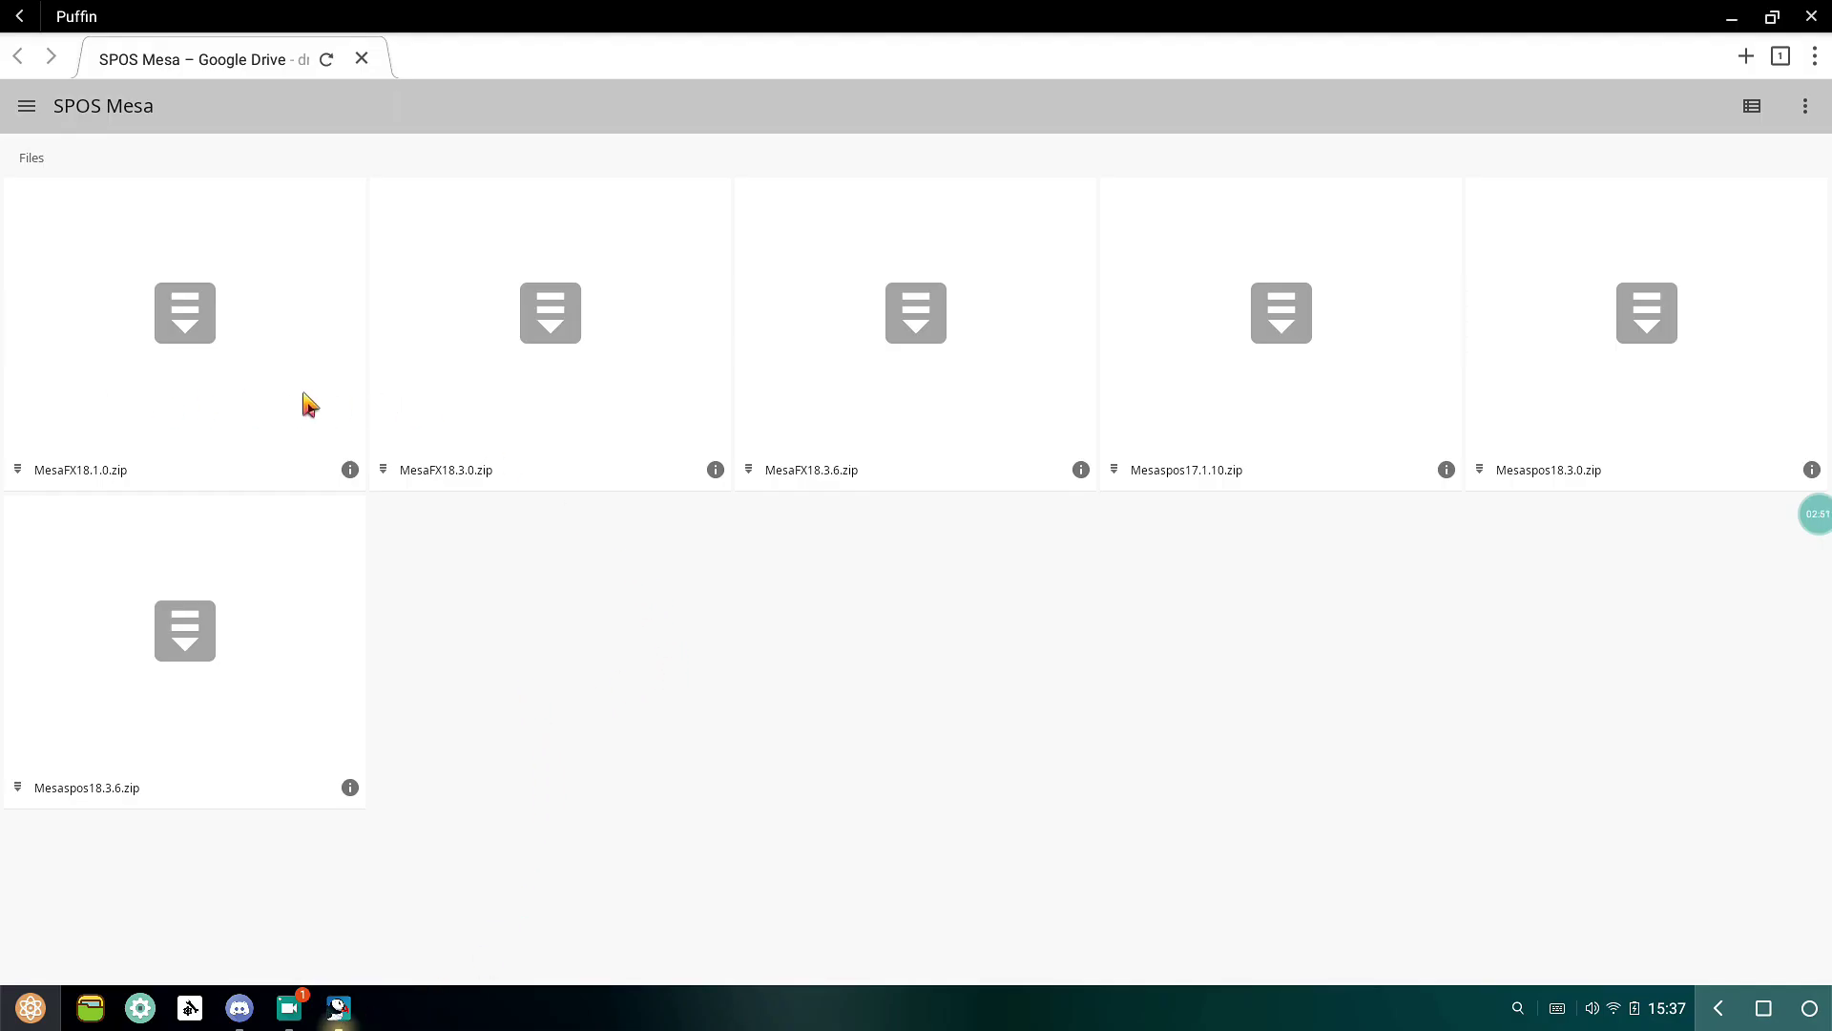
click(964, 373)
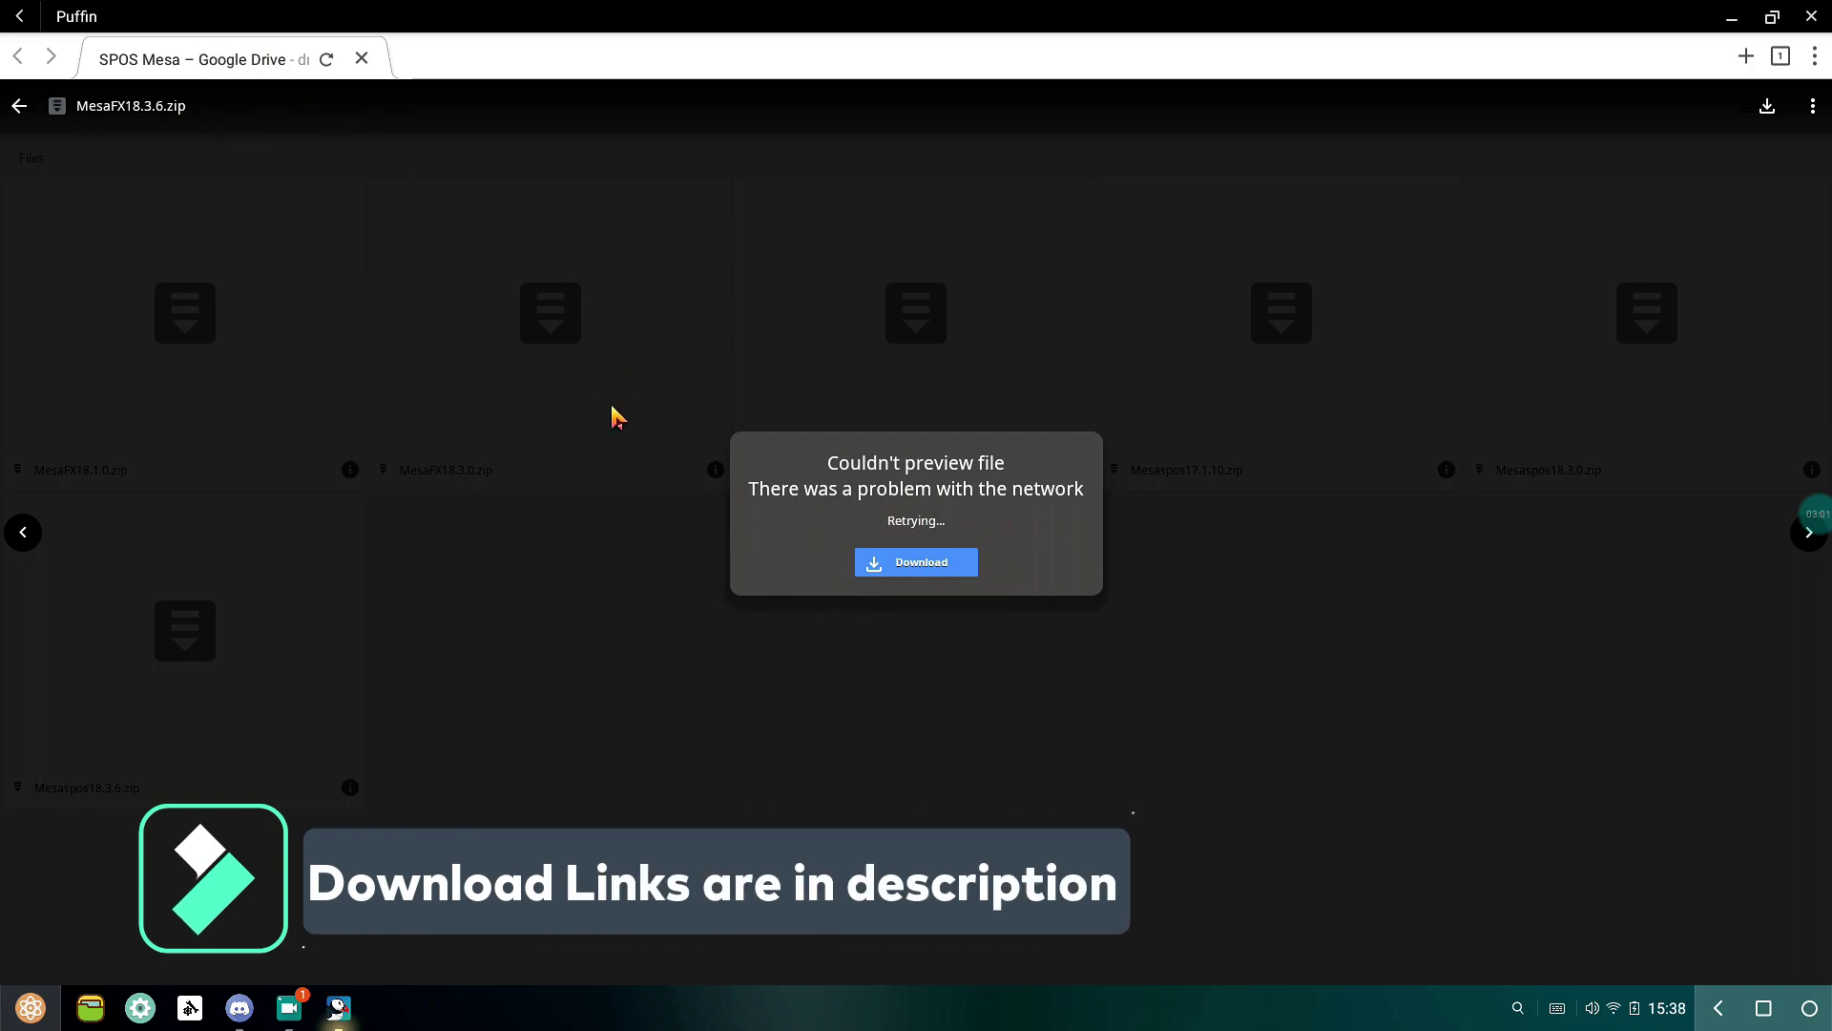
click(18, 106)
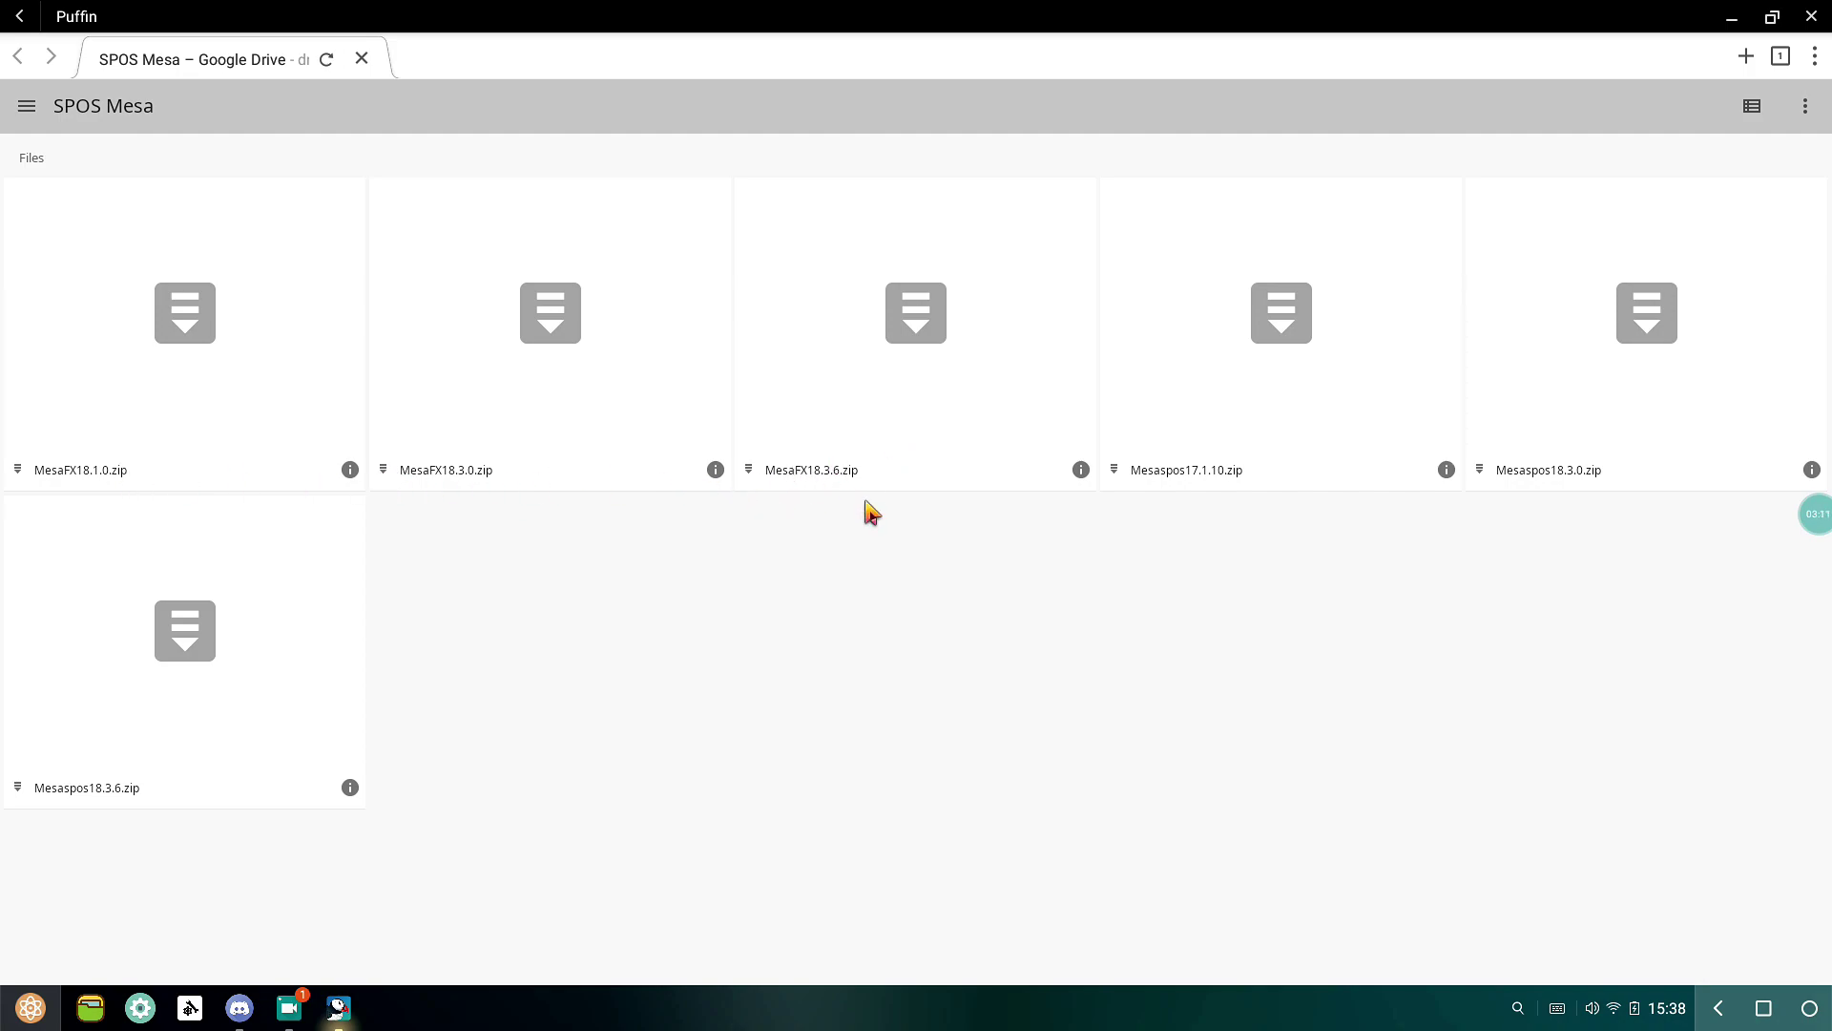
- Minimize Puffin and Discord, then open Main Storage's Documents folder in File Manager
click(1731, 16)
click(1731, 17)
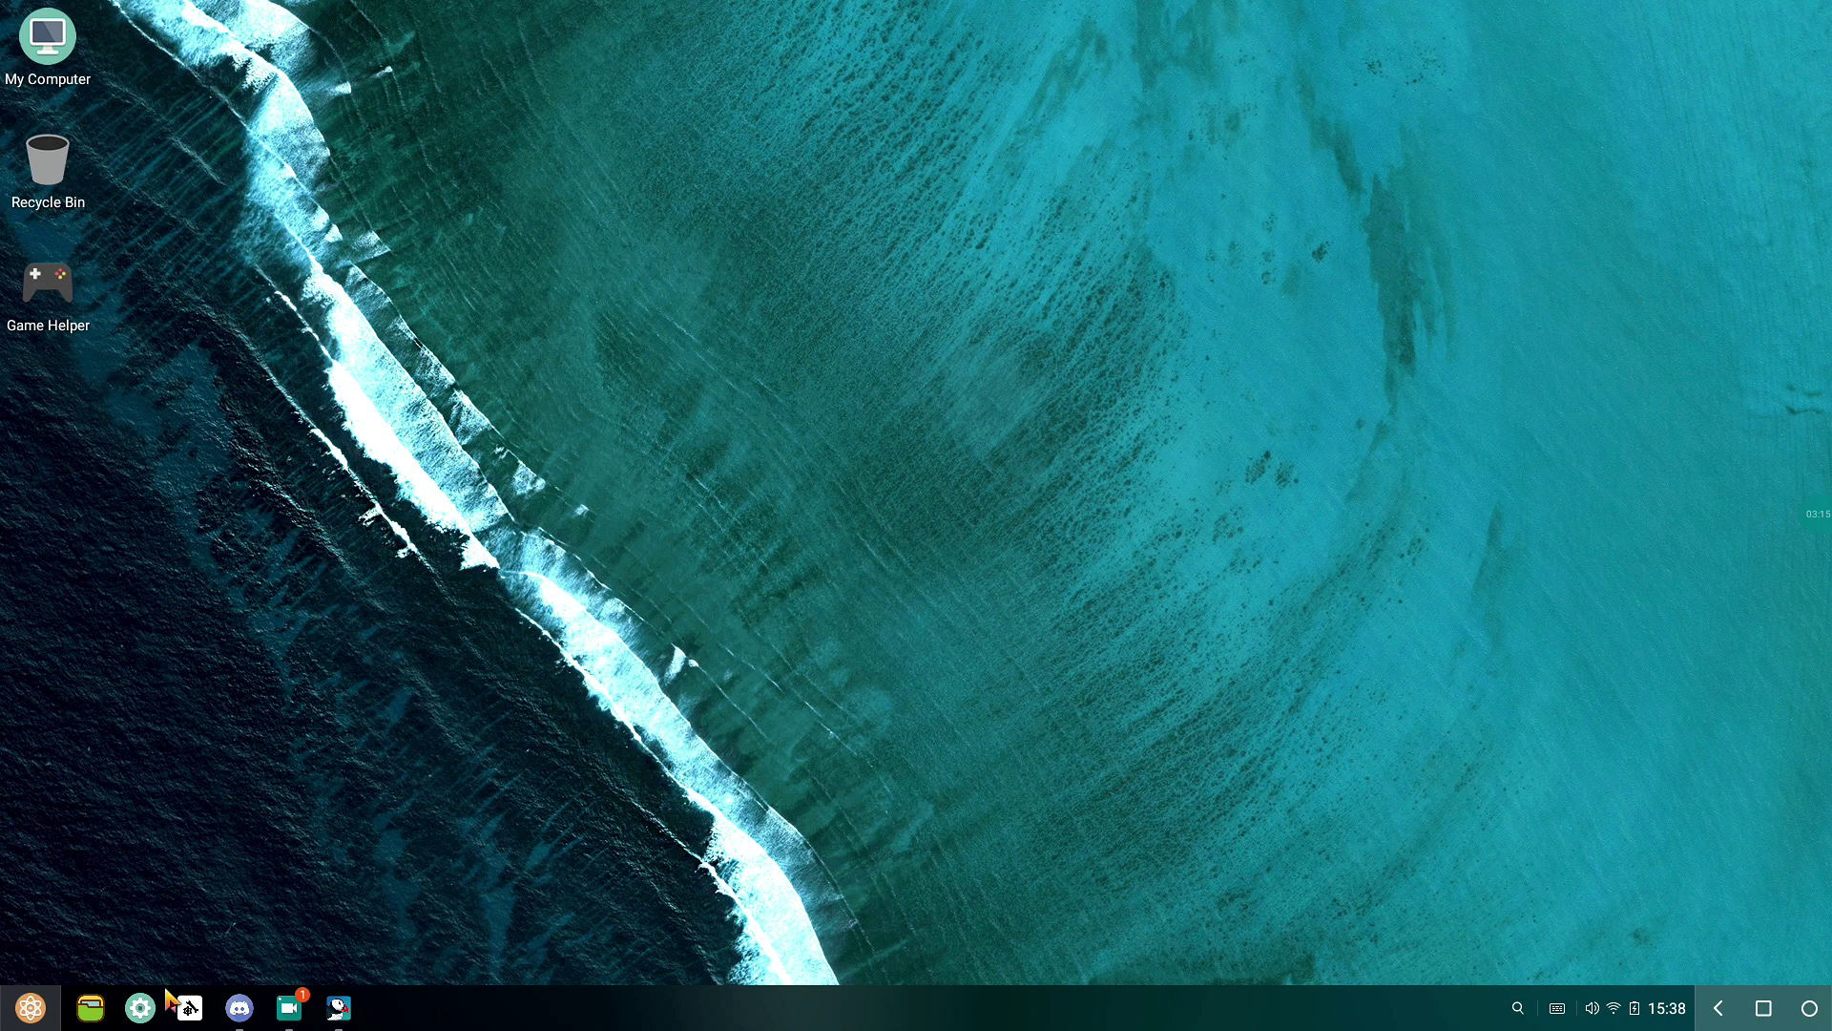
click(90, 1007)
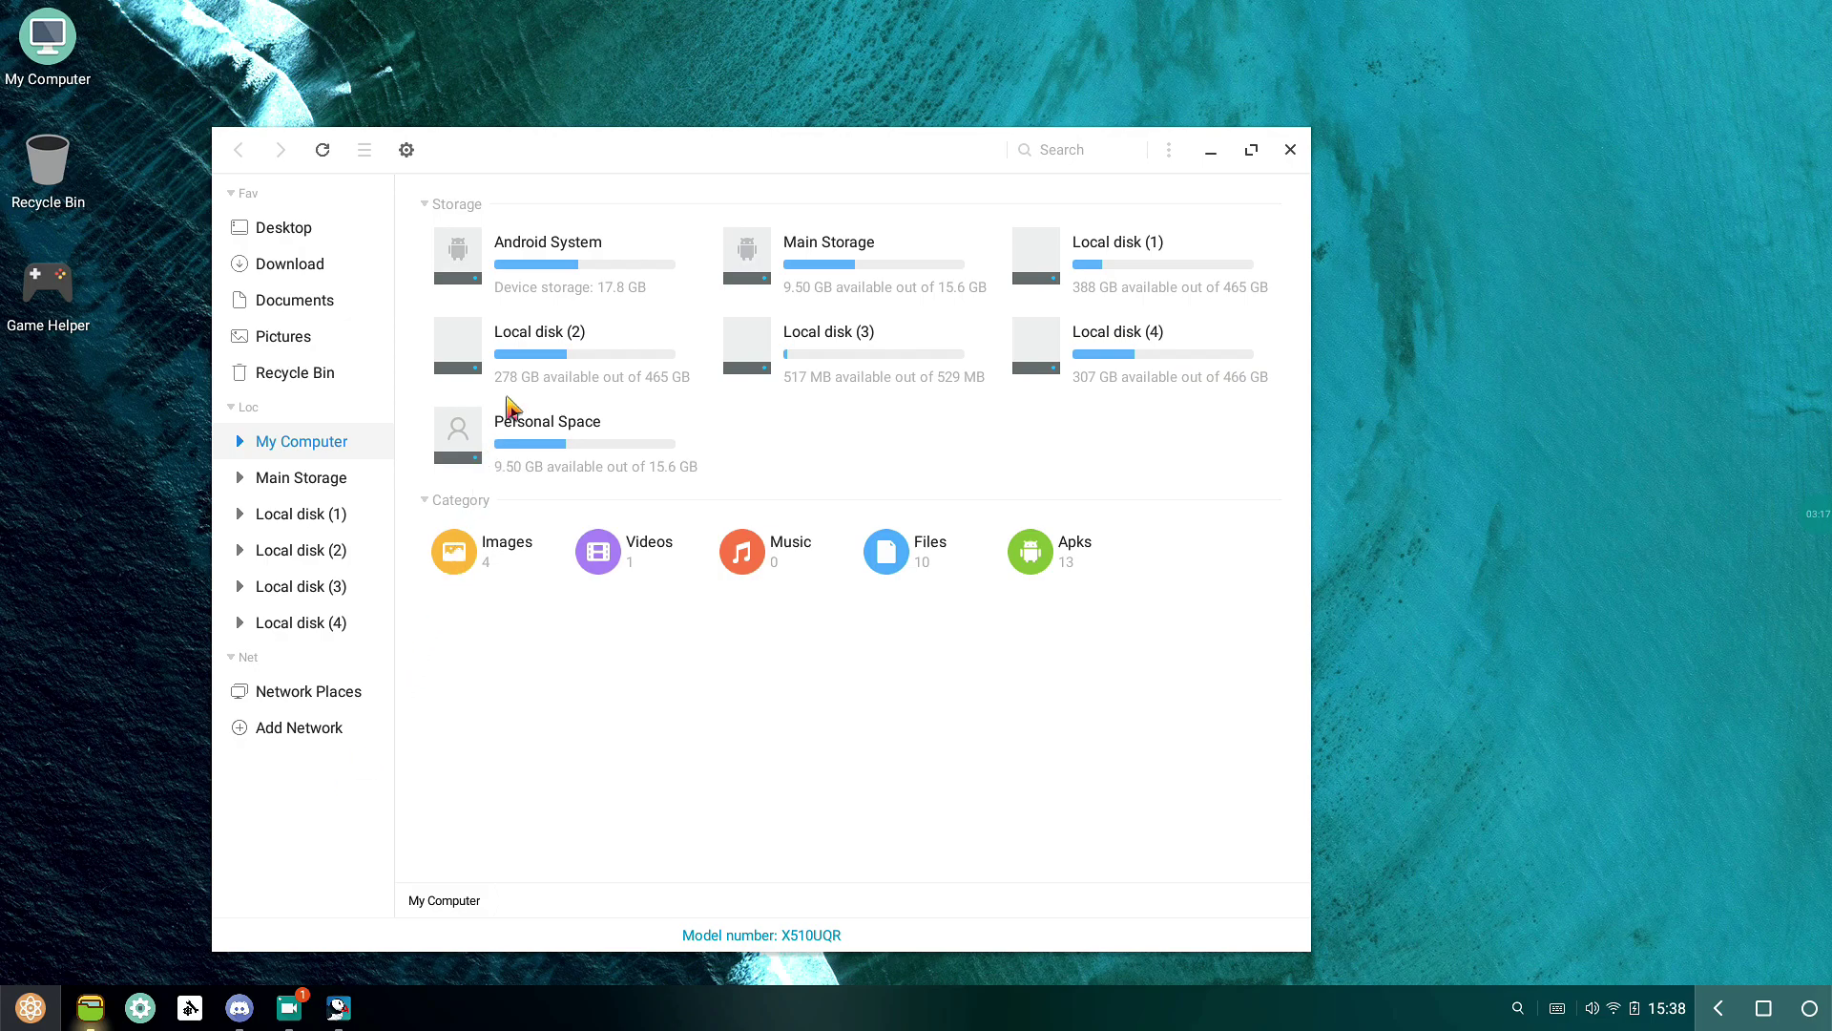
double_click(859, 254)
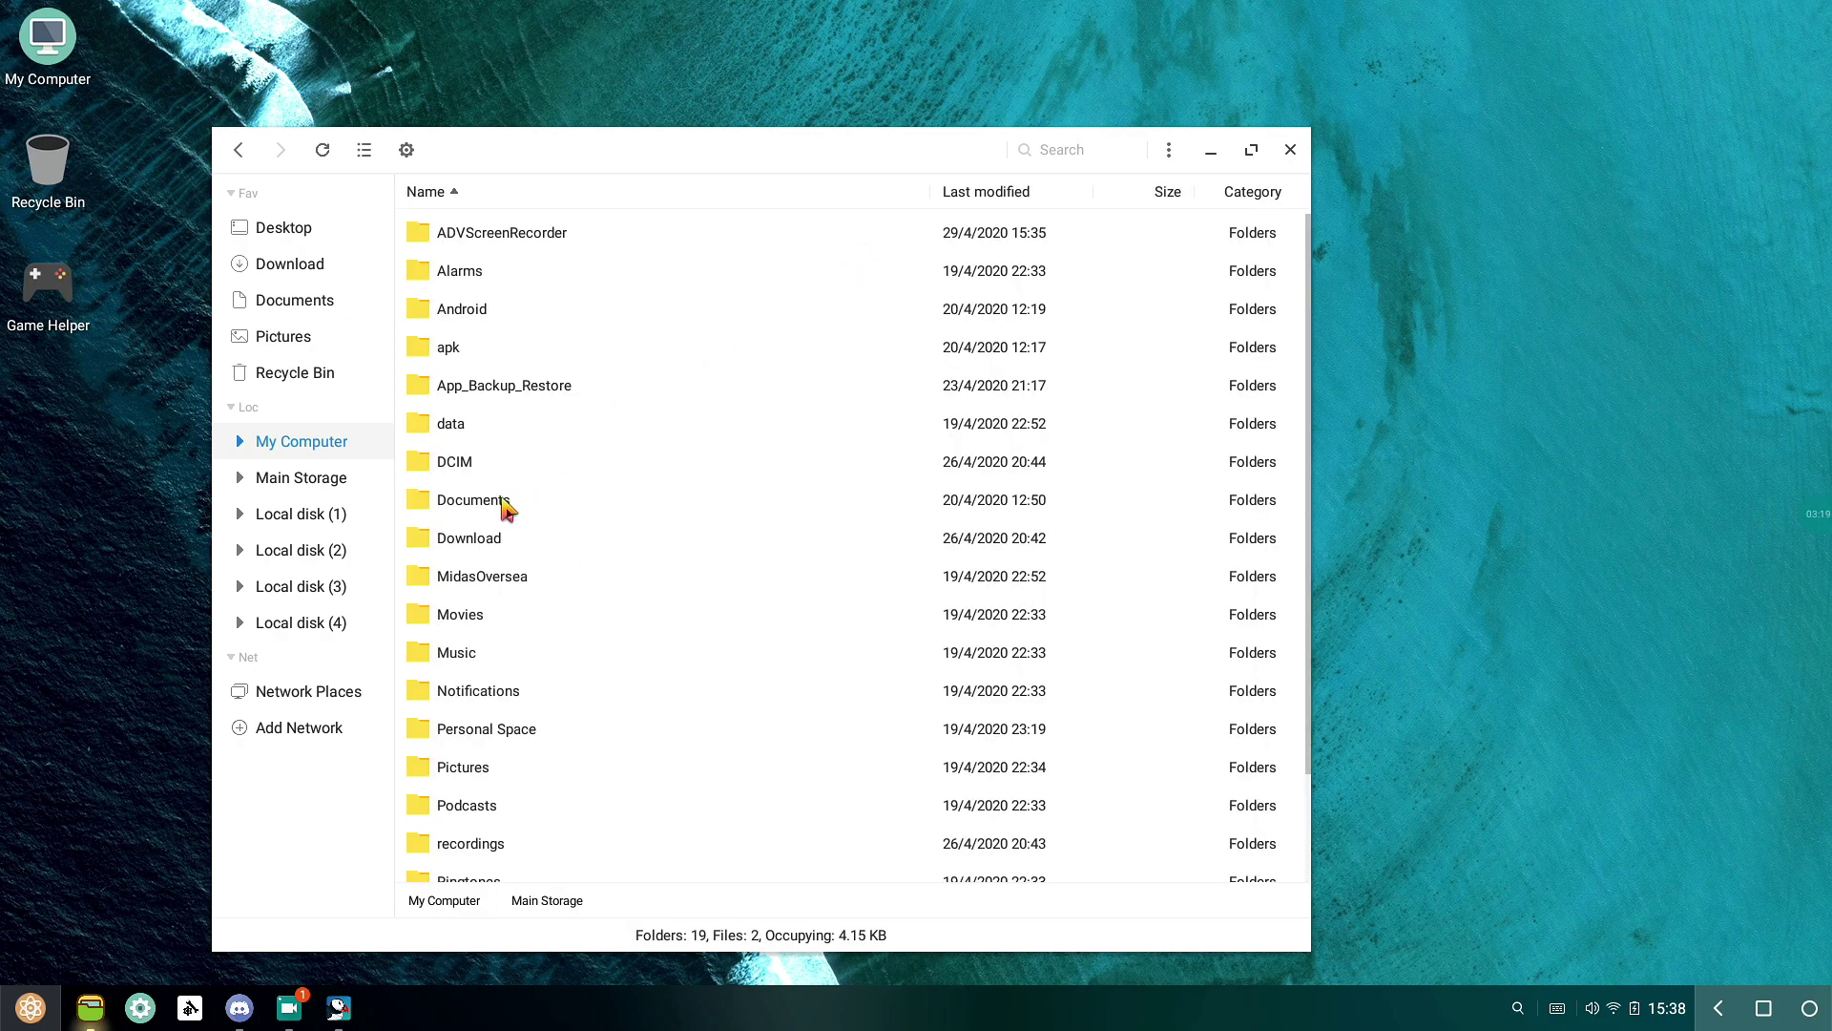
double_click(504, 509)
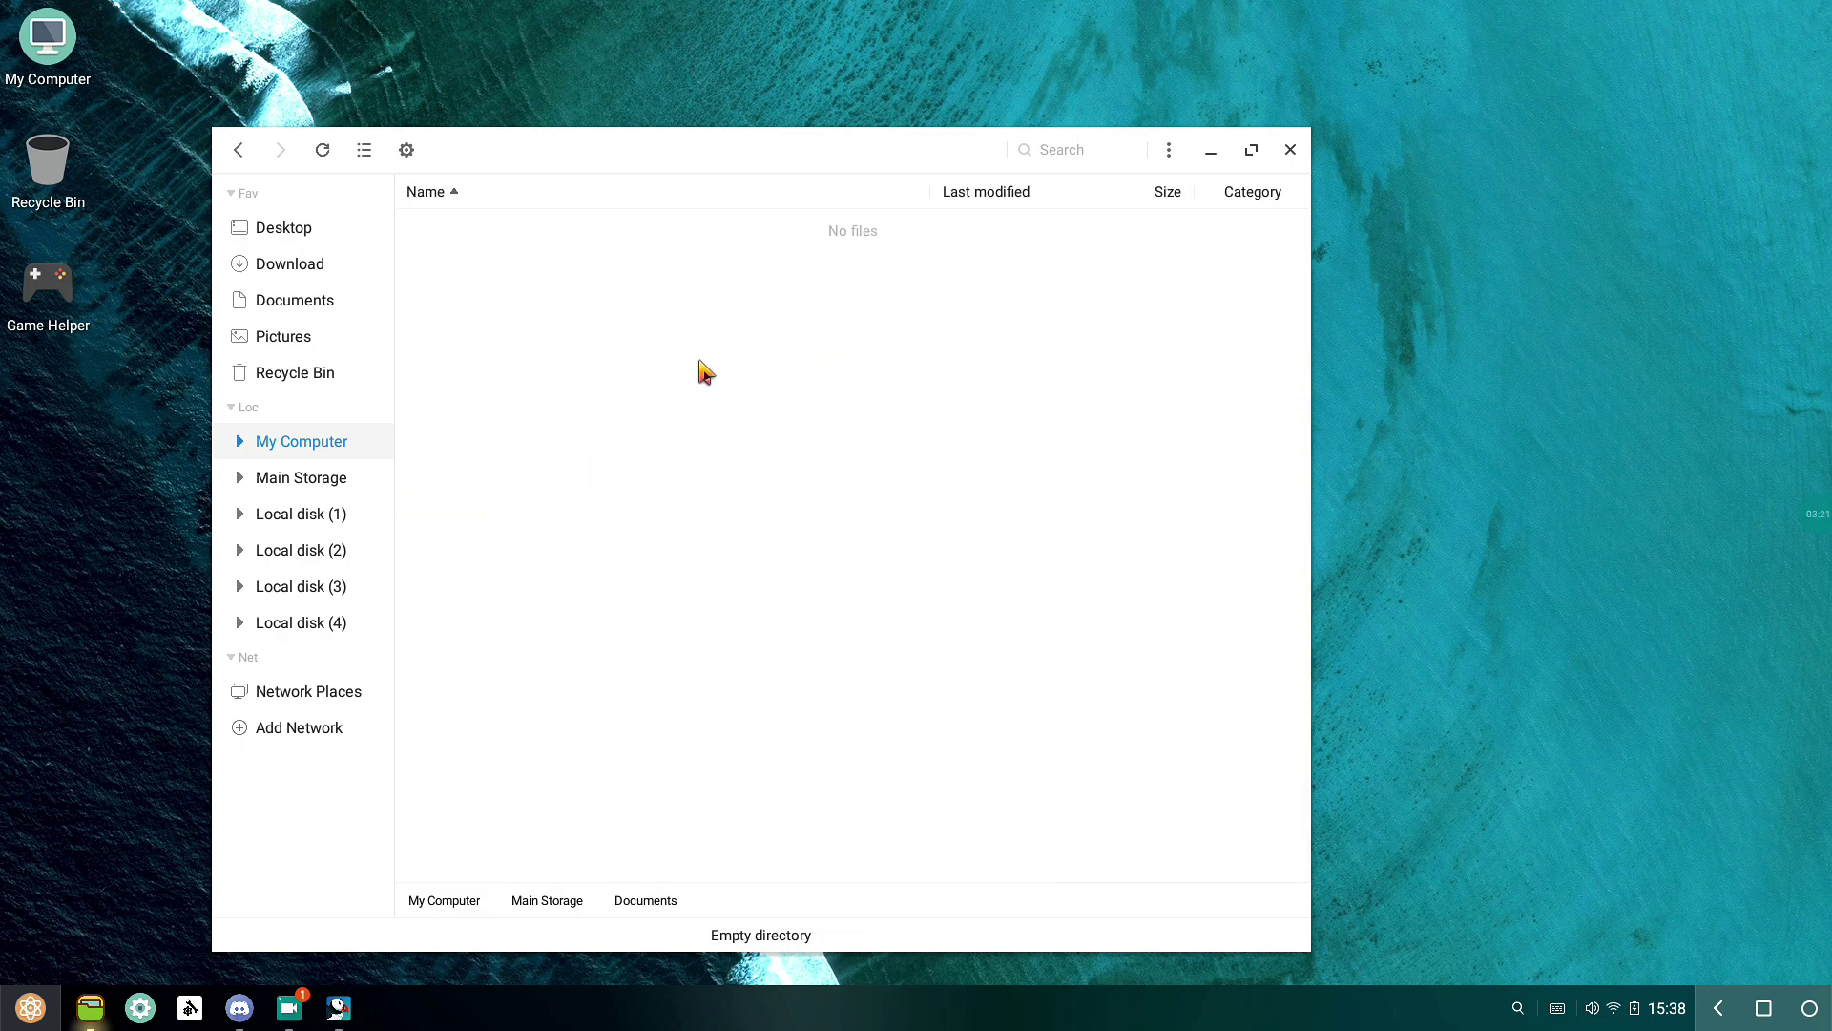
- Confirm the Documents folder is empty, then close File Manager
right_click(711, 444)
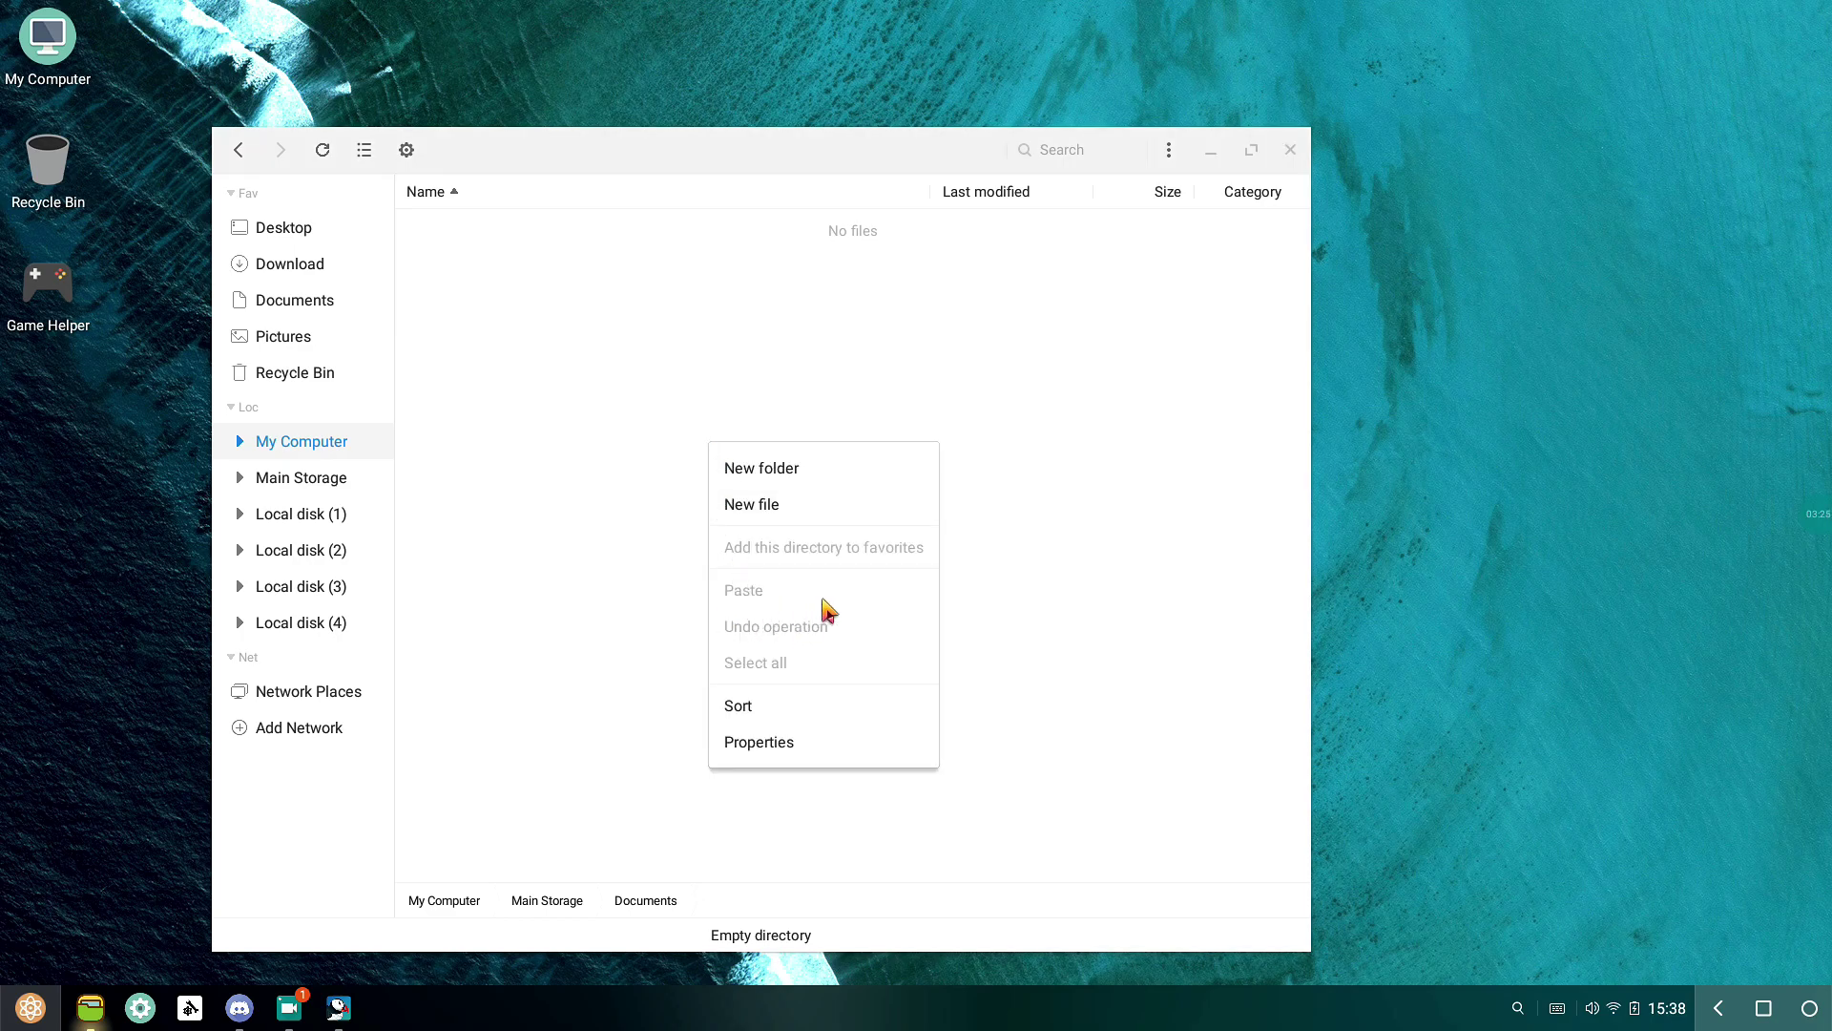
click(584, 454)
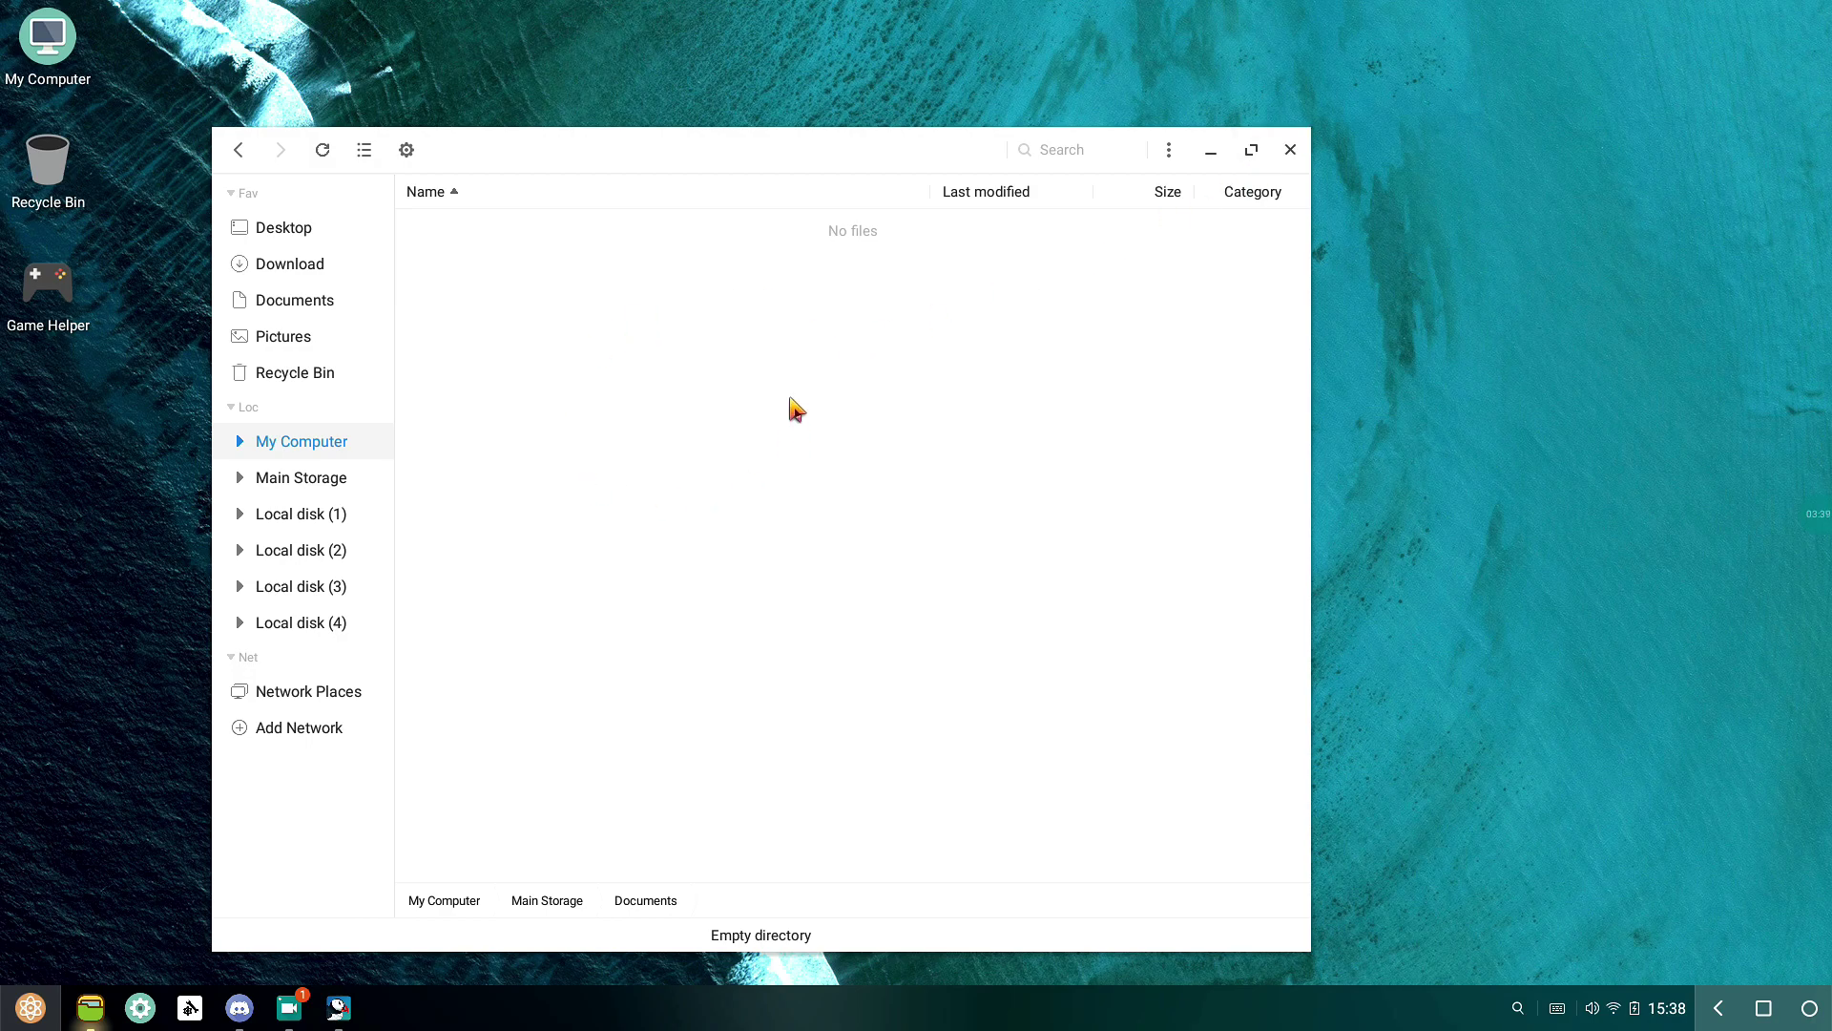
click(312, 487)
key(alt+F1)
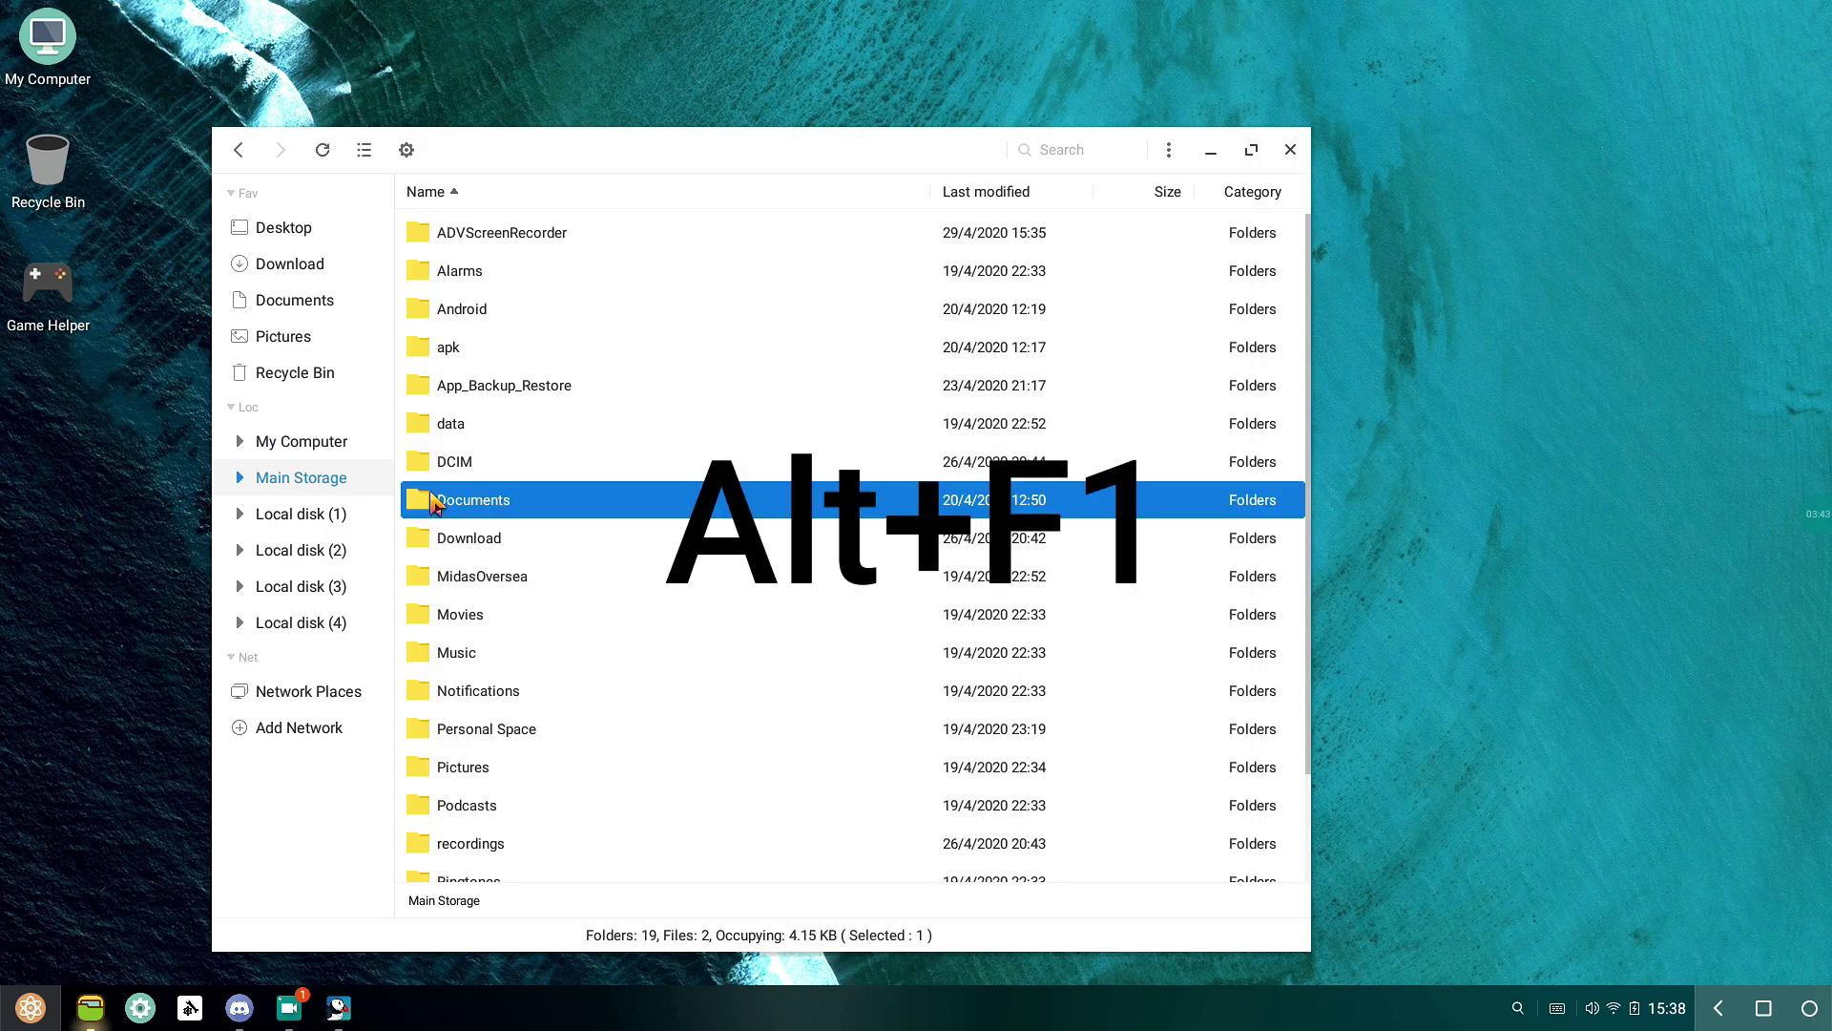
key(Return)
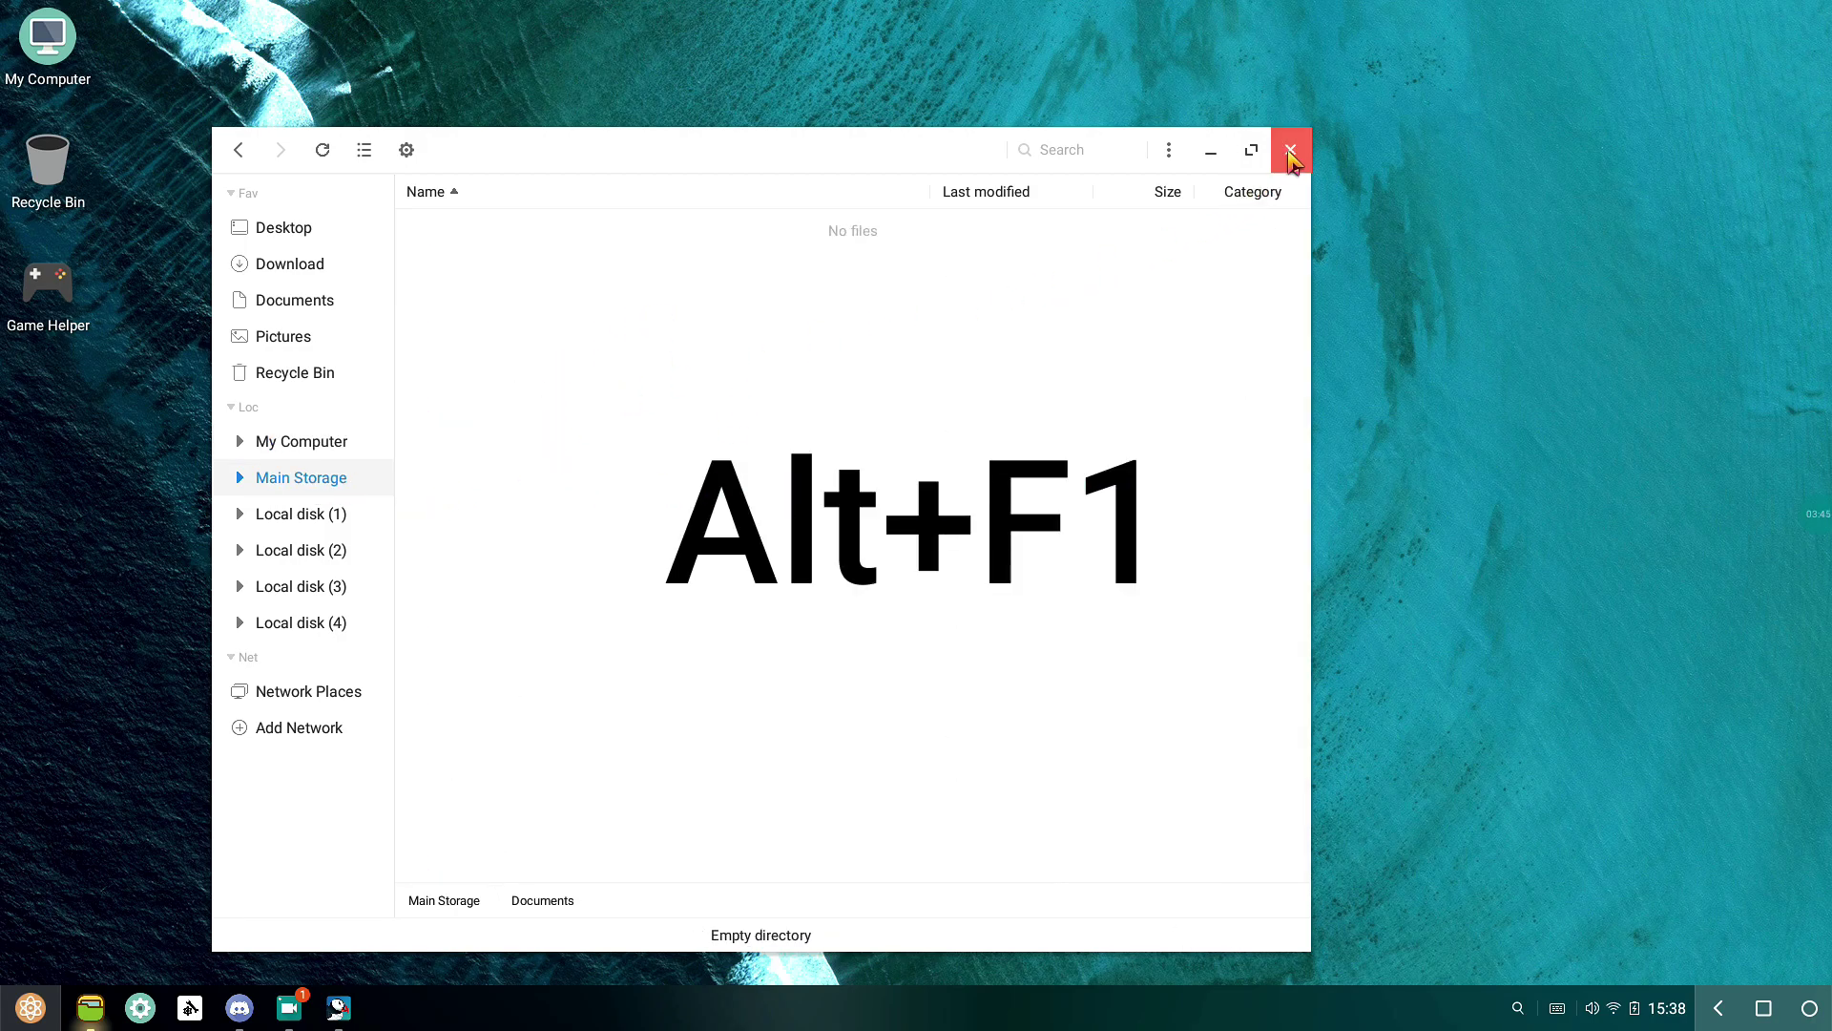
click(1291, 153)
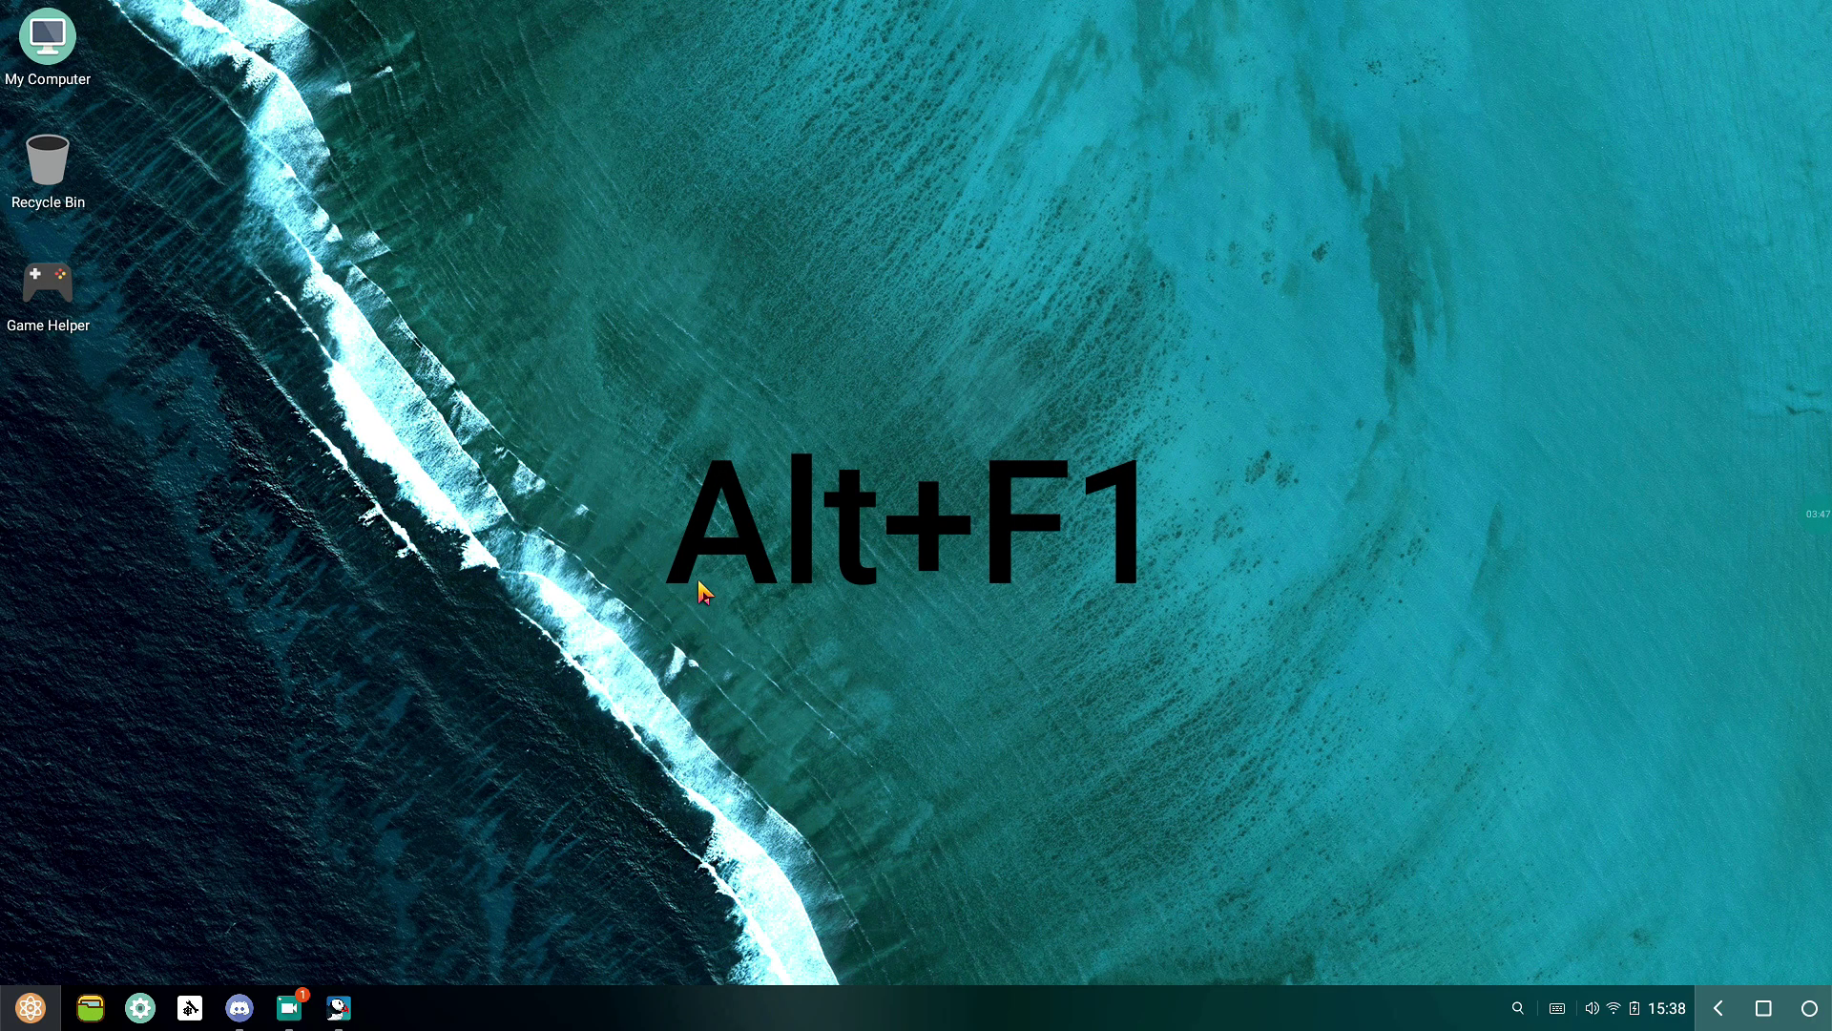
- Launch Terminal Emulator and move and enlarge its window
click(30, 1008)
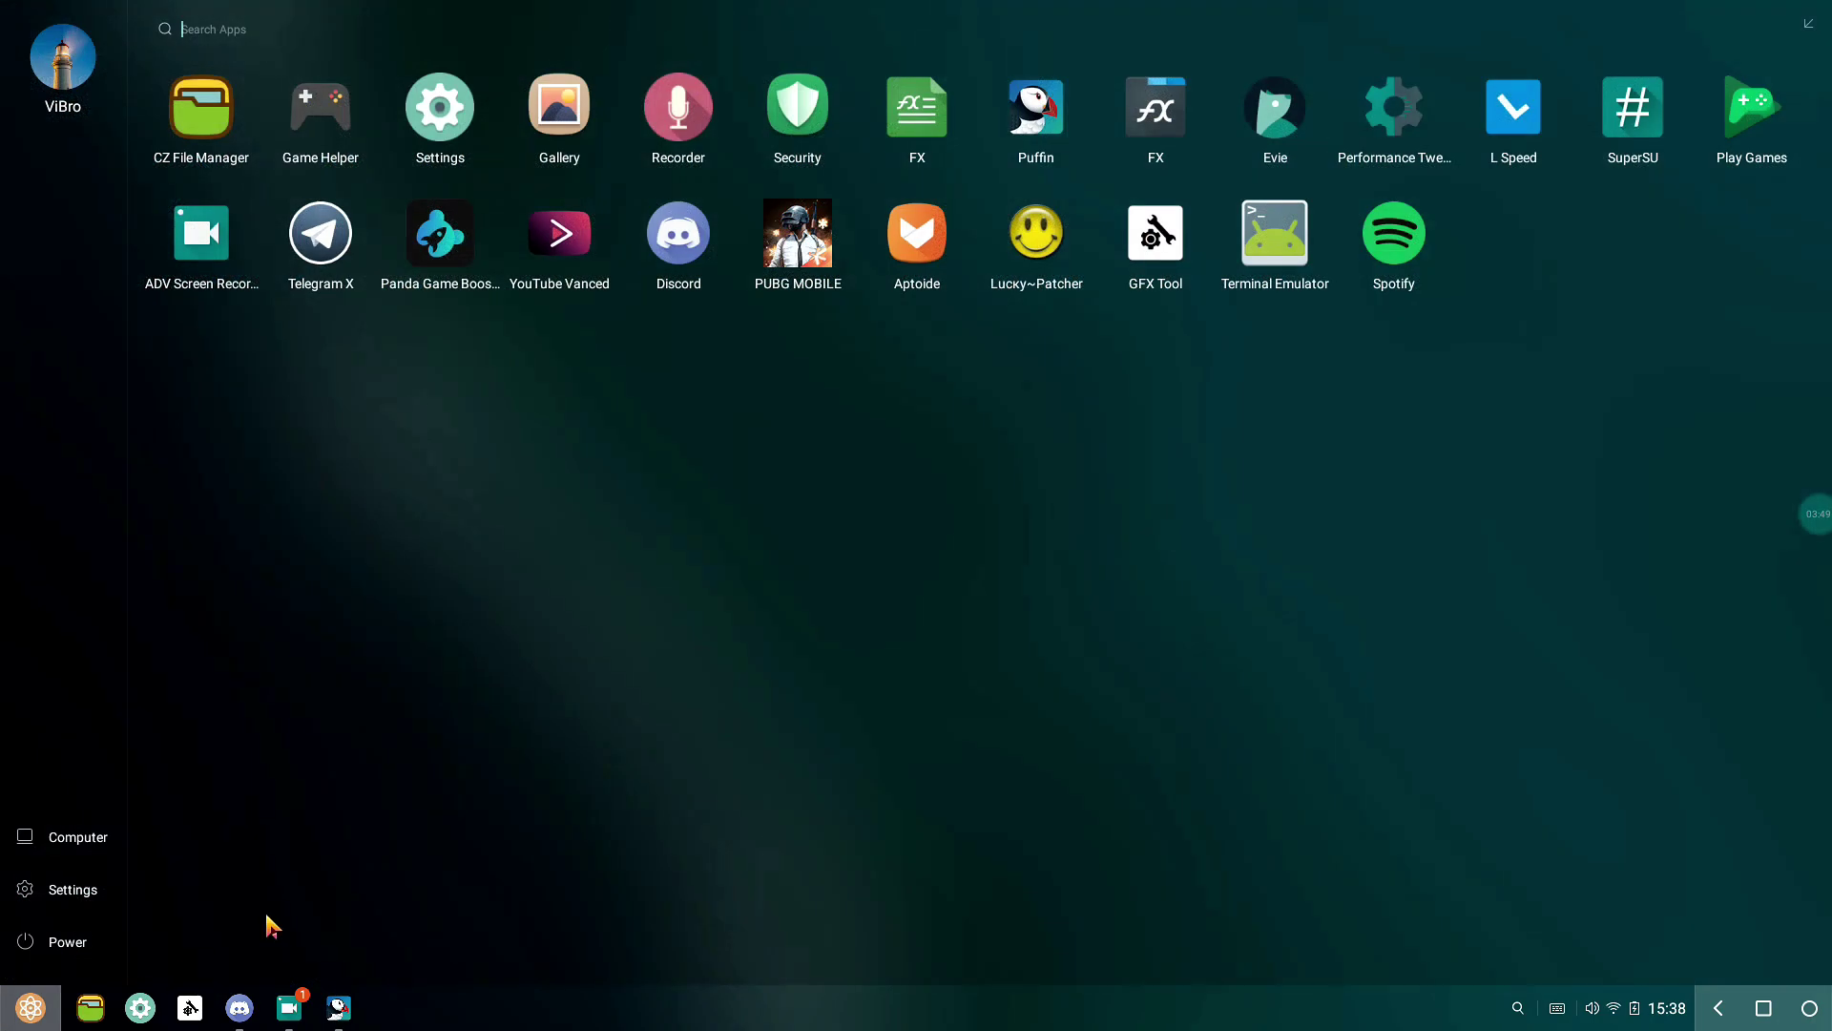
click(1297, 289)
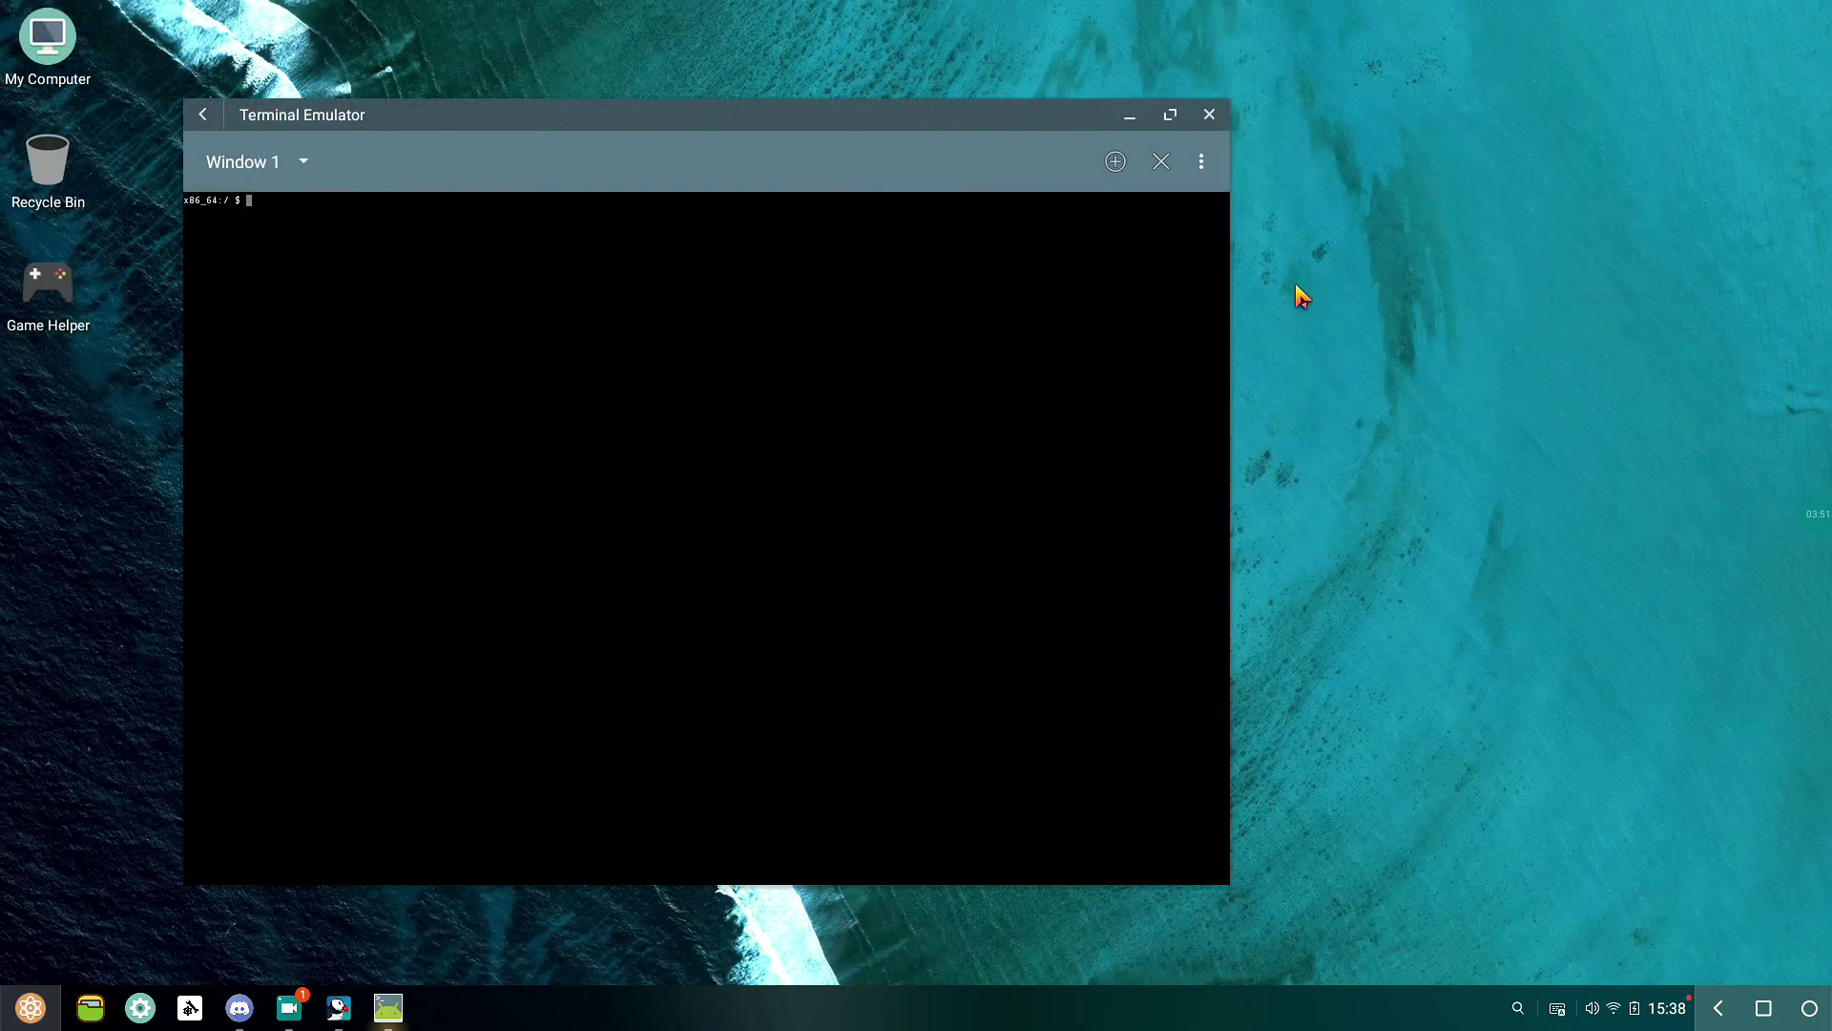
drag(974, 112, 1016, 74)
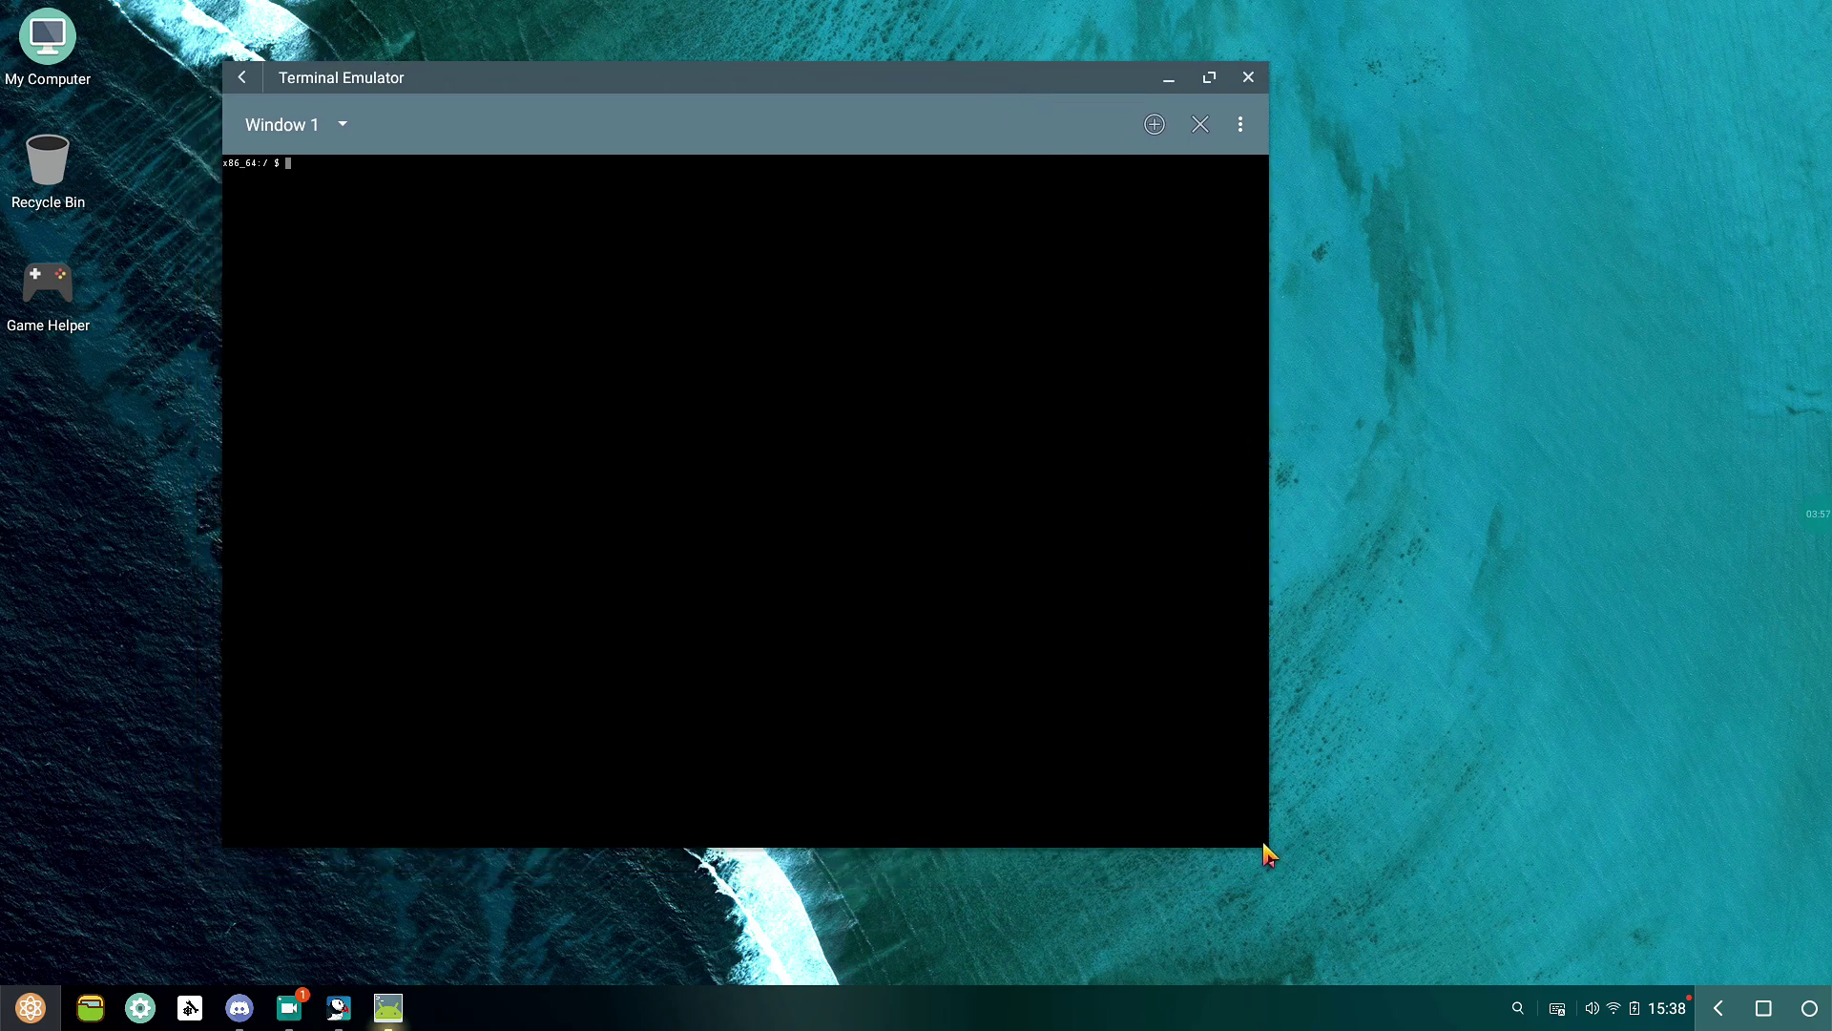
drag(1275, 853, 1454, 924)
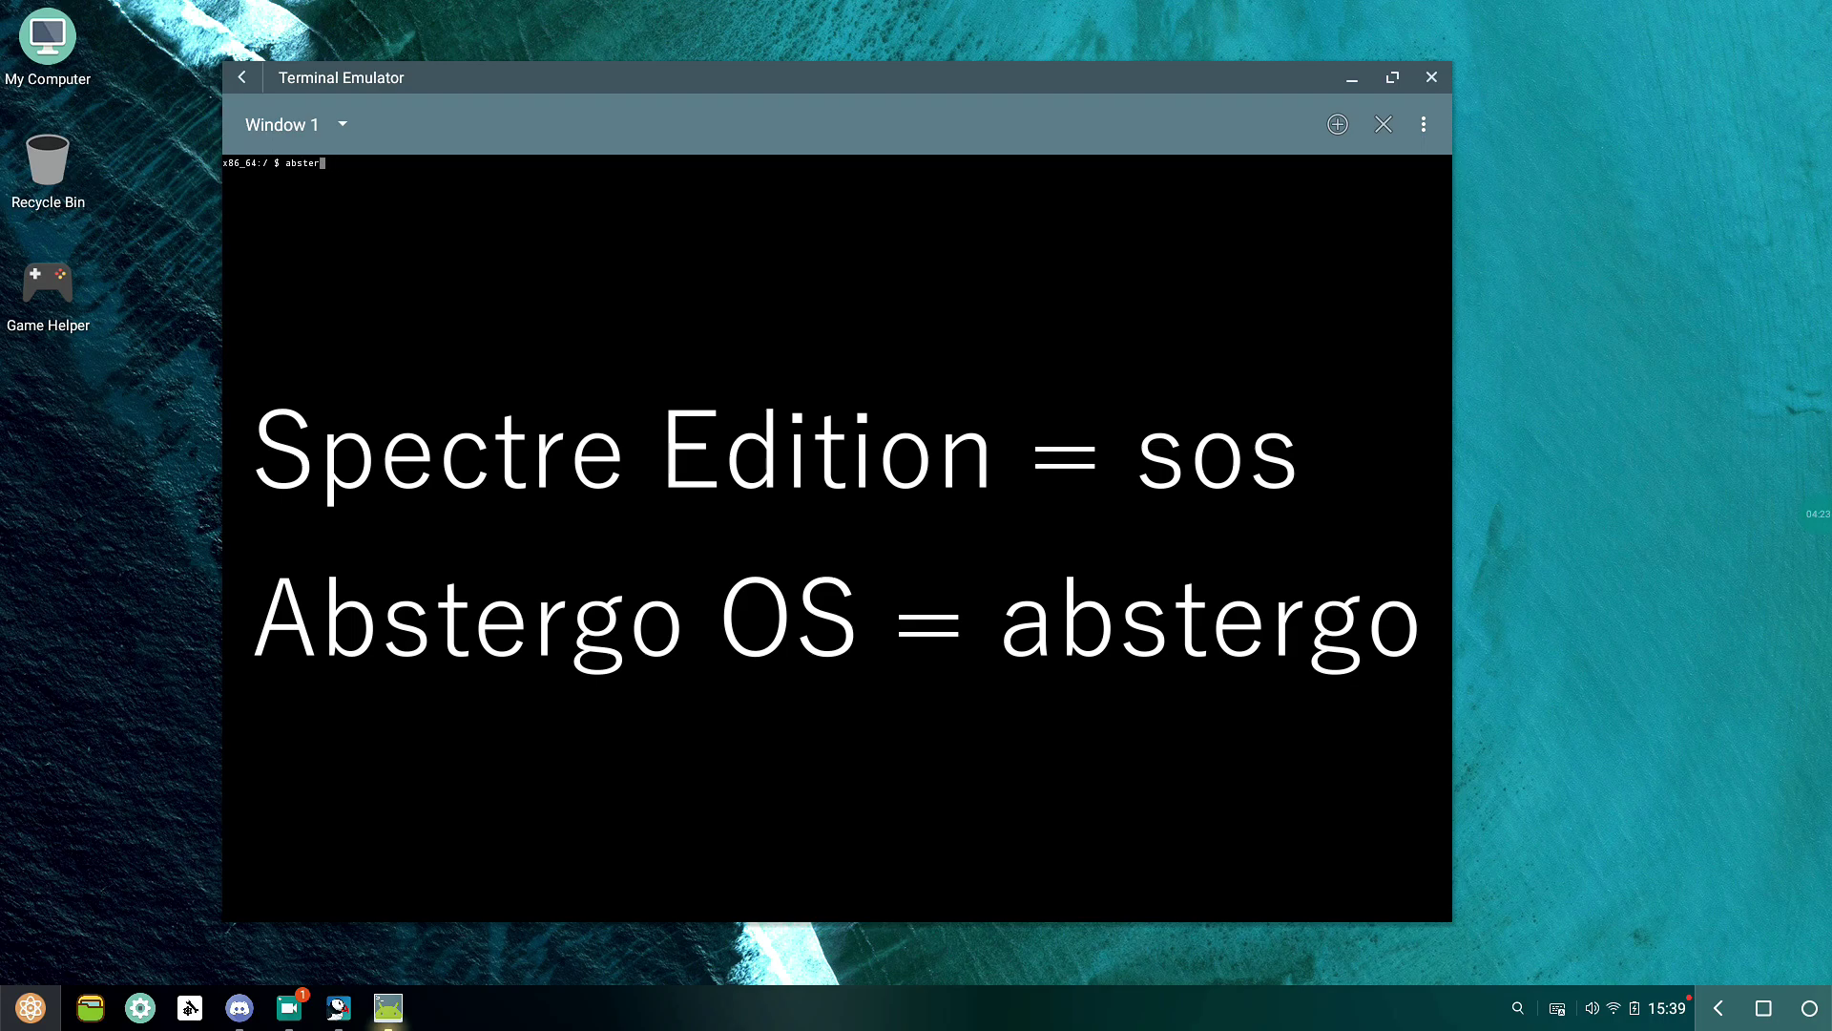
- Run the sos Spectre script, choose option 7 Upgrade/Downgrade Mesa-Driver, then close the terminal
key(BackSpace)
key(BackSpace)
key(BackSpace)
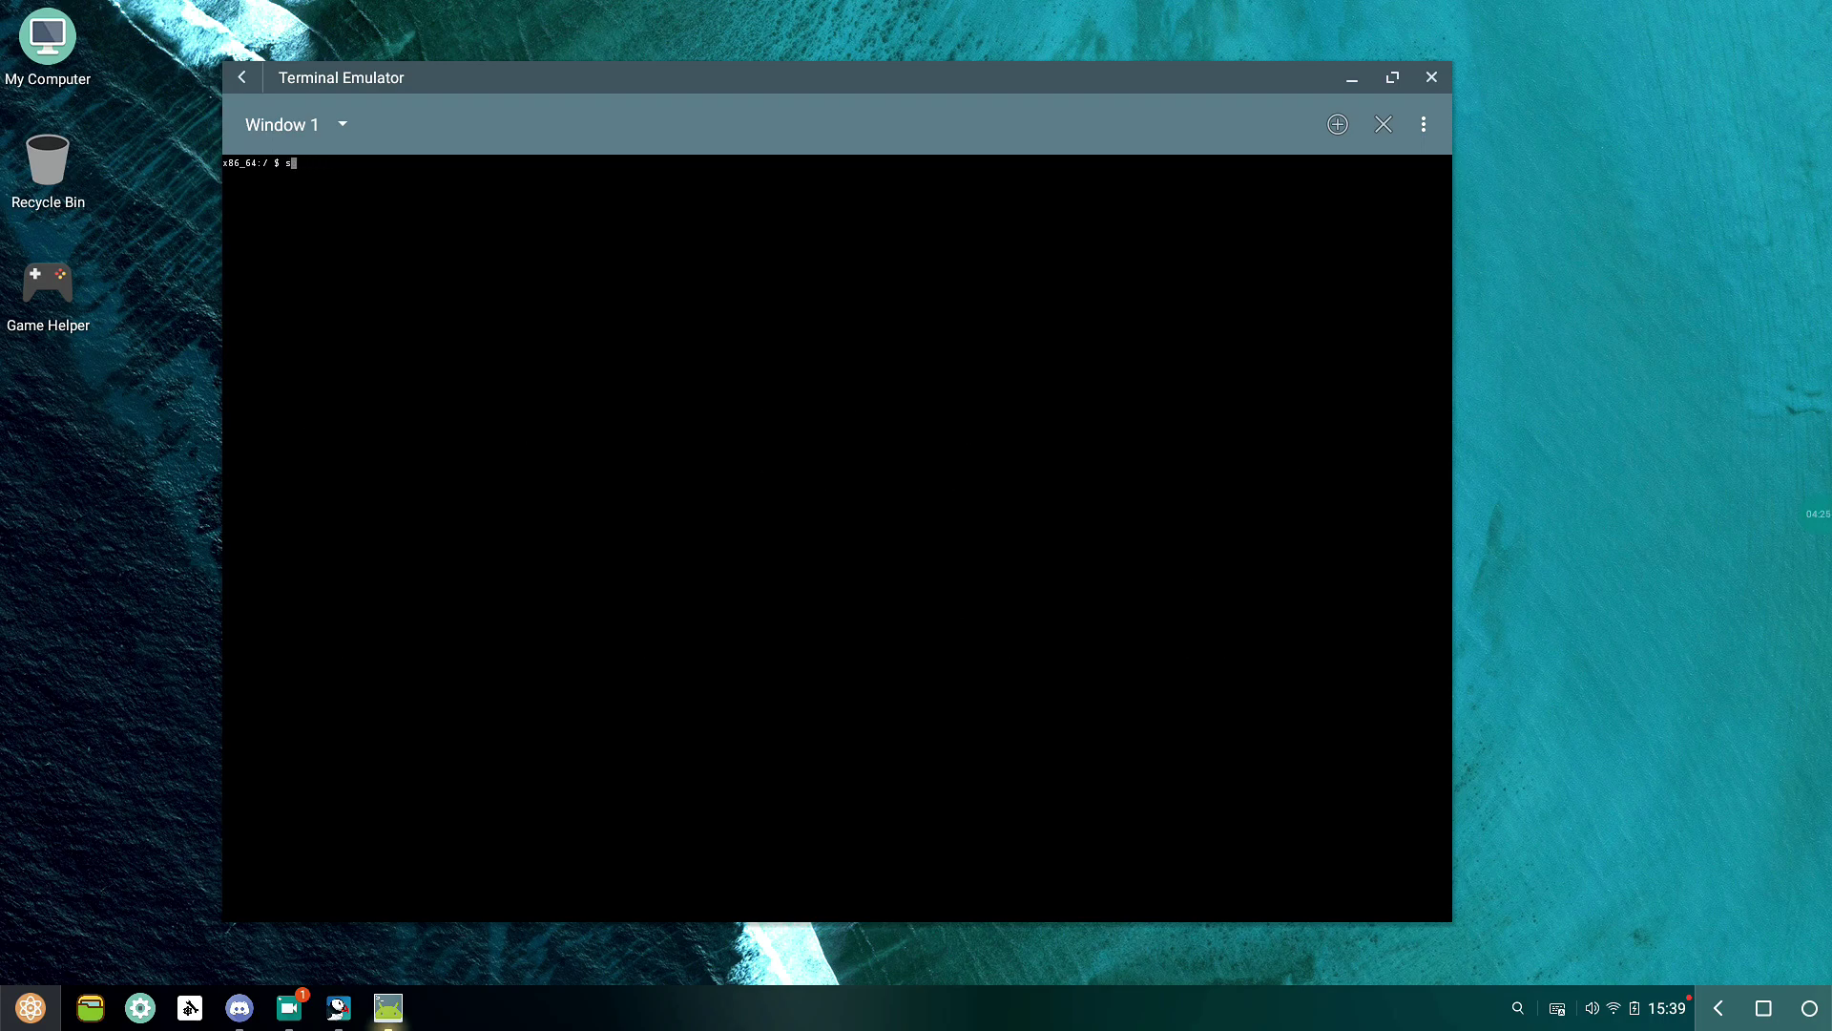
key(Return)
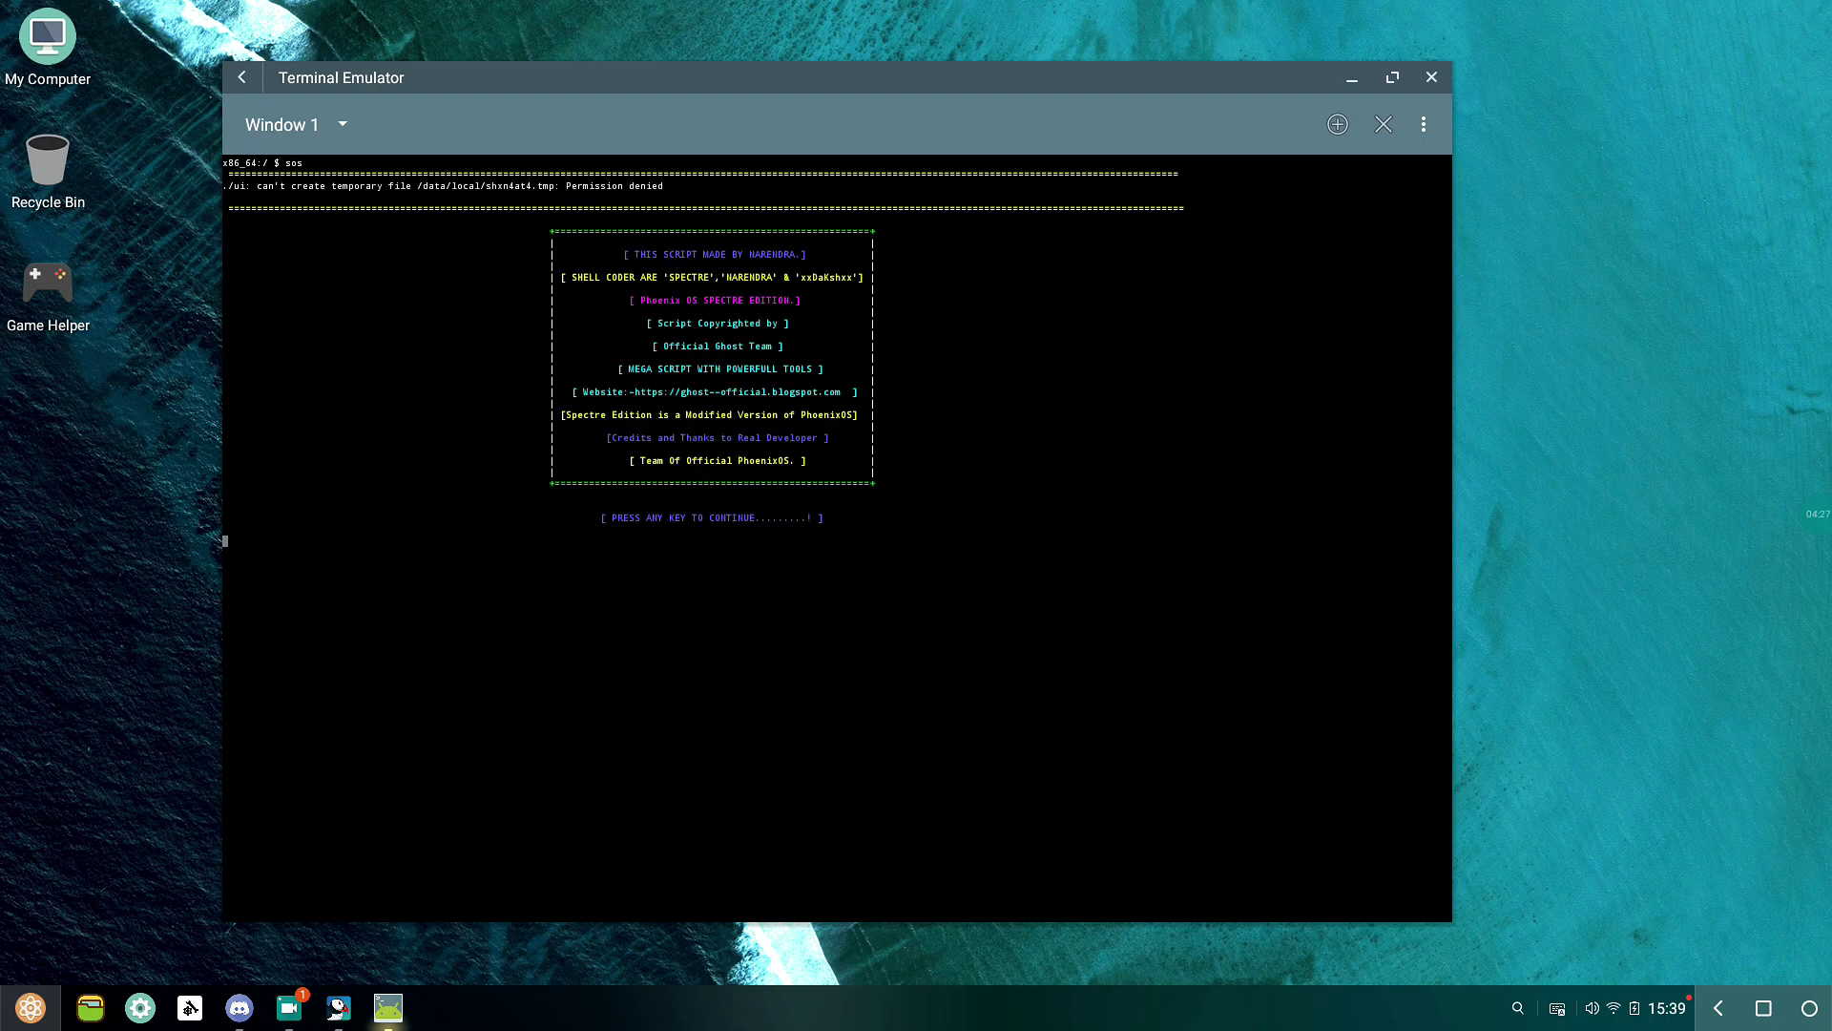
key(Return)
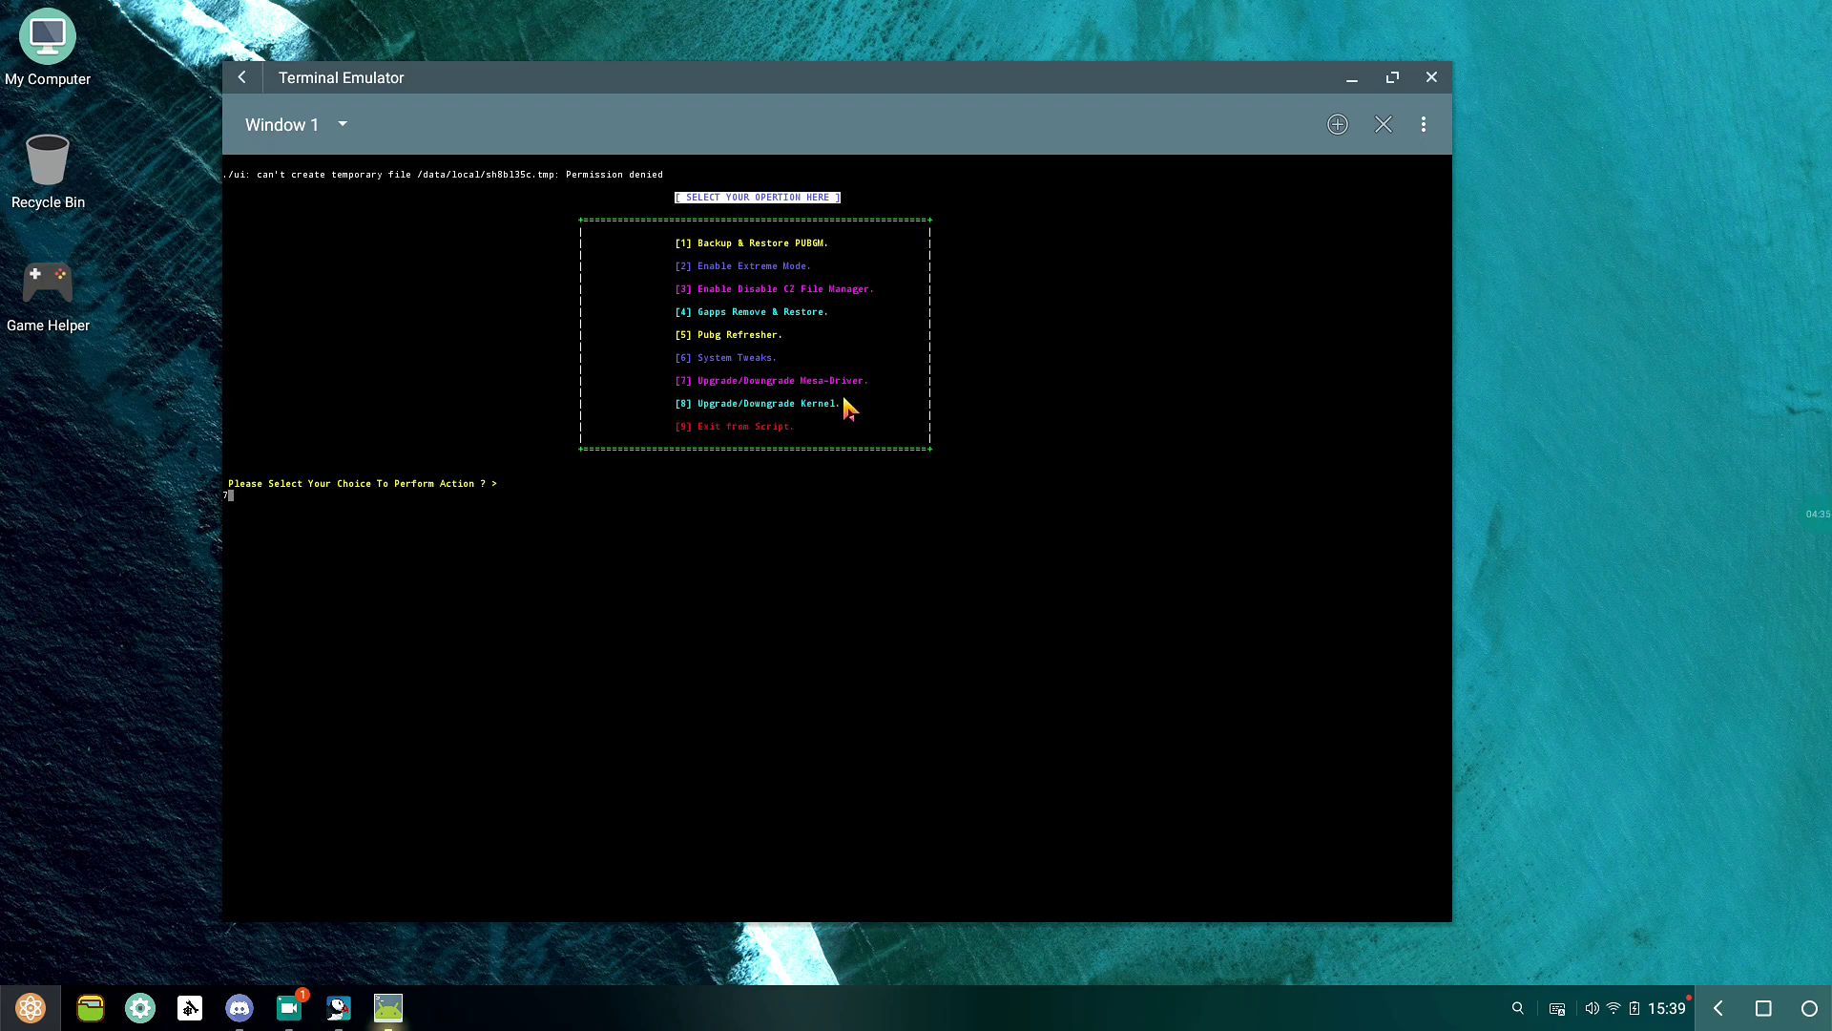
key(Return)
key(Return)
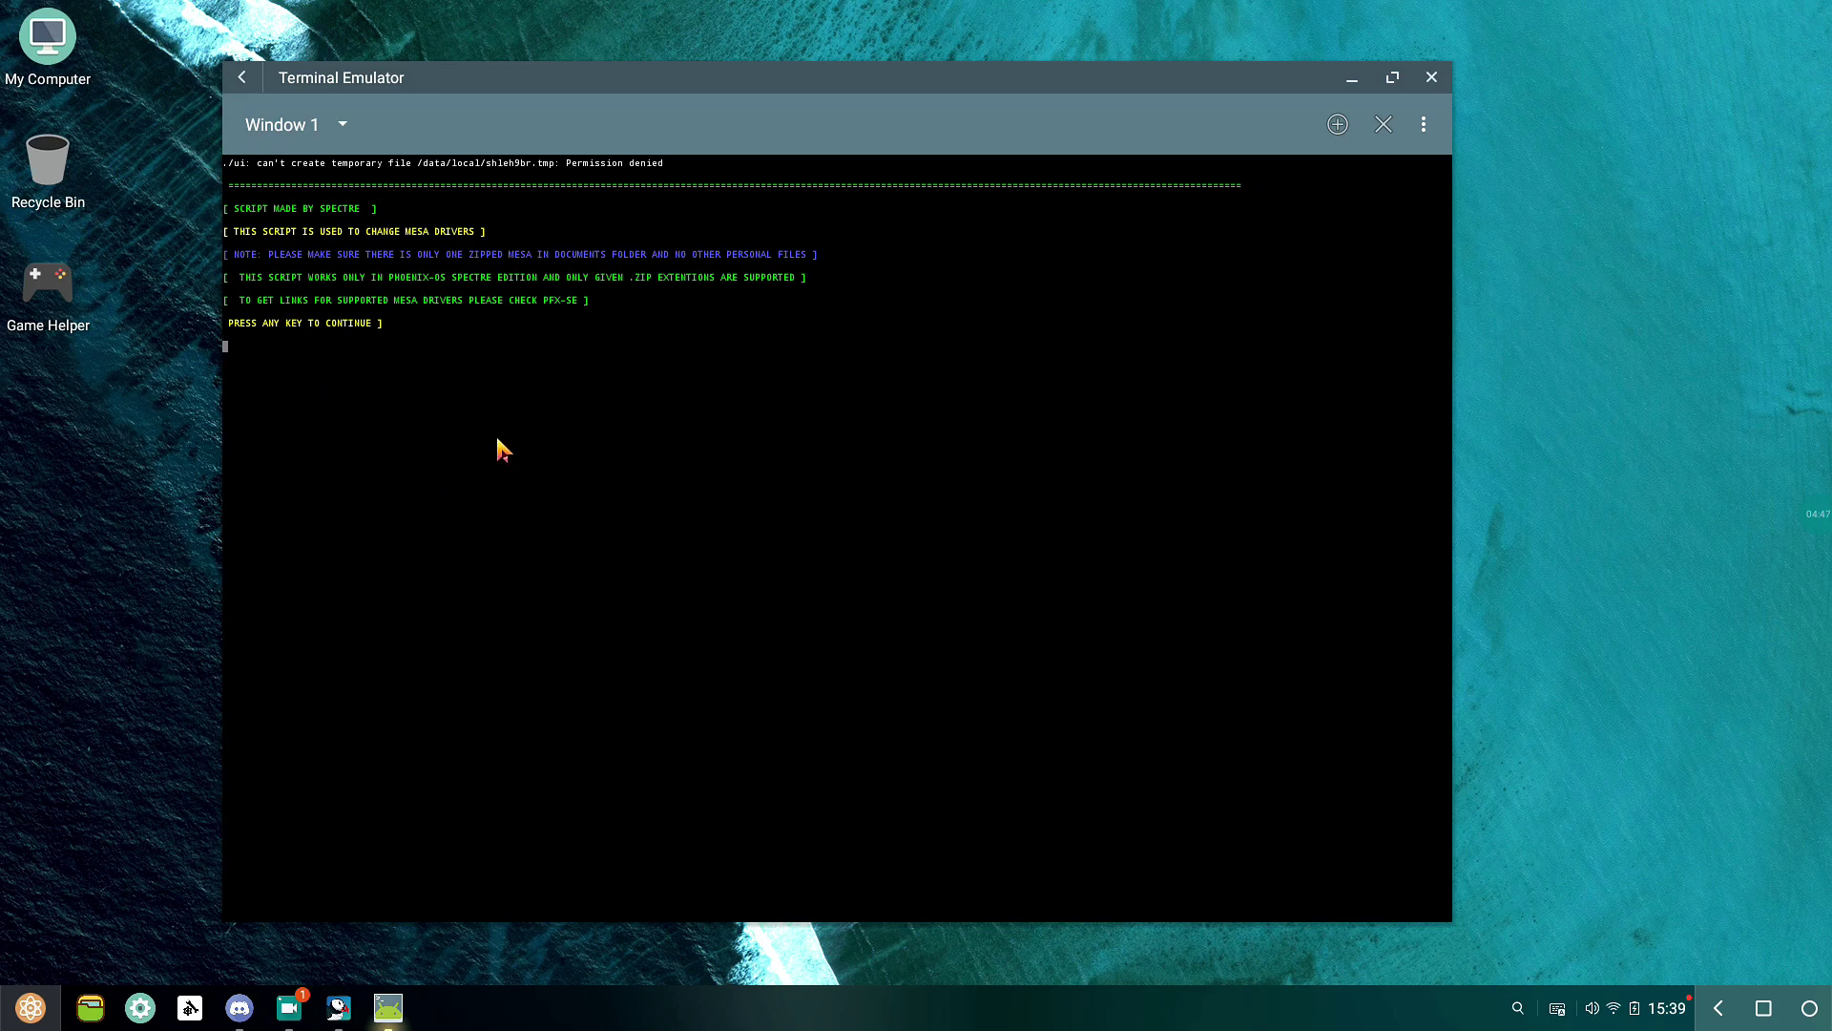
click(1434, 84)
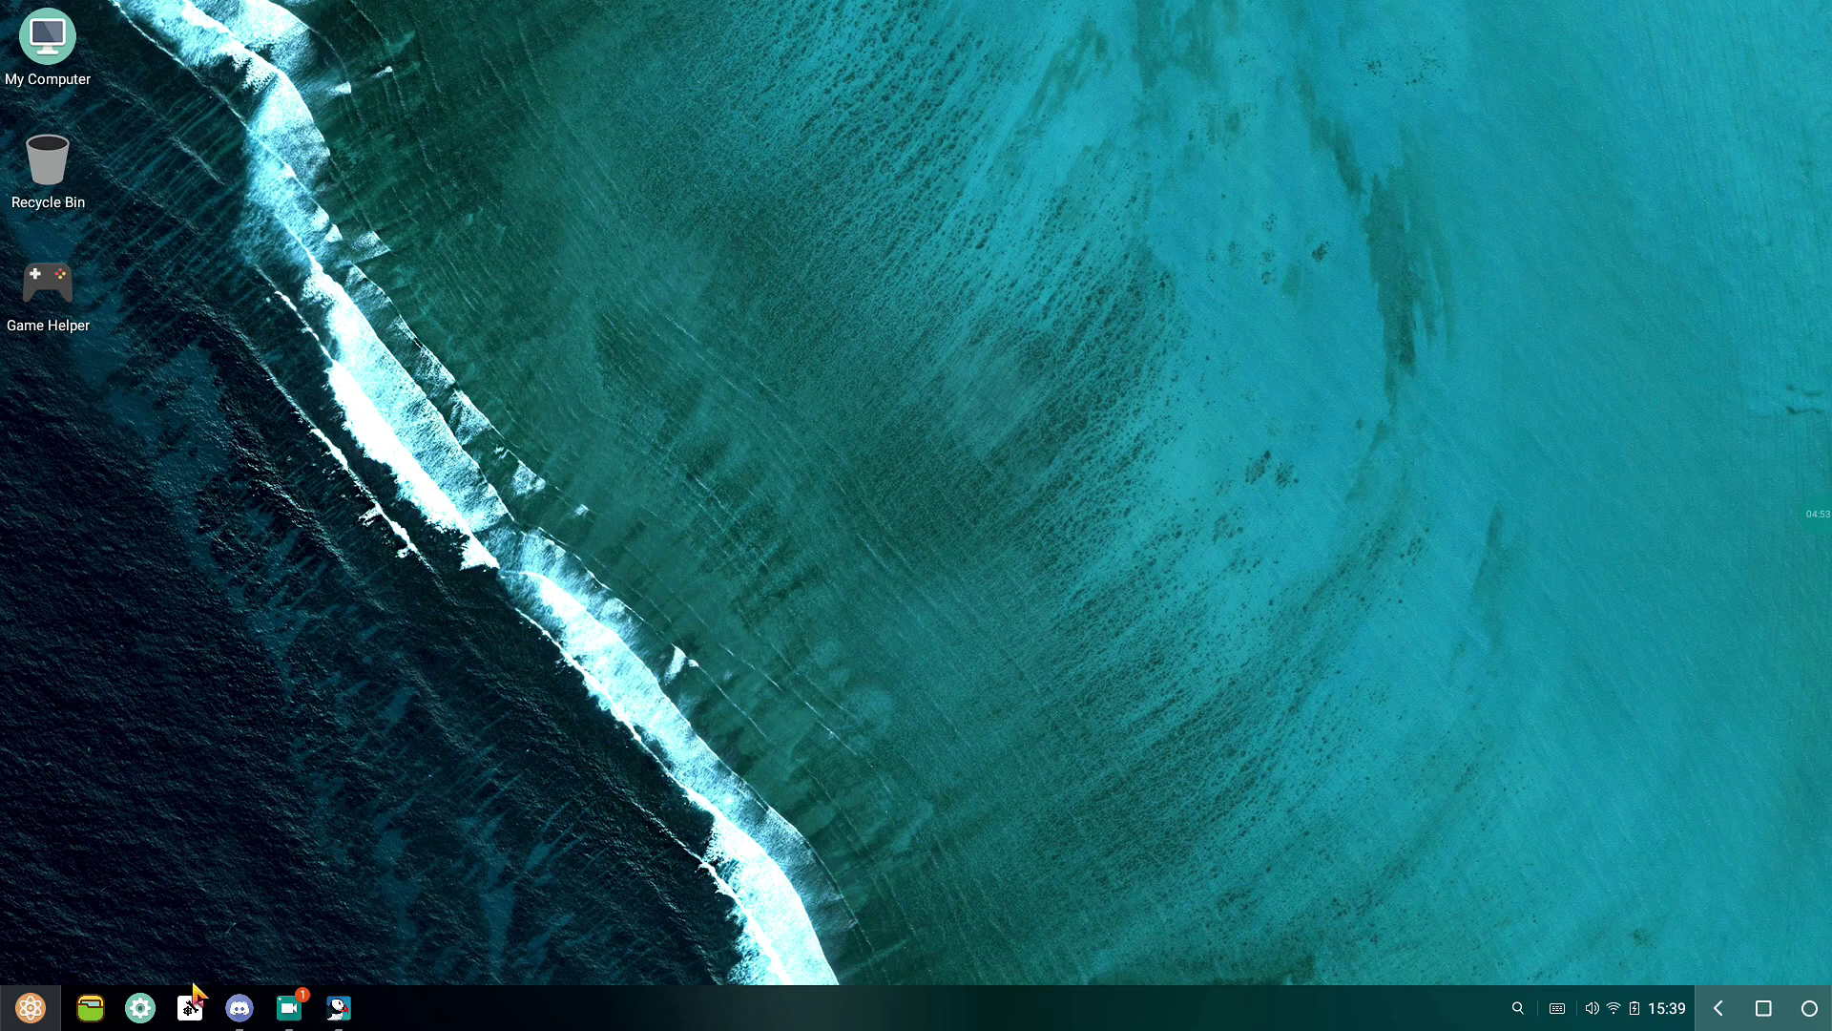
- Check About tablet still shows kernel 4.19.7 and Mesa 18.3.6, then close Settings
click(139, 1008)
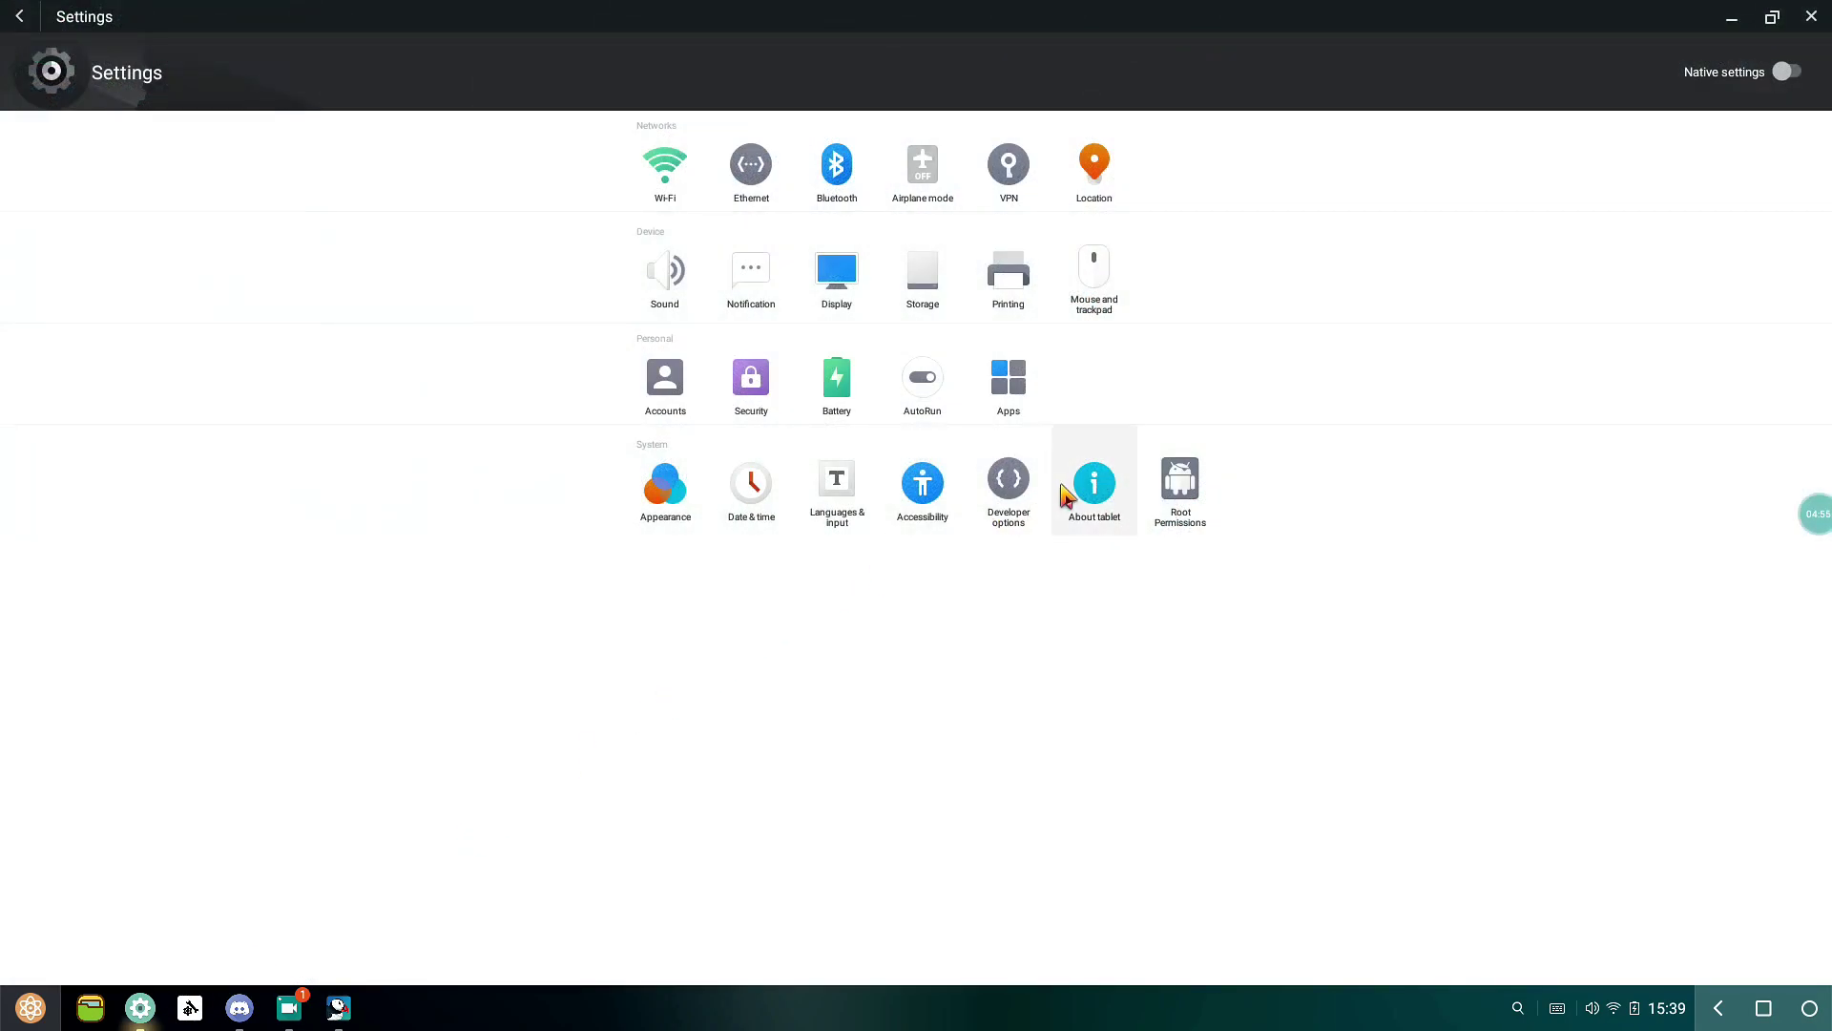
click(1070, 491)
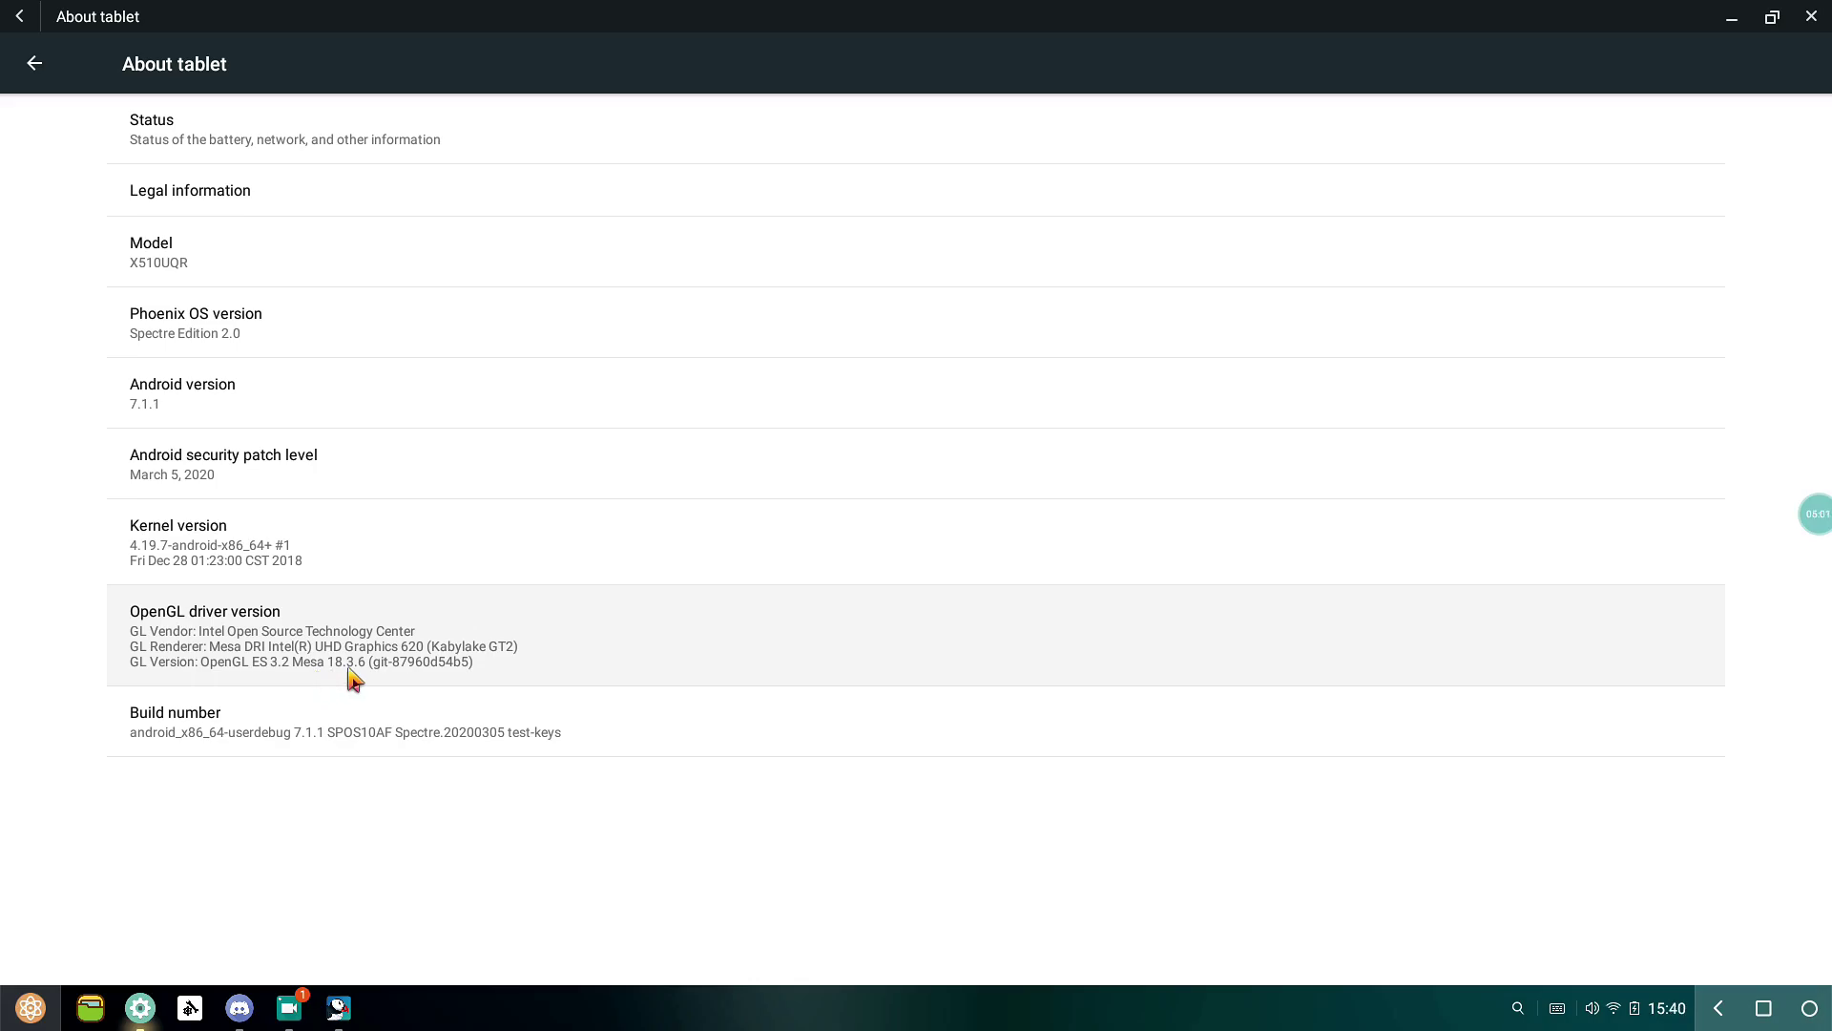
click(1812, 16)
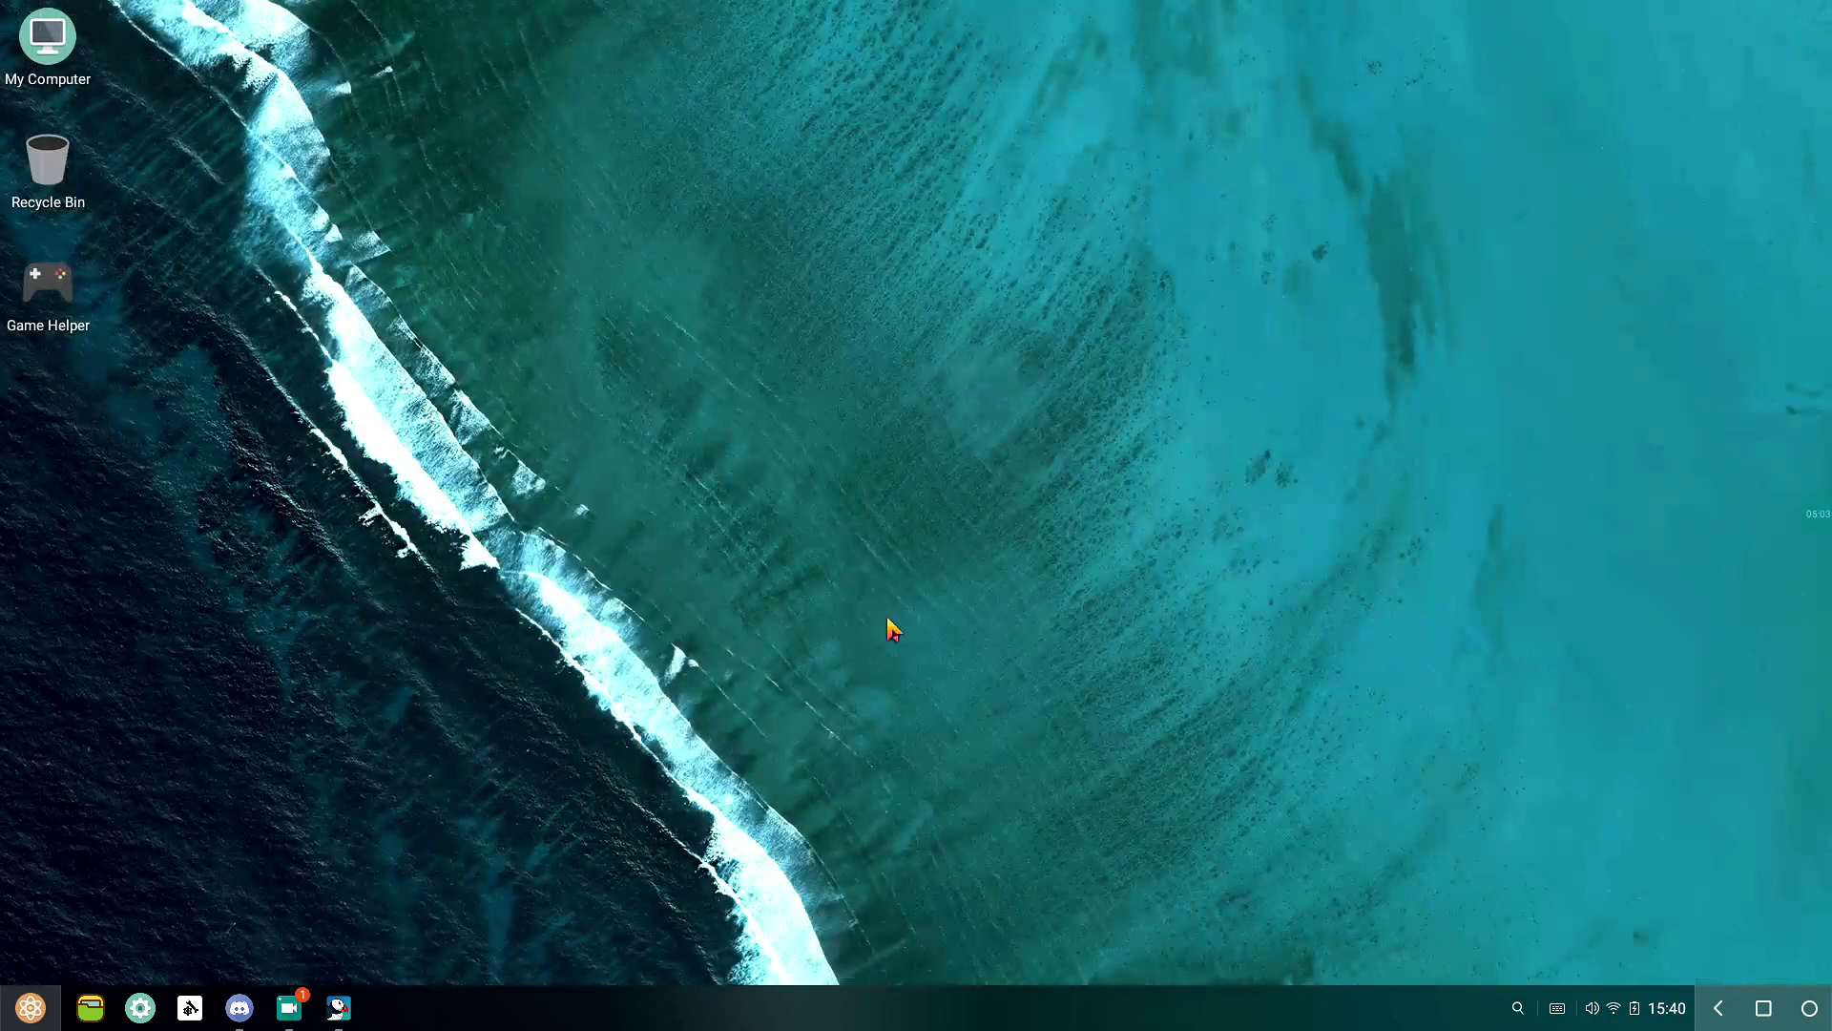
- Close Puffin and switch Discord from #mesa-package to the #kernel-package channel
click(339, 1008)
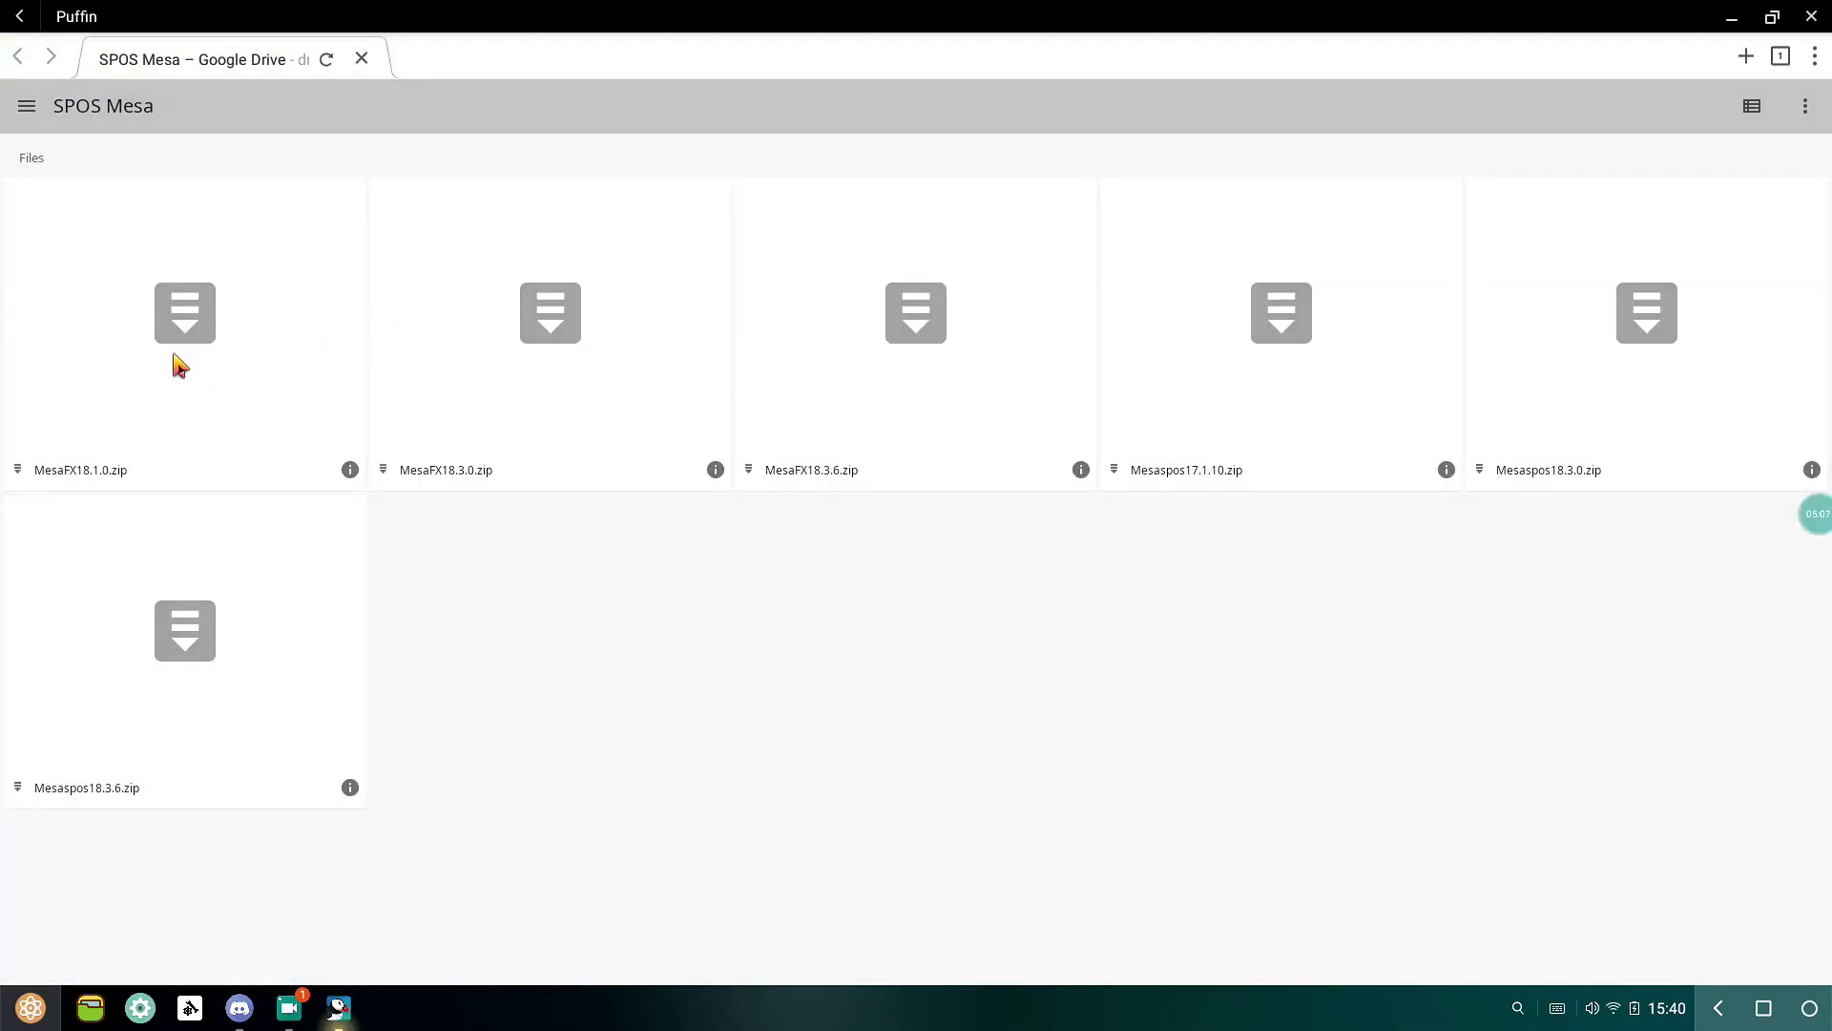
click(1812, 16)
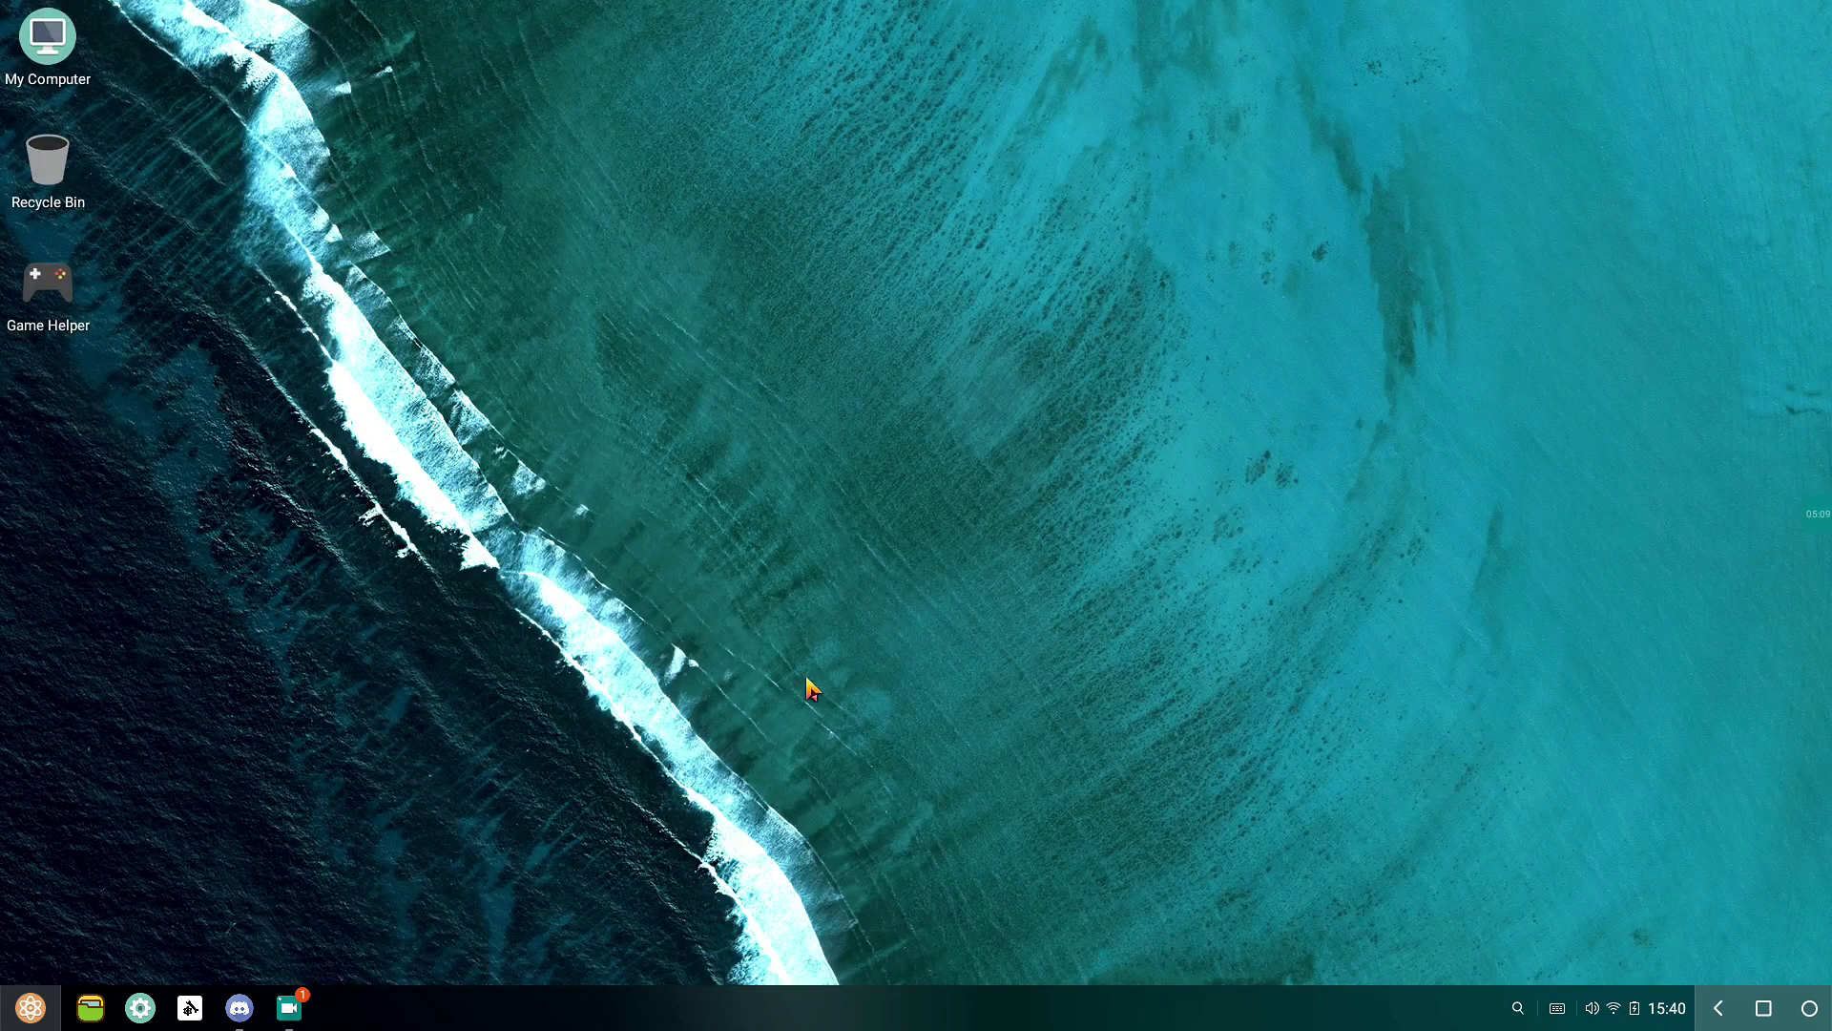
click(240, 1007)
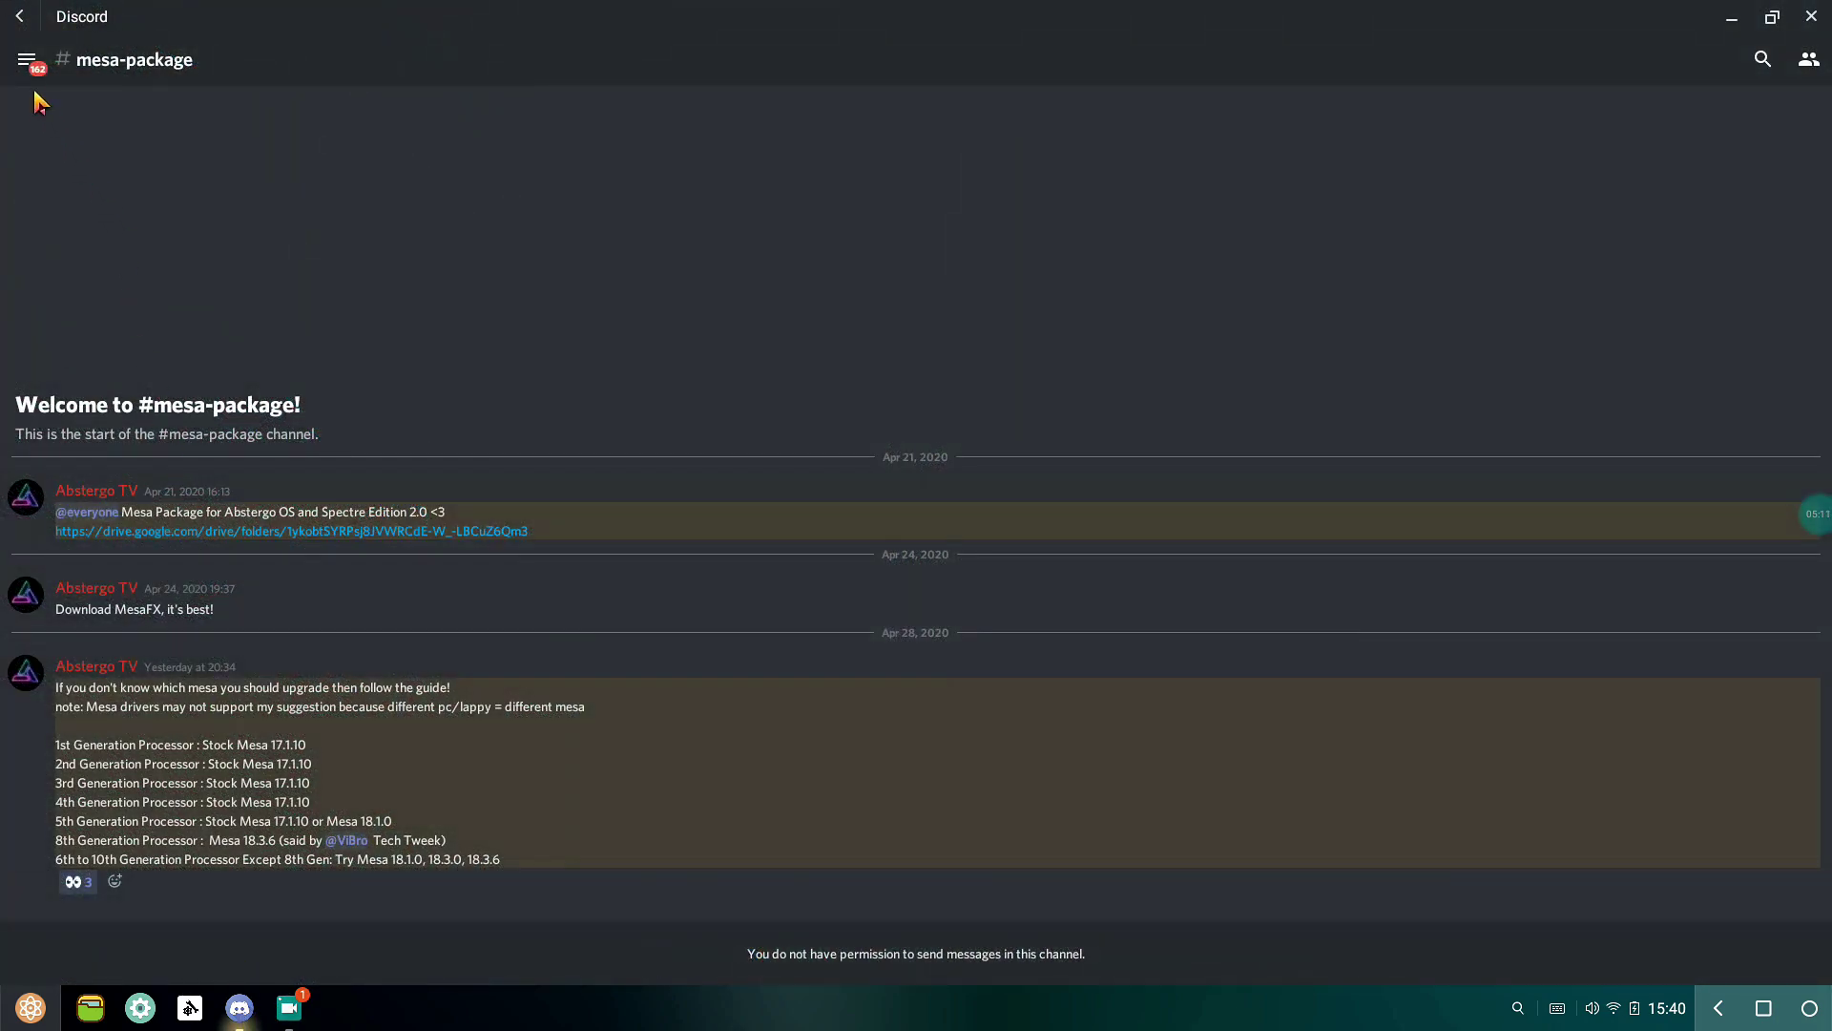
click(27, 59)
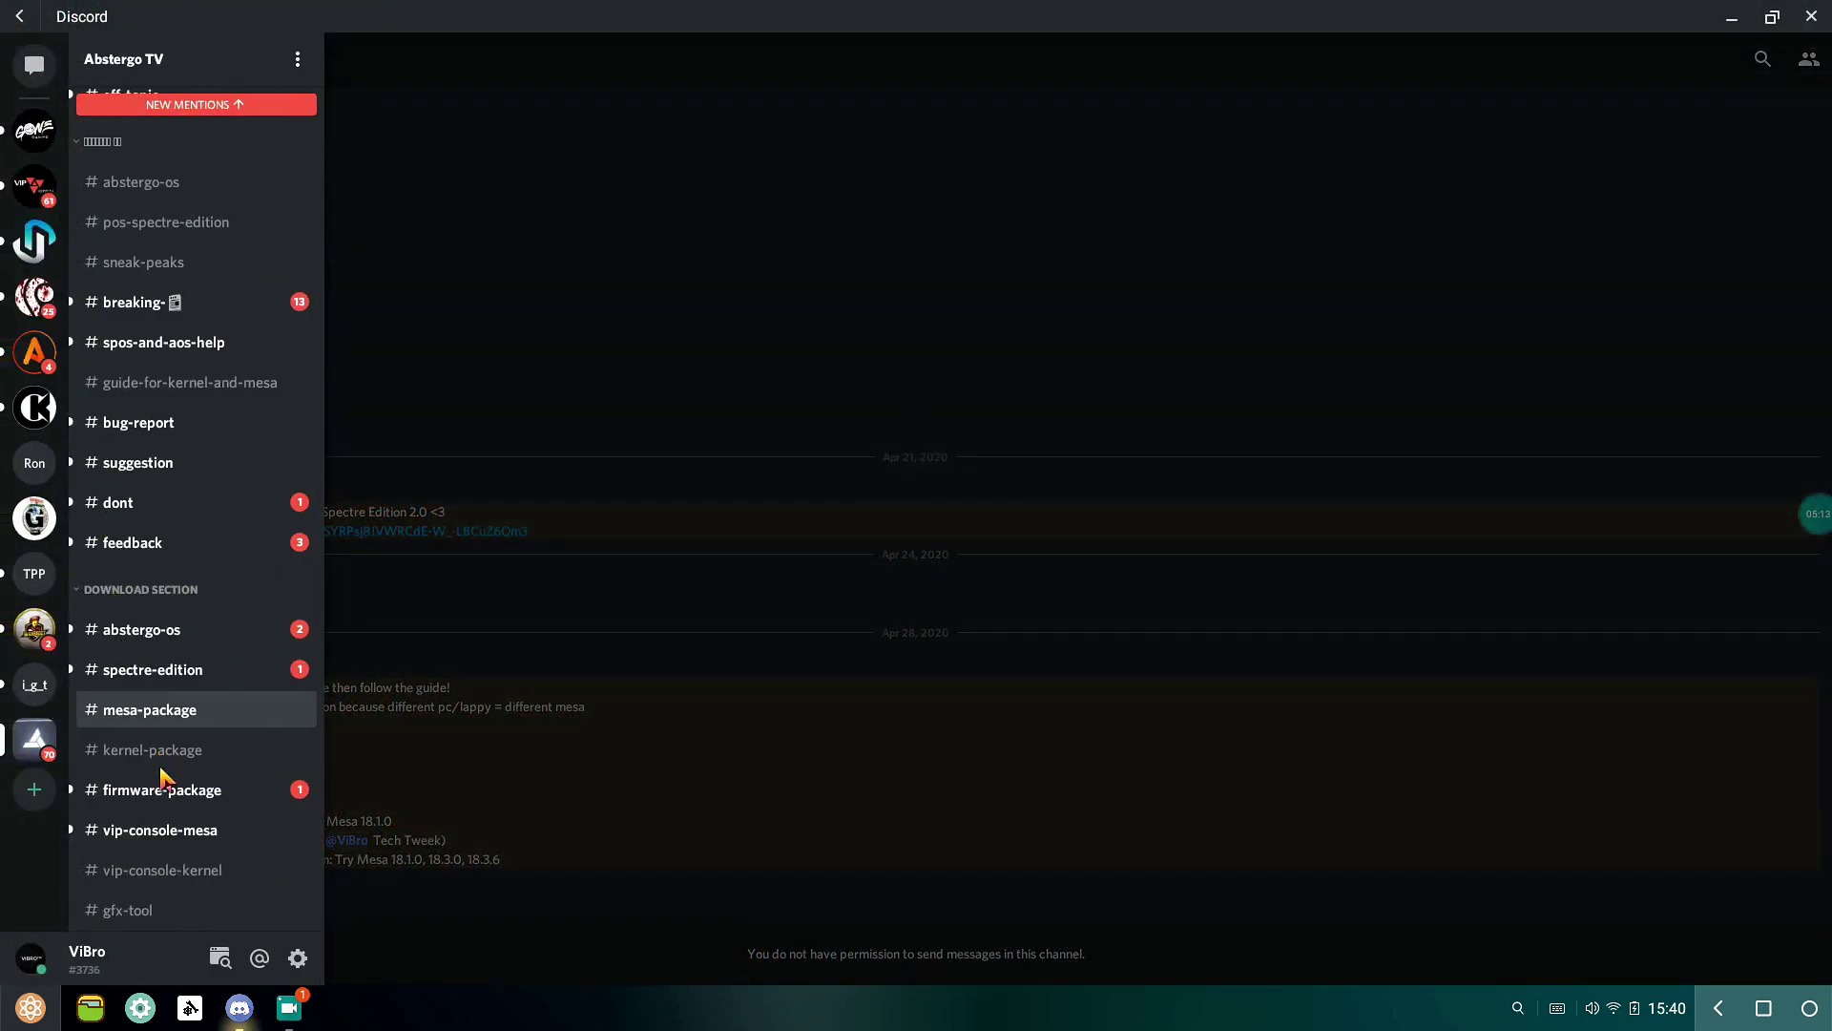
click(172, 753)
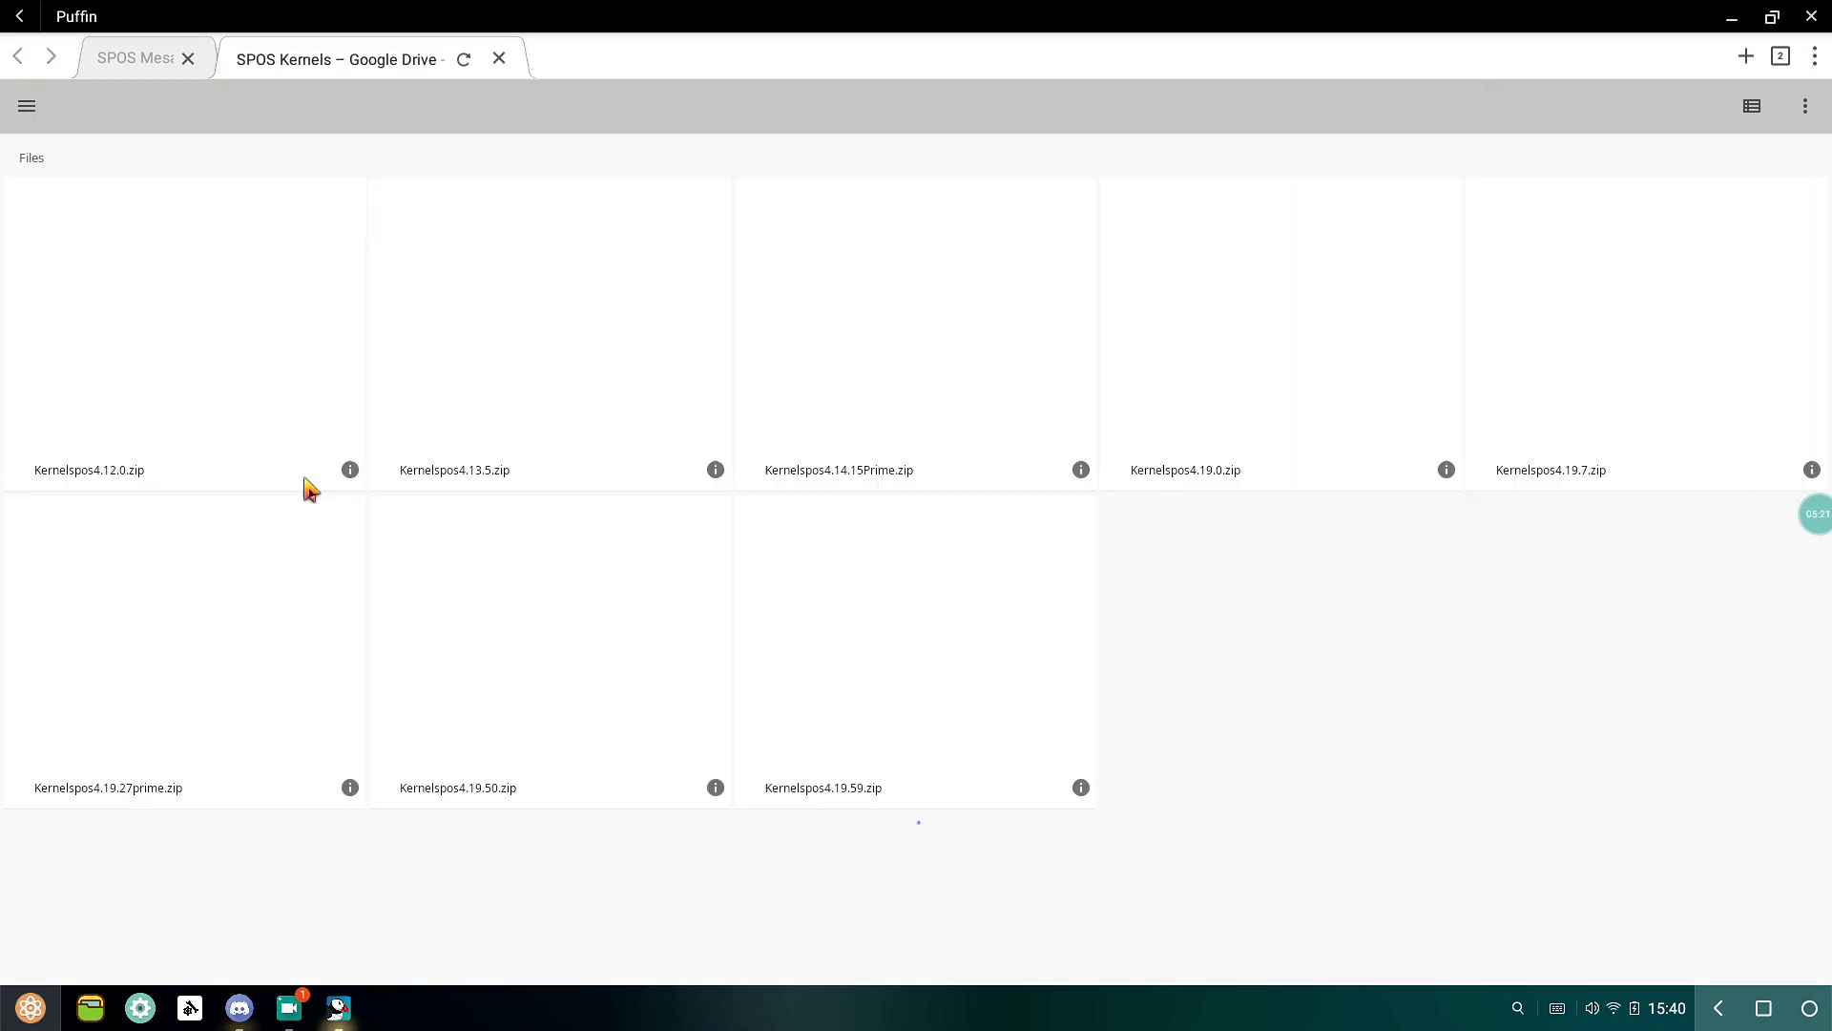
- Close the SPOS Mesa tab and show Abstergo TV's channel list over #kernel-package in Discord
click(188, 58)
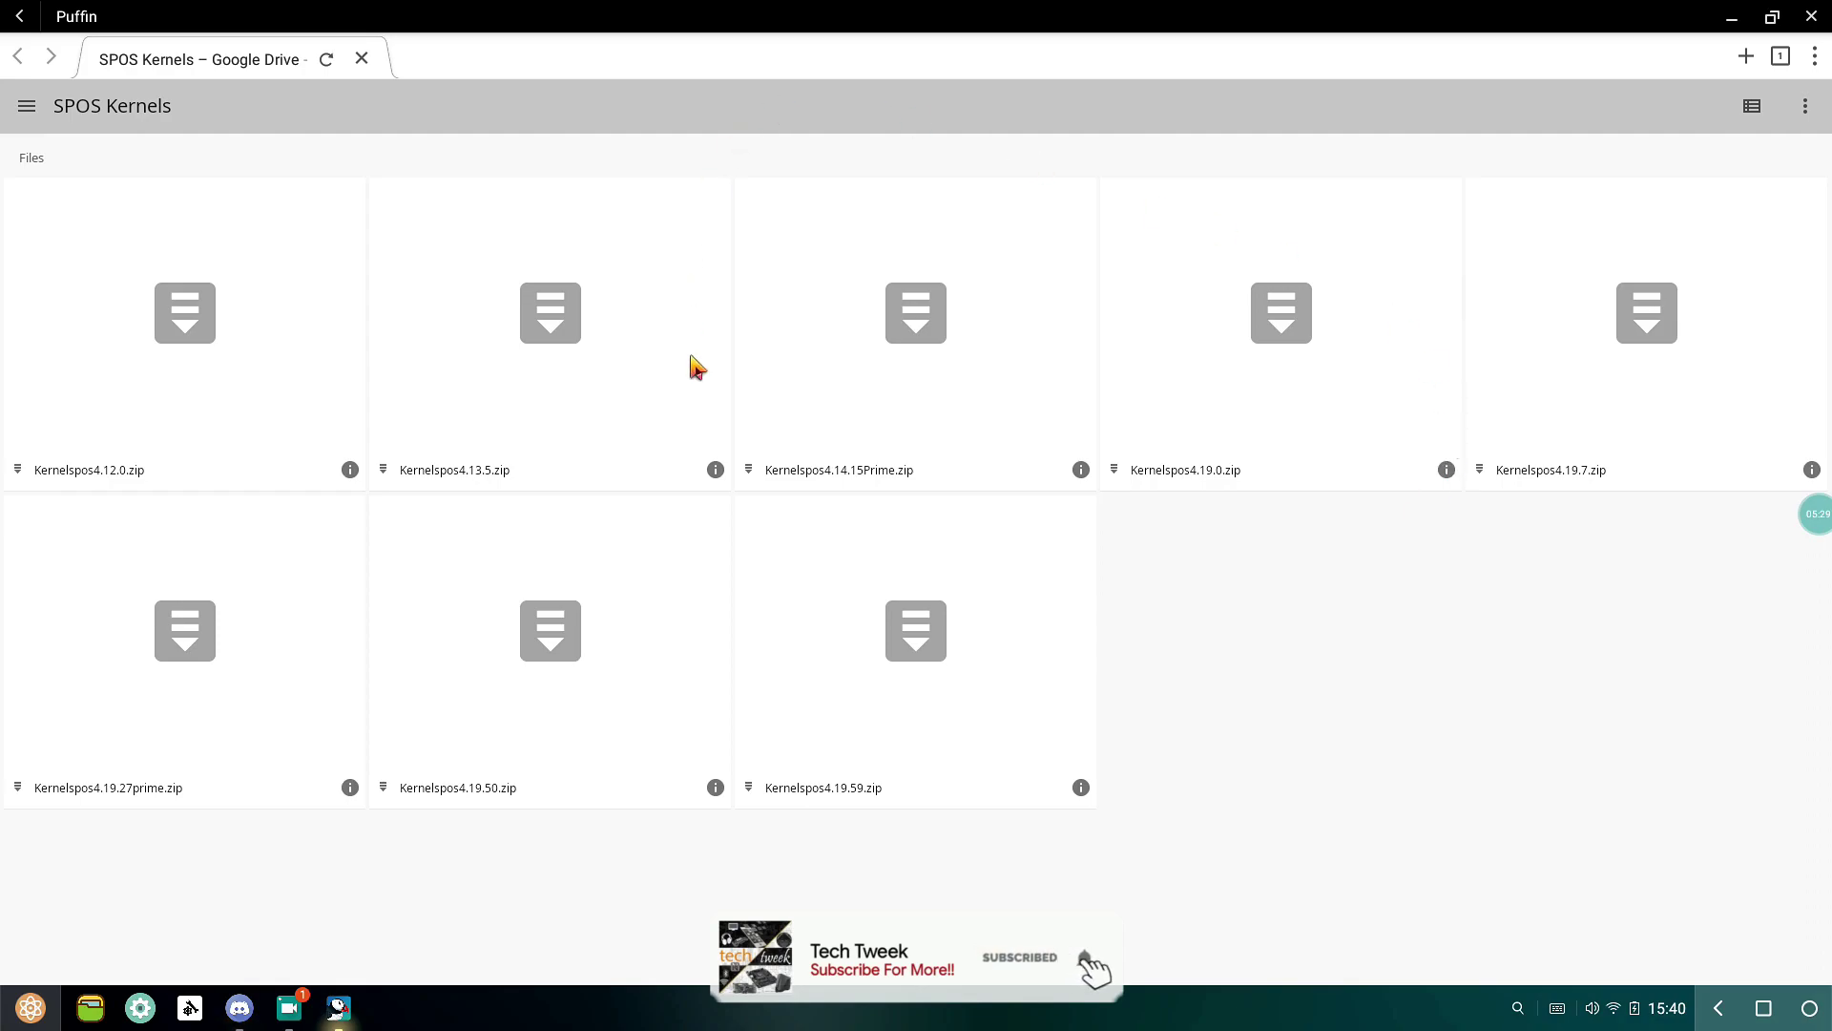
click(239, 1008)
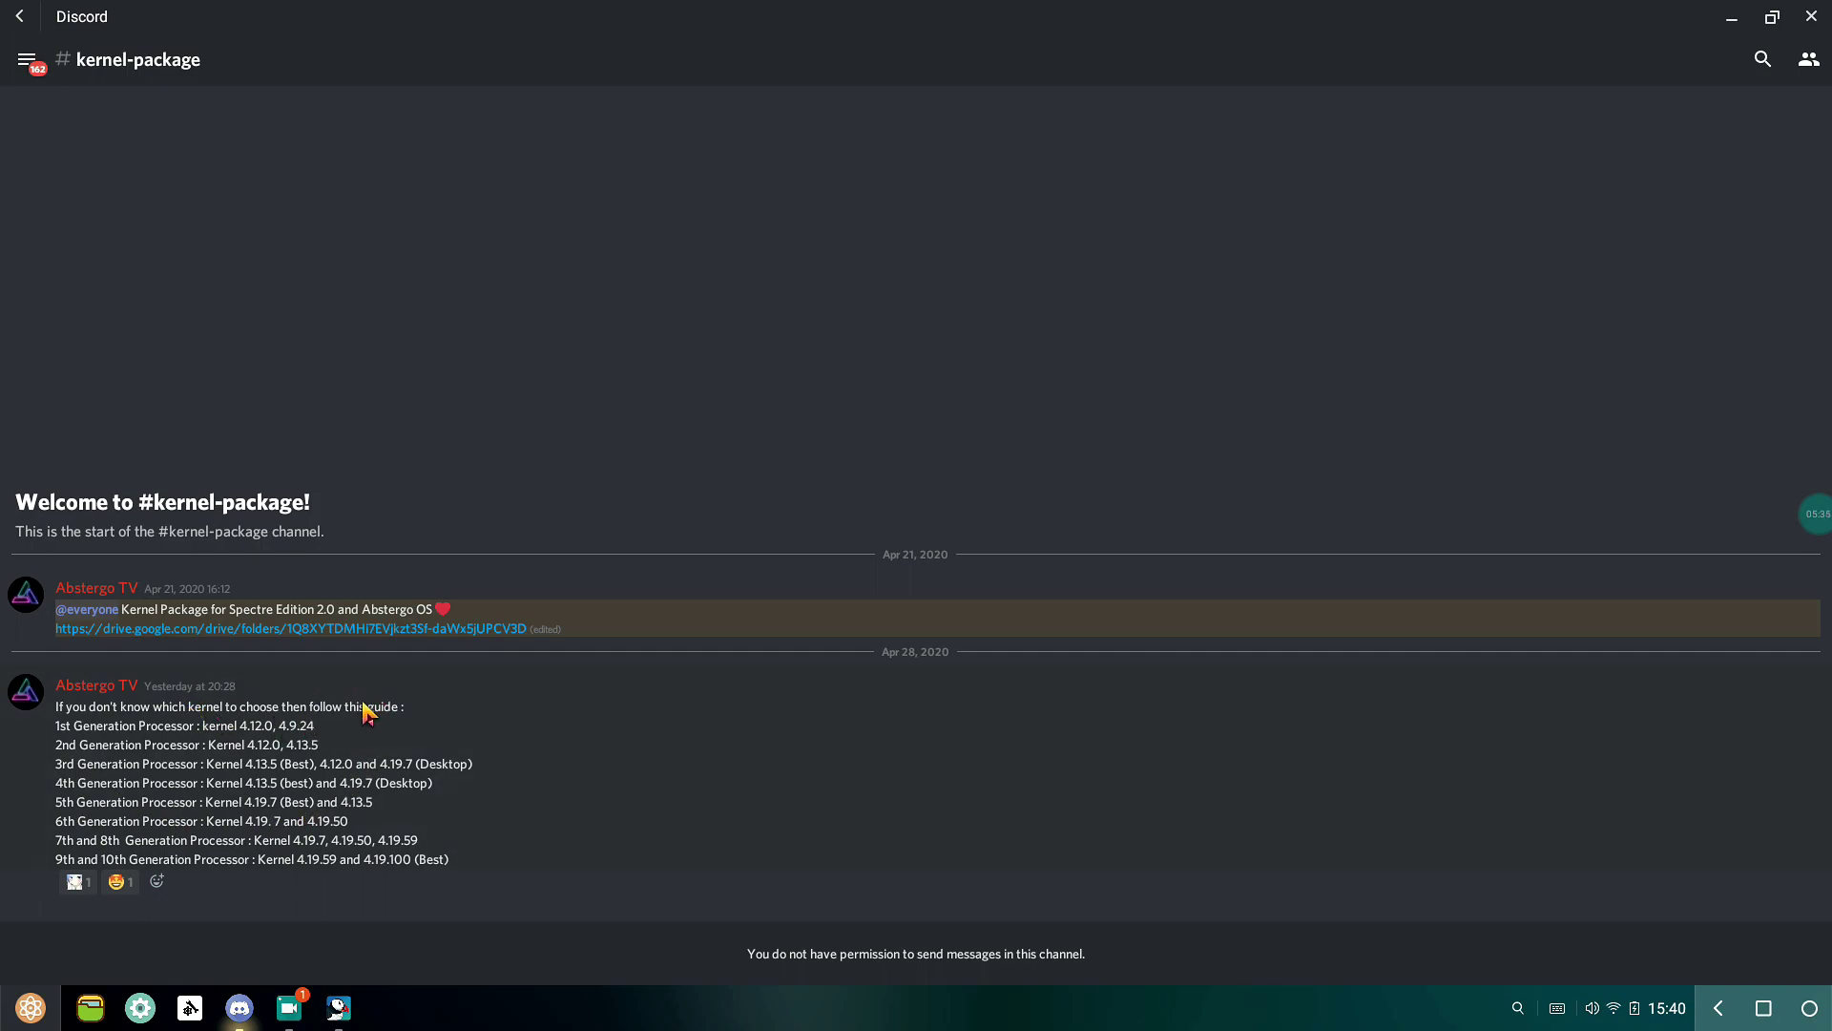
click(27, 61)
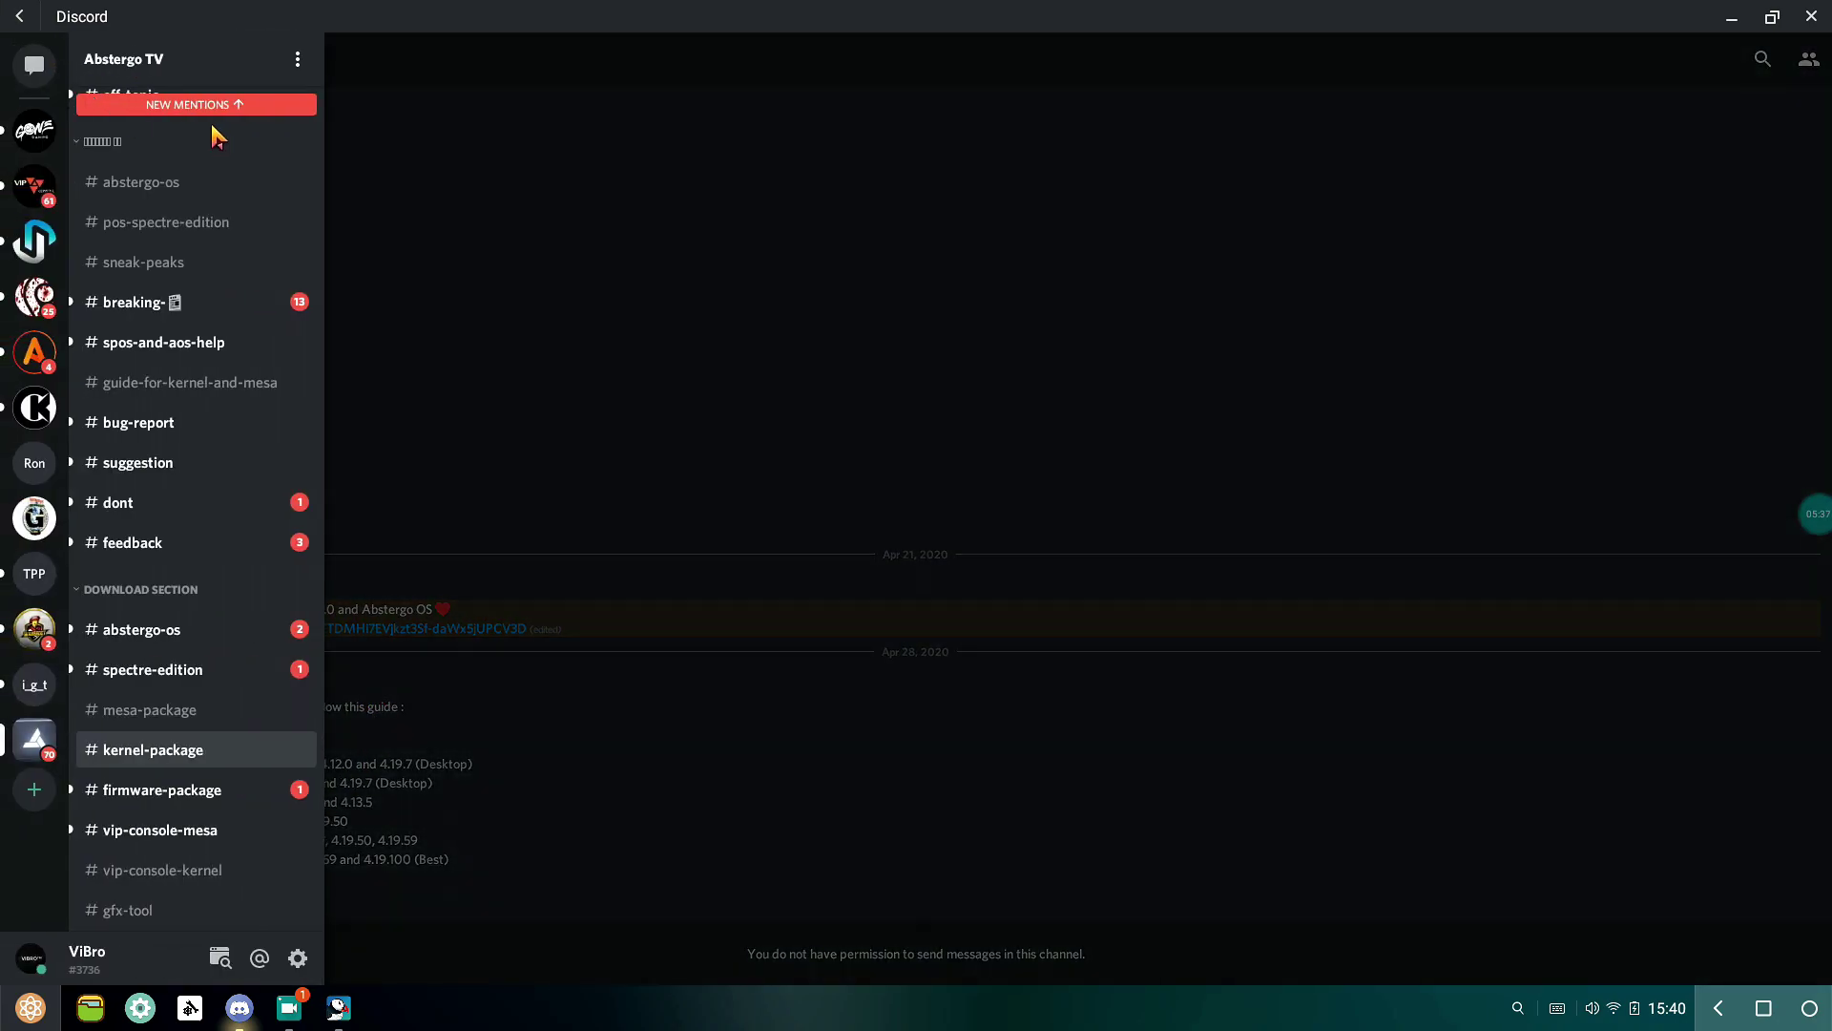
scroll(148, 167, up, 5)
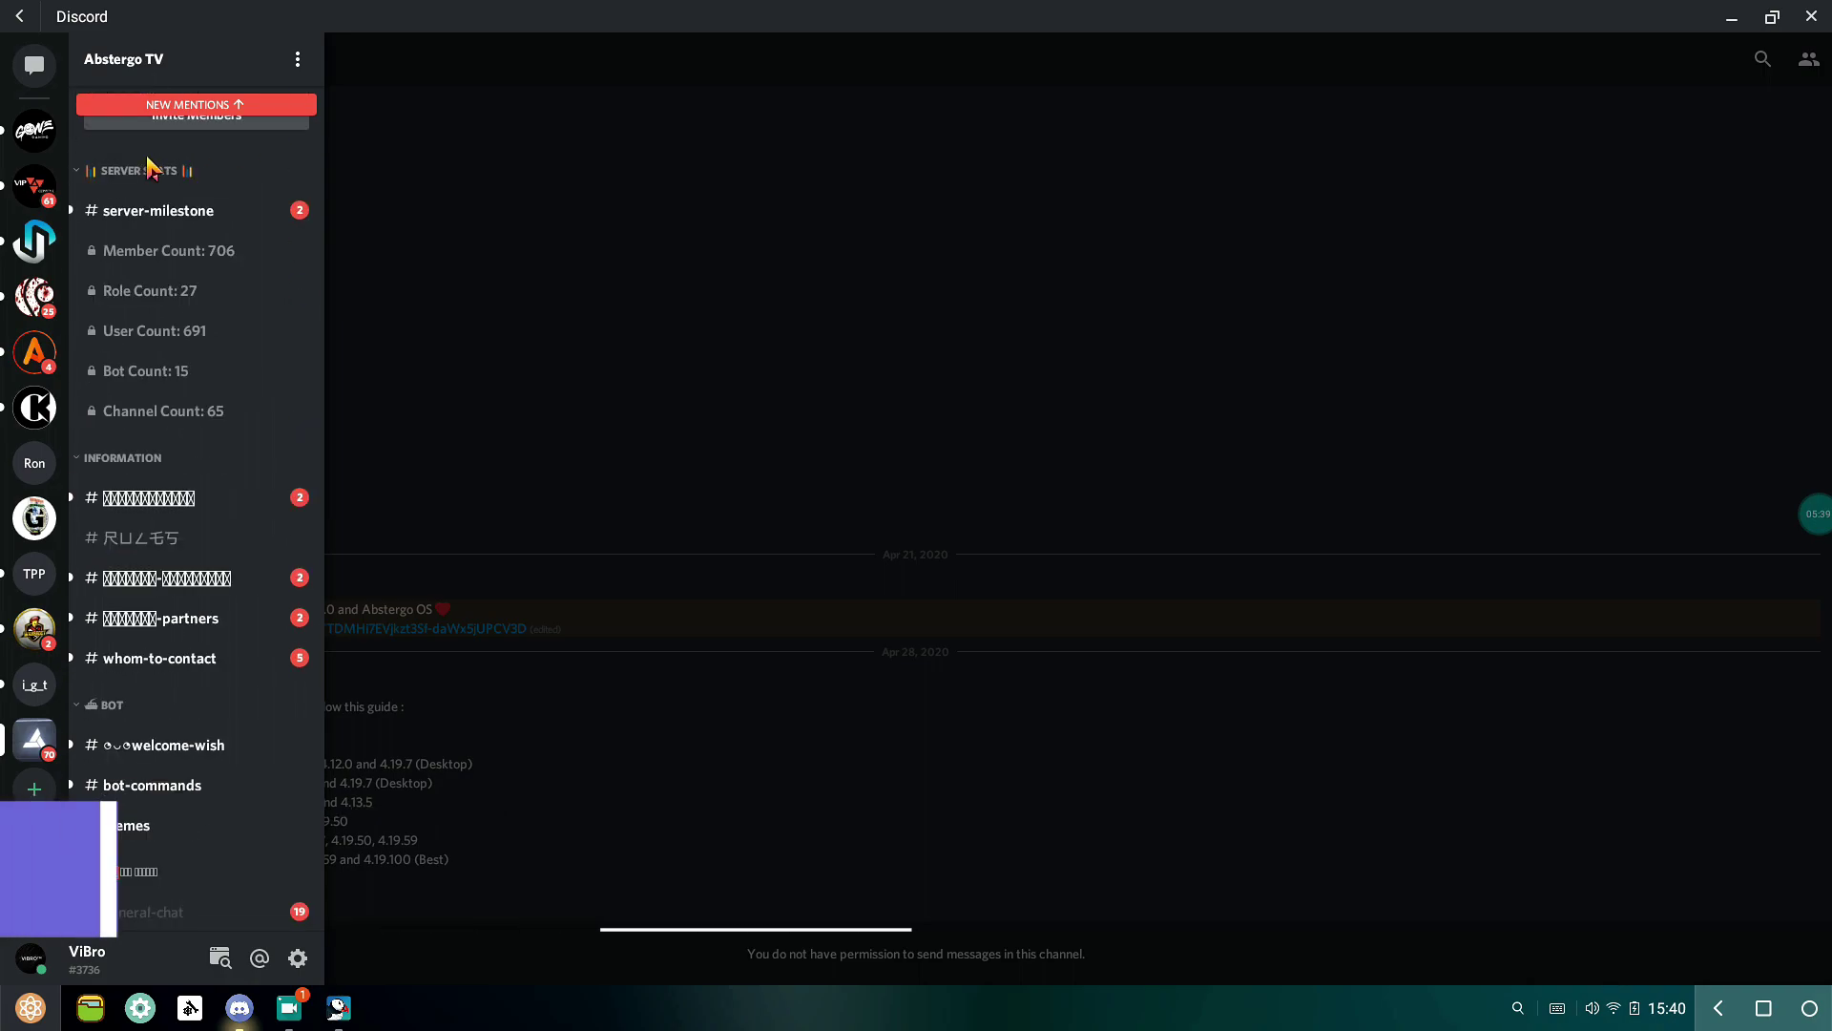
scroll(148, 167, down, 10)
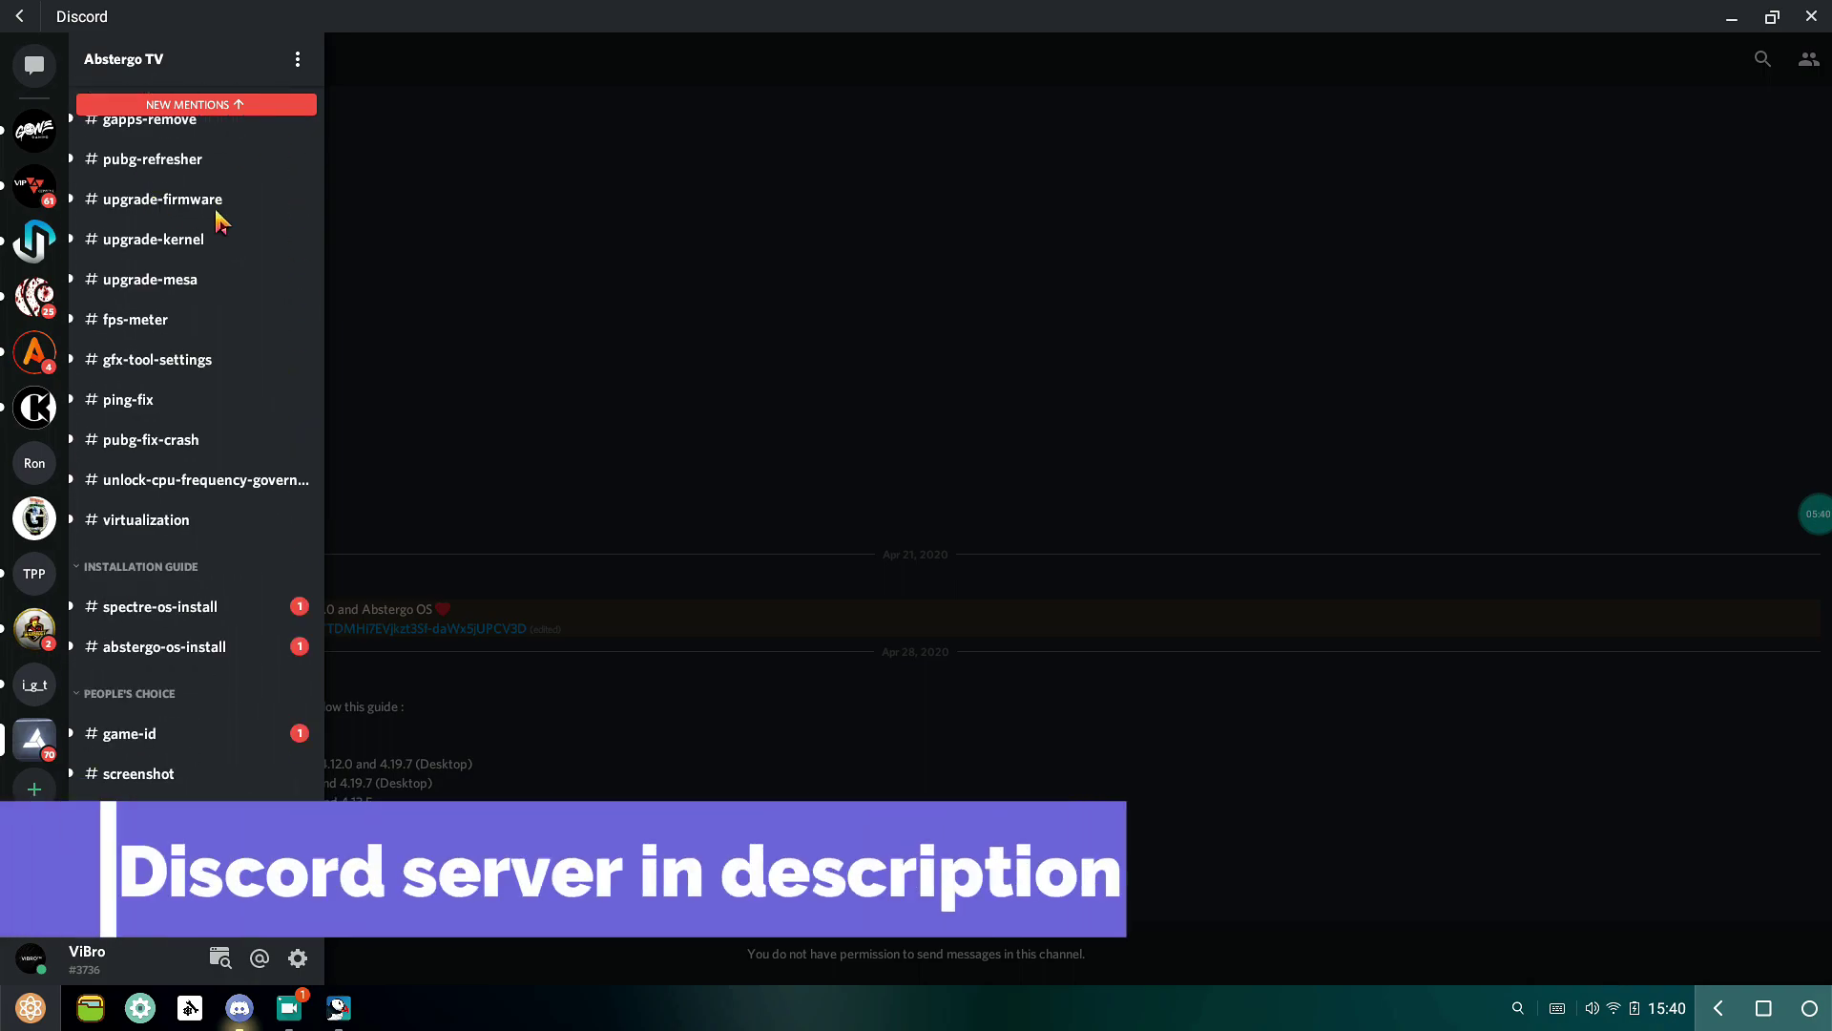
- Read the #kernel-package guide to kernels per processor, then return to the SPOS Kernels Drive folder
click(661, 250)
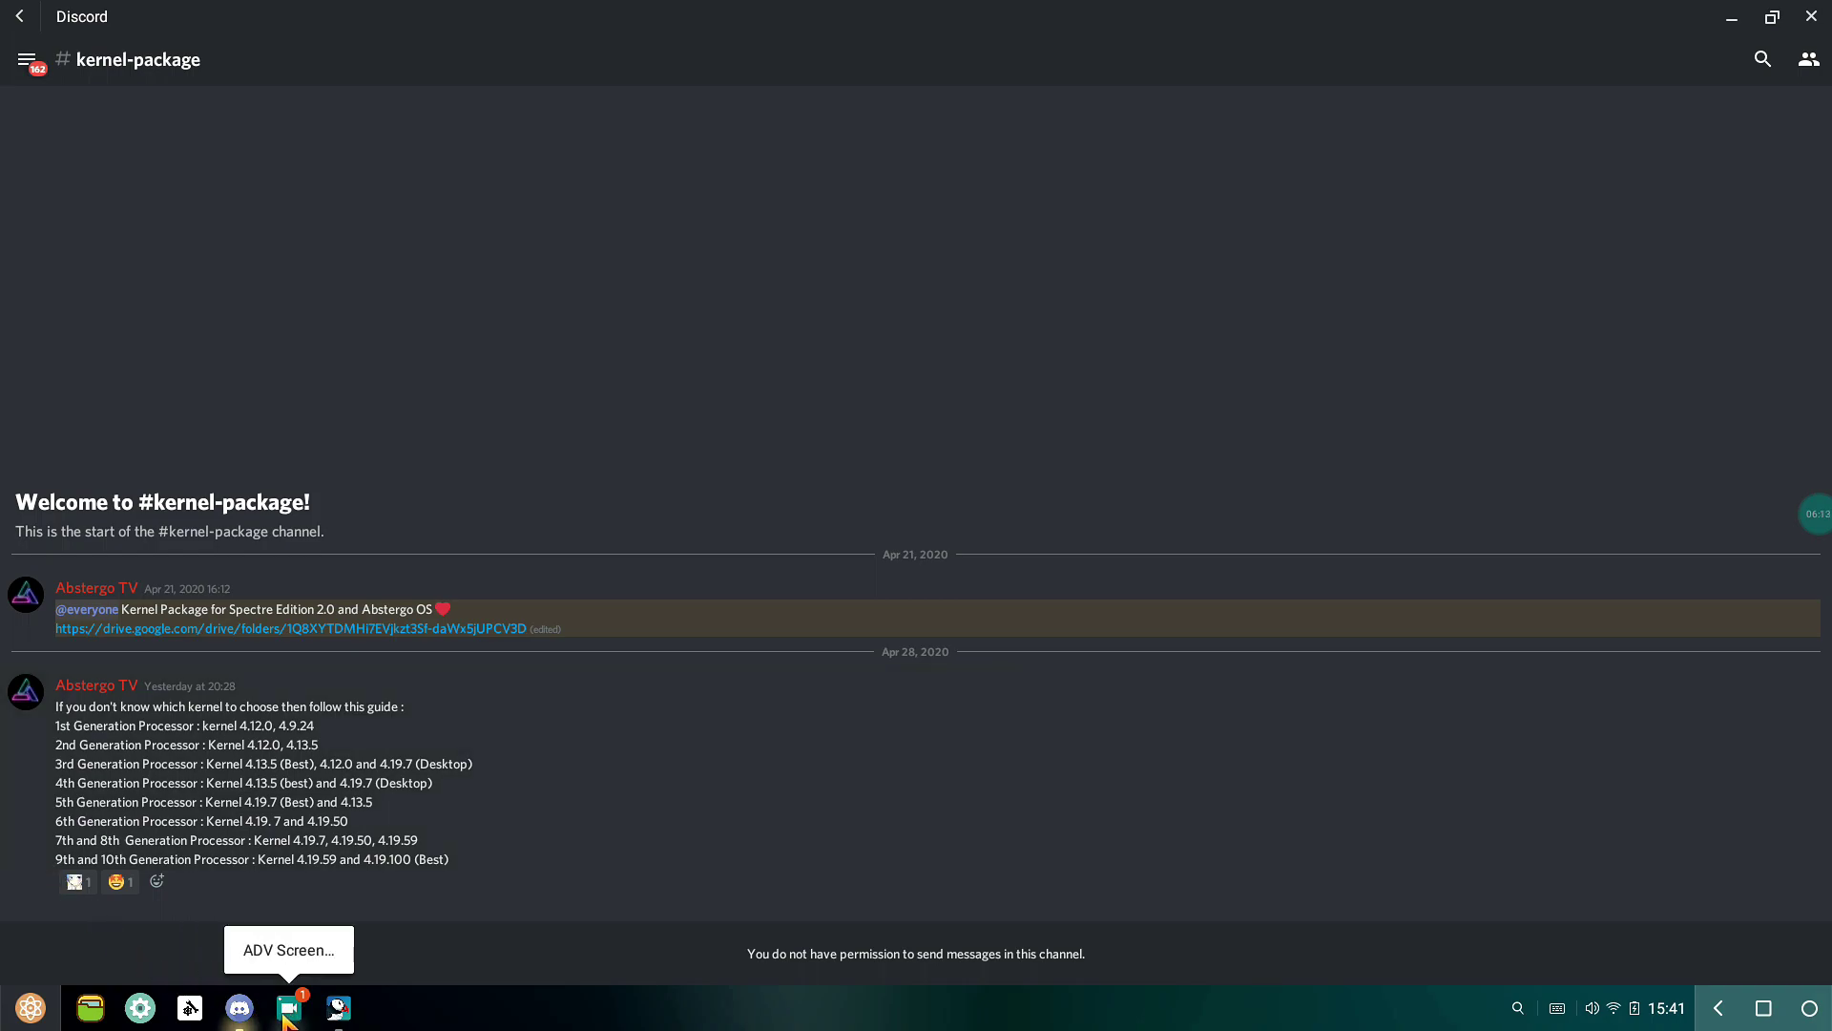
click(339, 1010)
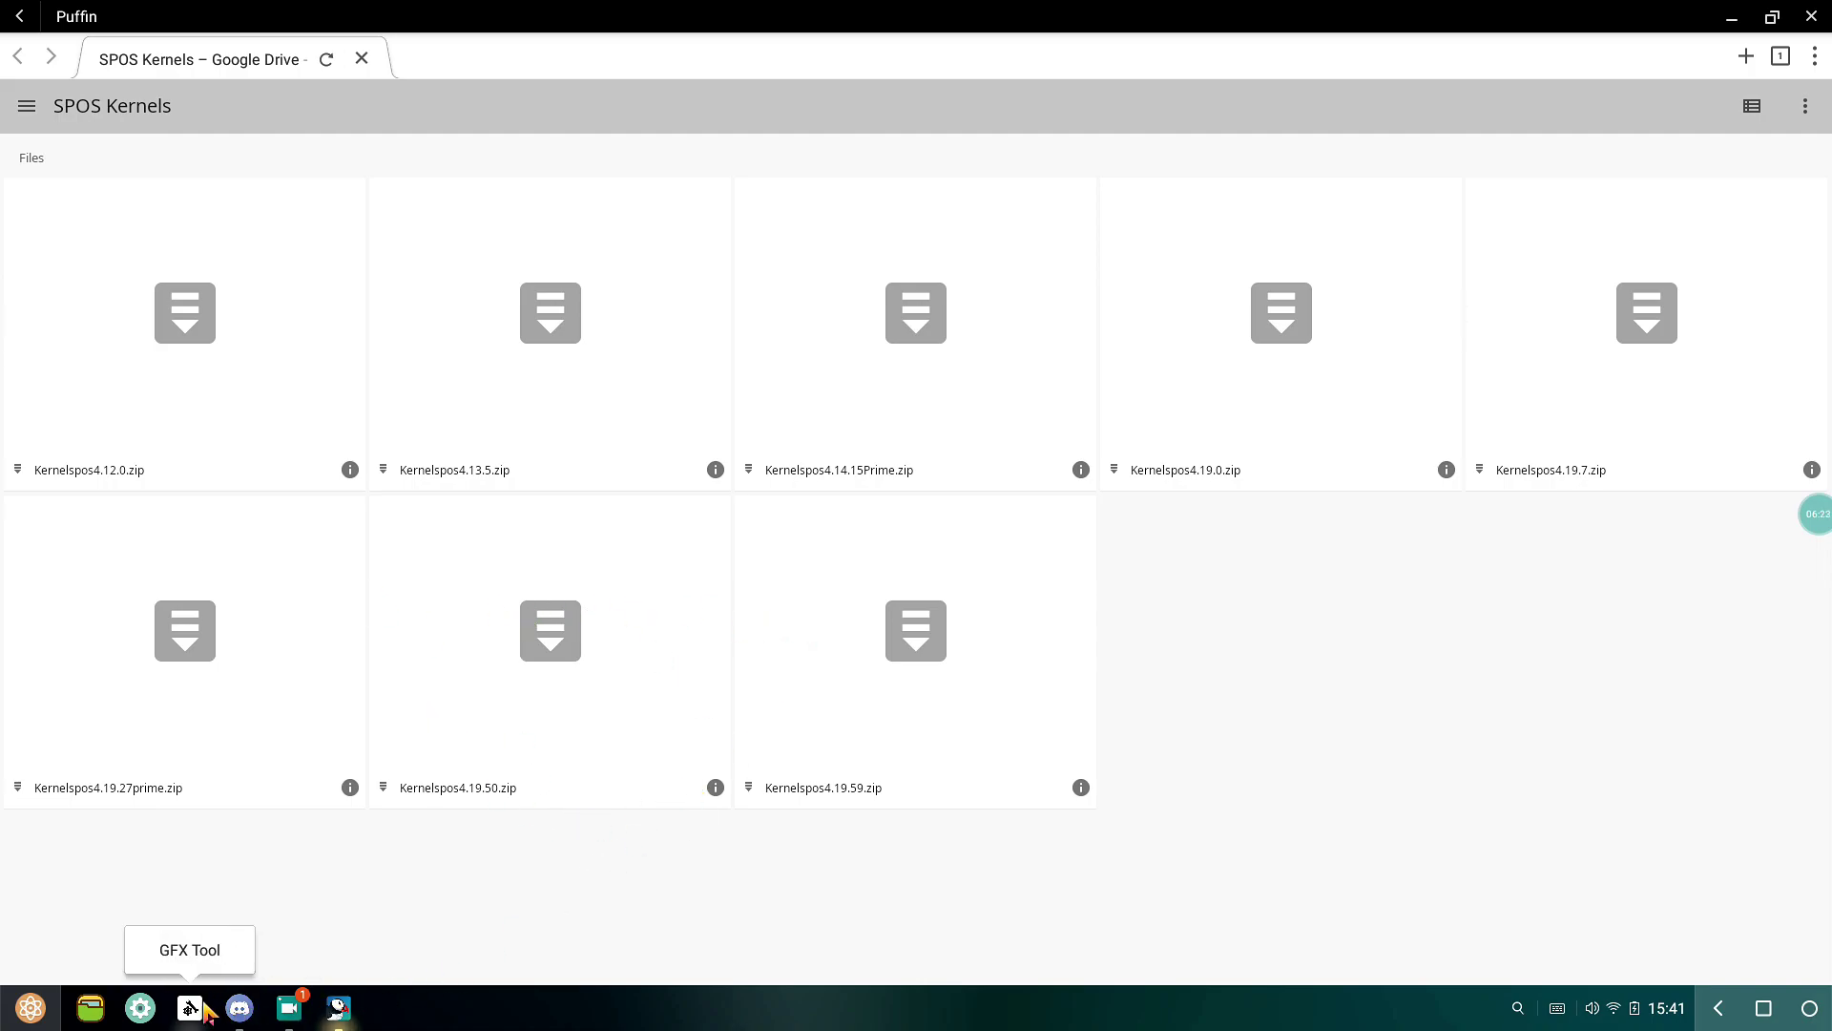
- Open Kernelspos4.14.15Prime.zip from the SPOS Kernels folder, then minimize Puffin
click(239, 1008)
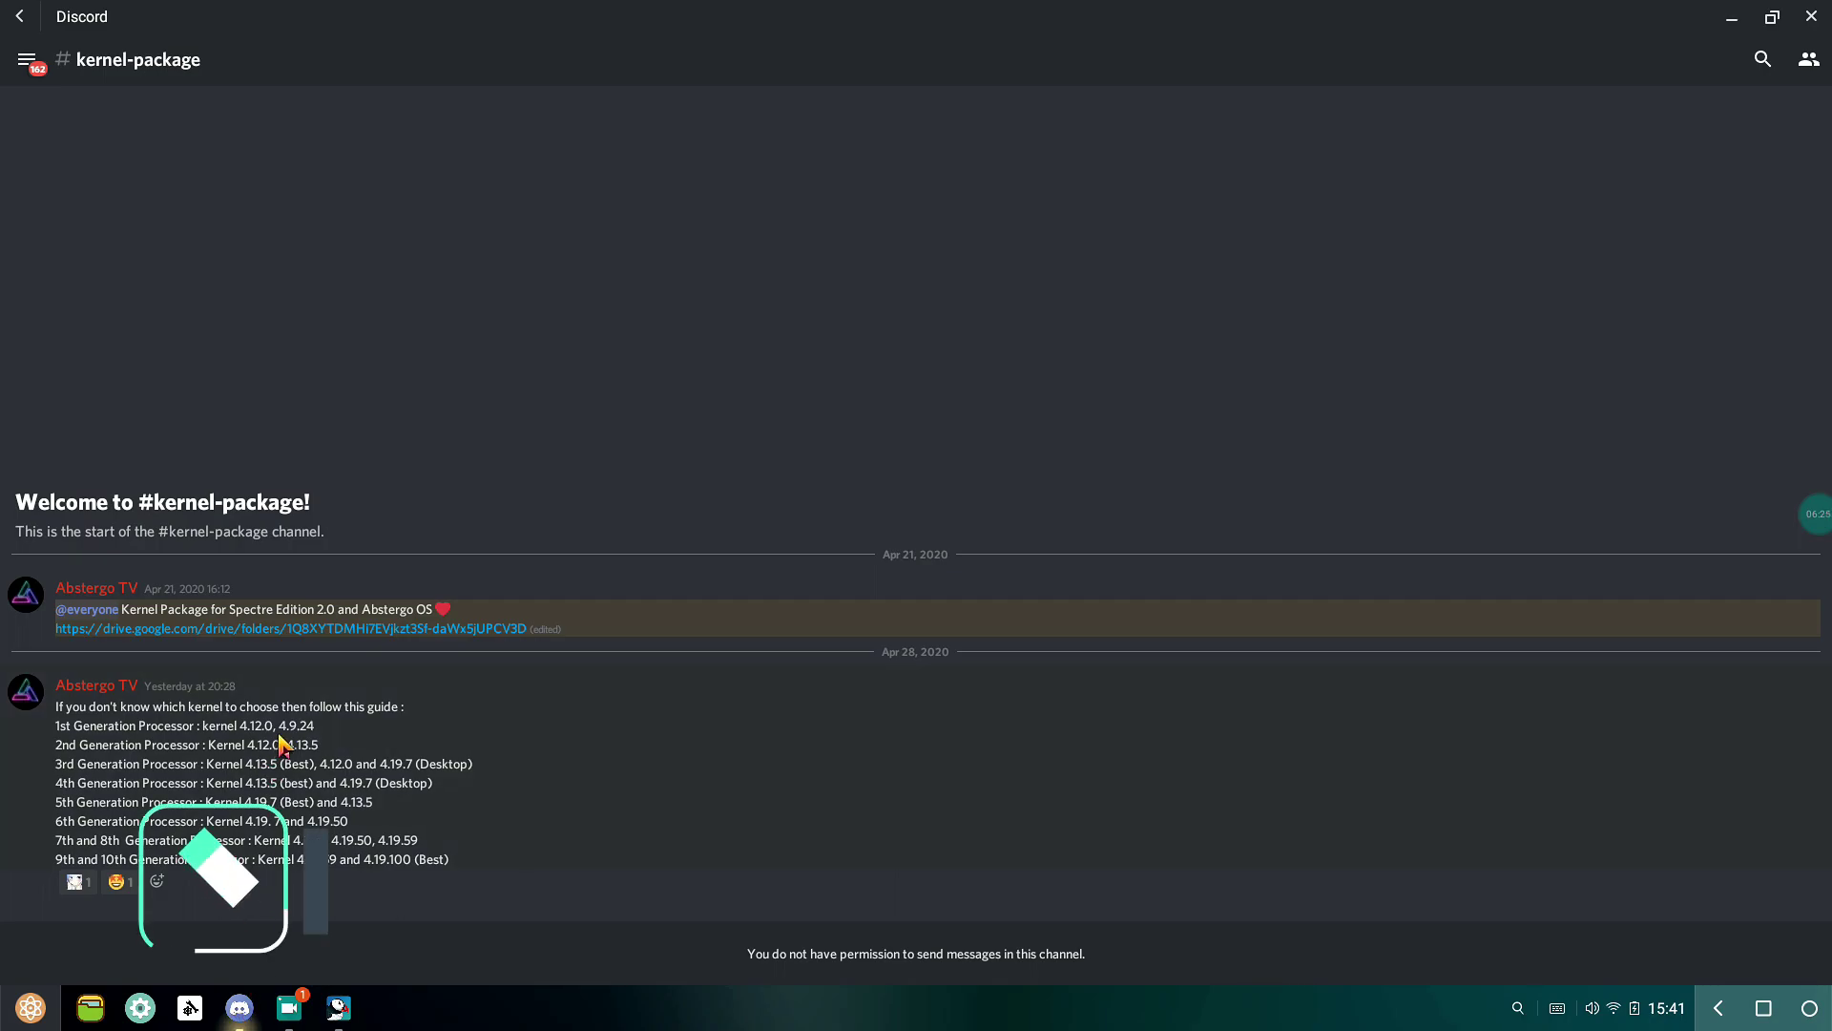
click(286, 628)
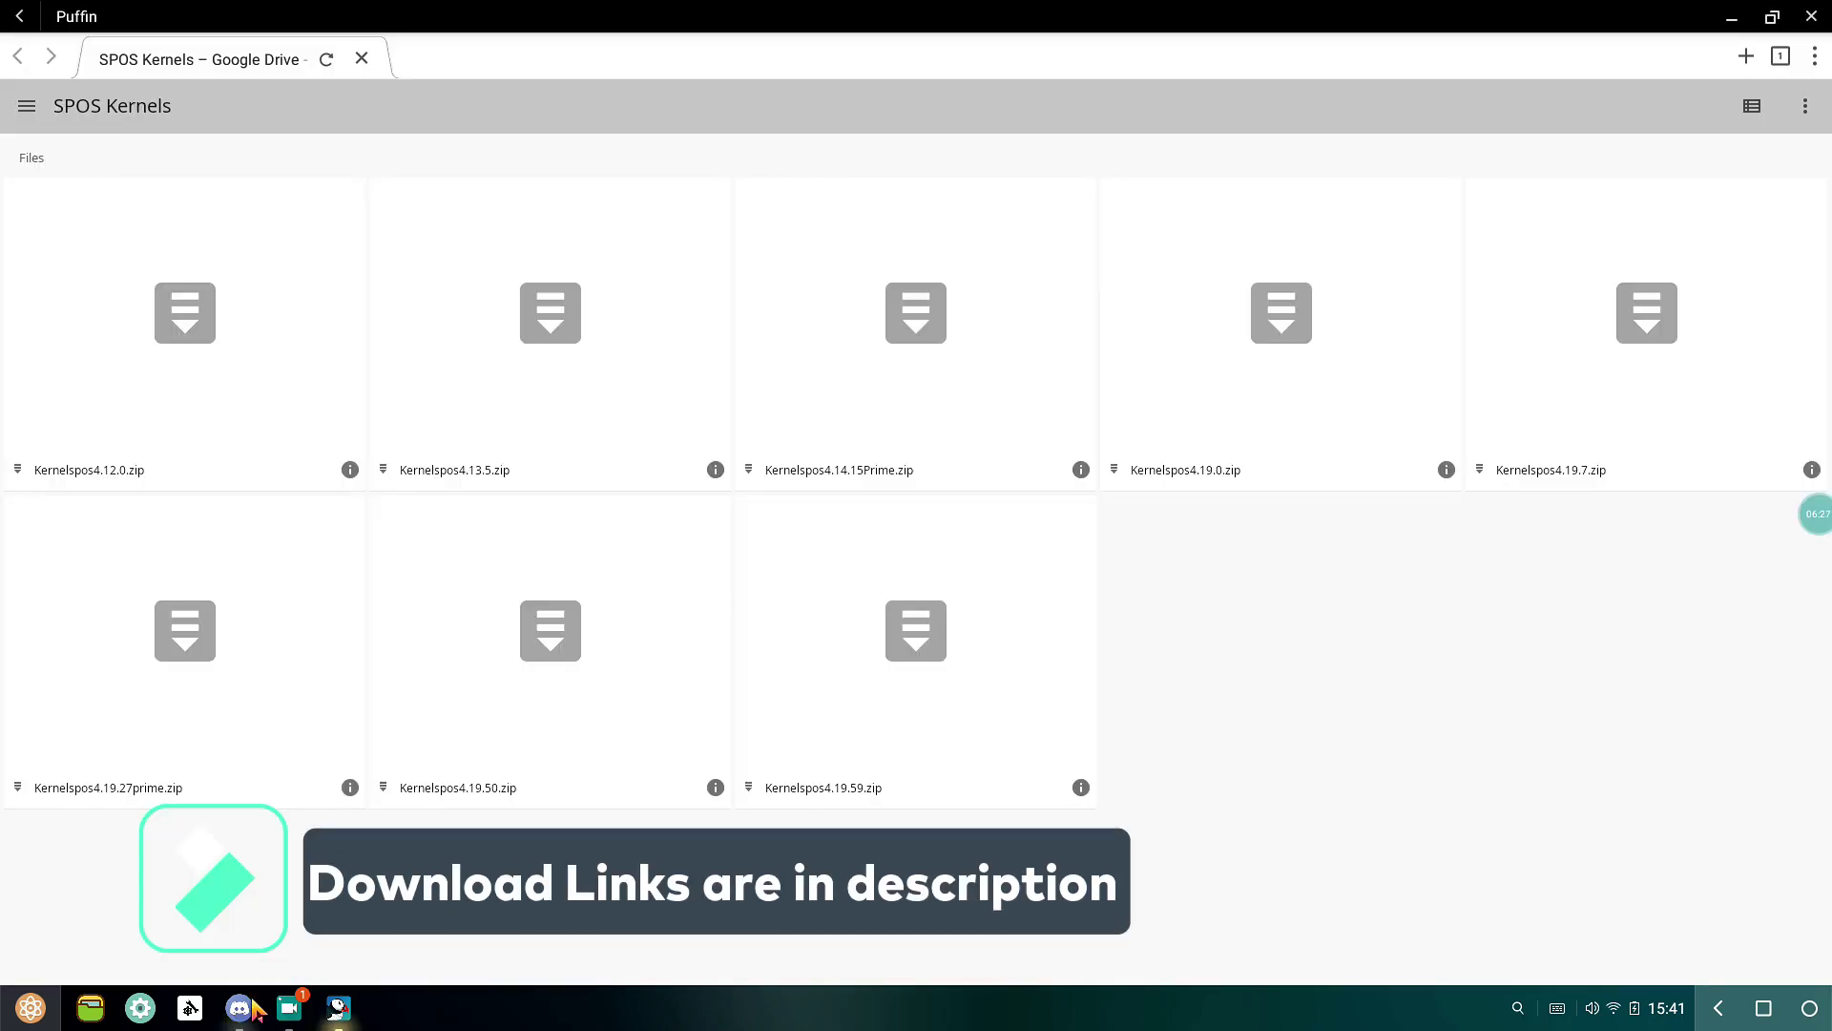
click(862, 400)
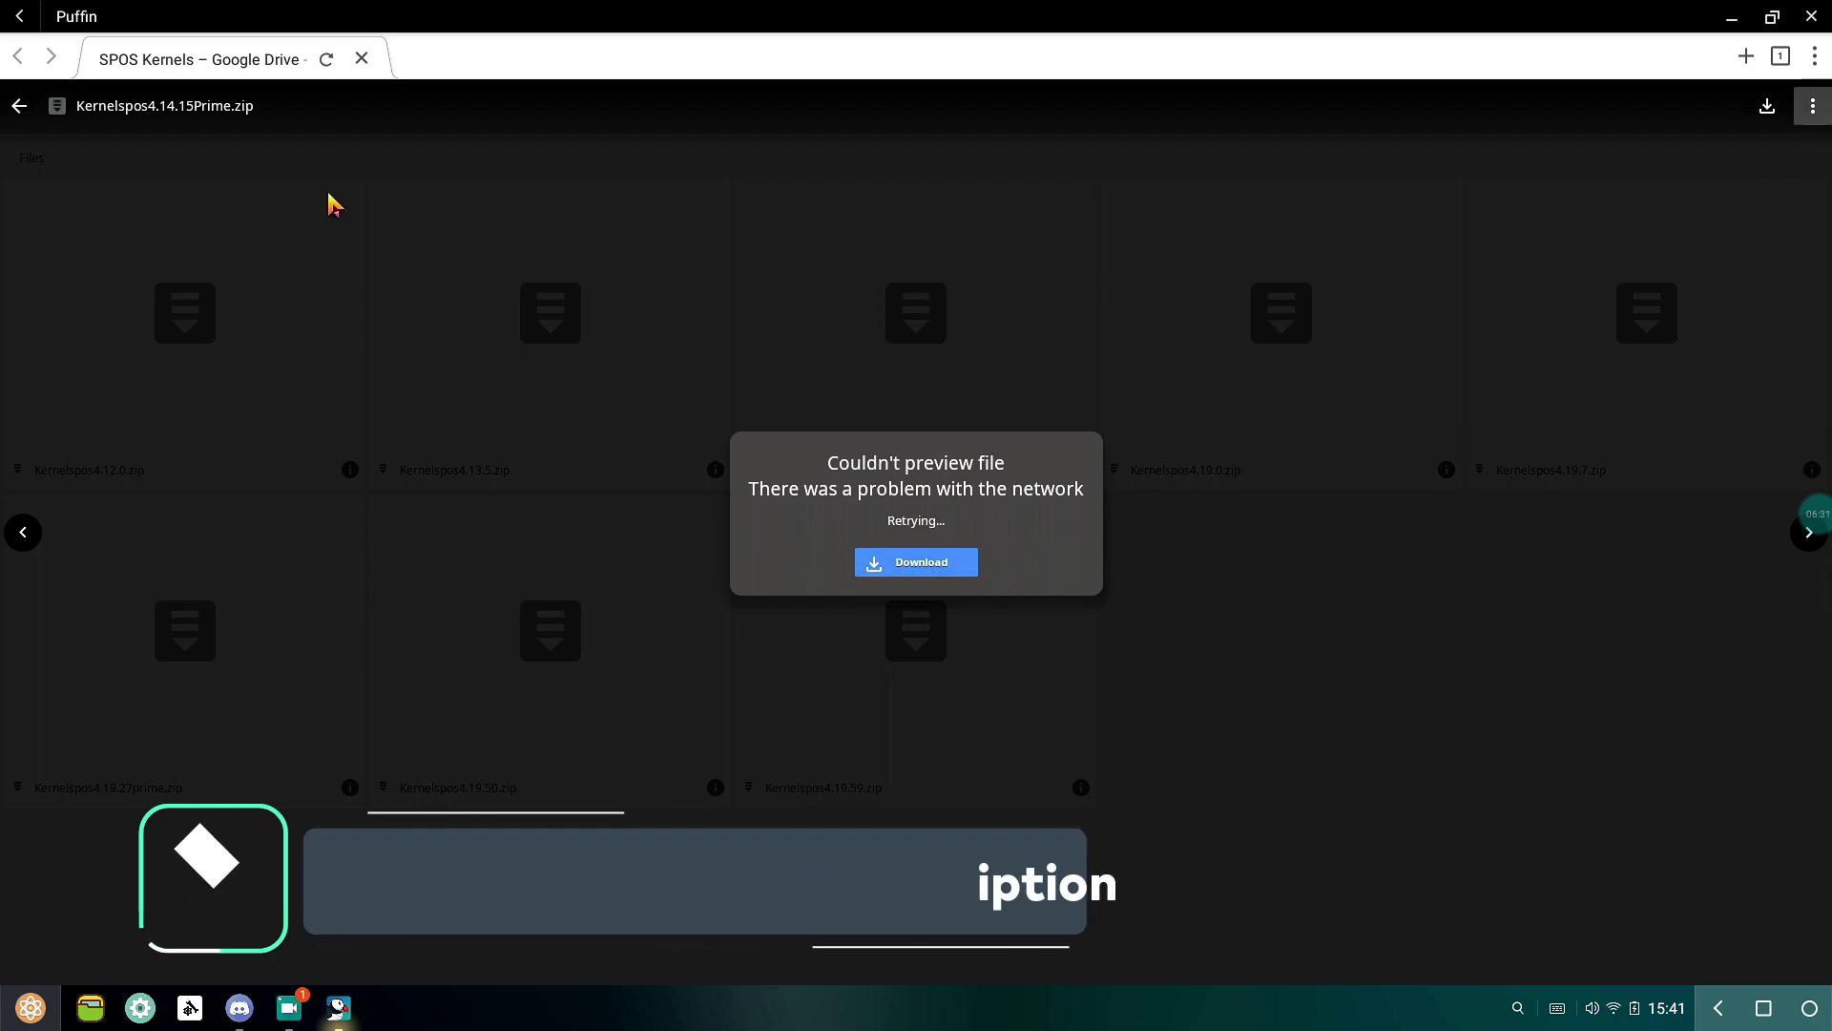
click(1725, 29)
- In CZ File Manager, open Main Storage's Documents folder and confirm it is empty
click(90, 1008)
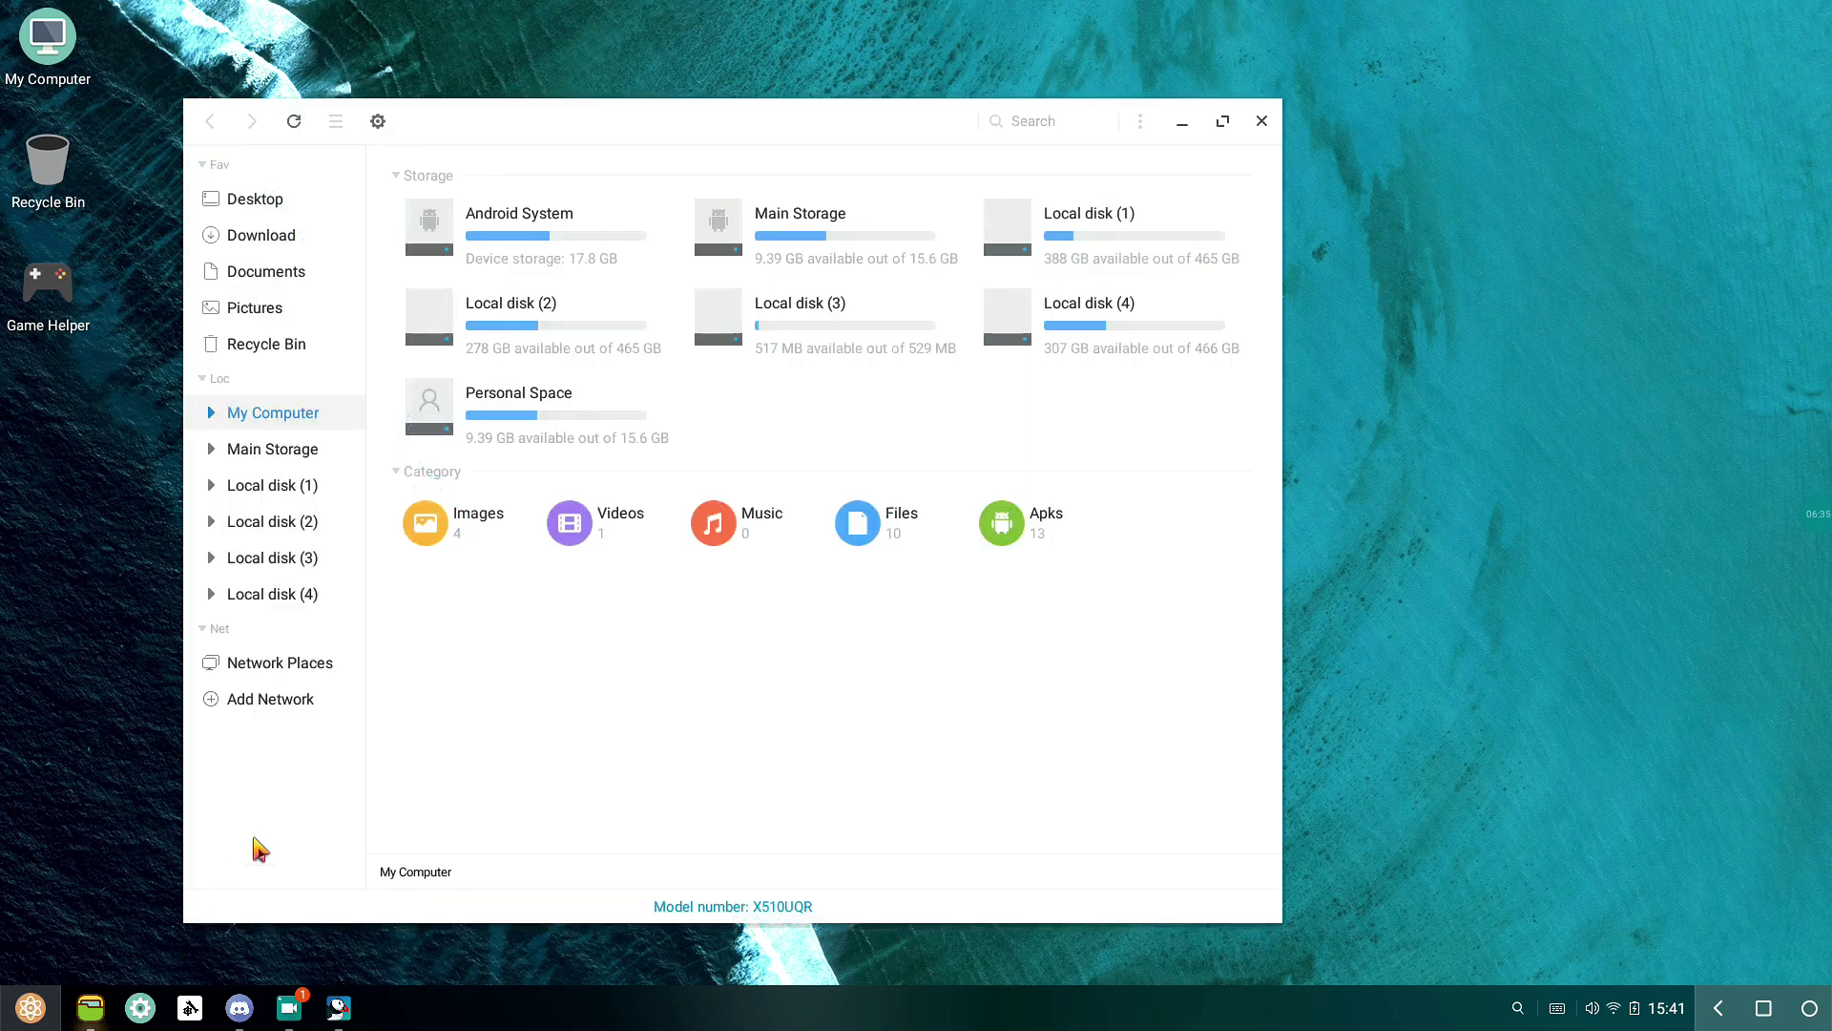
double_click(819, 274)
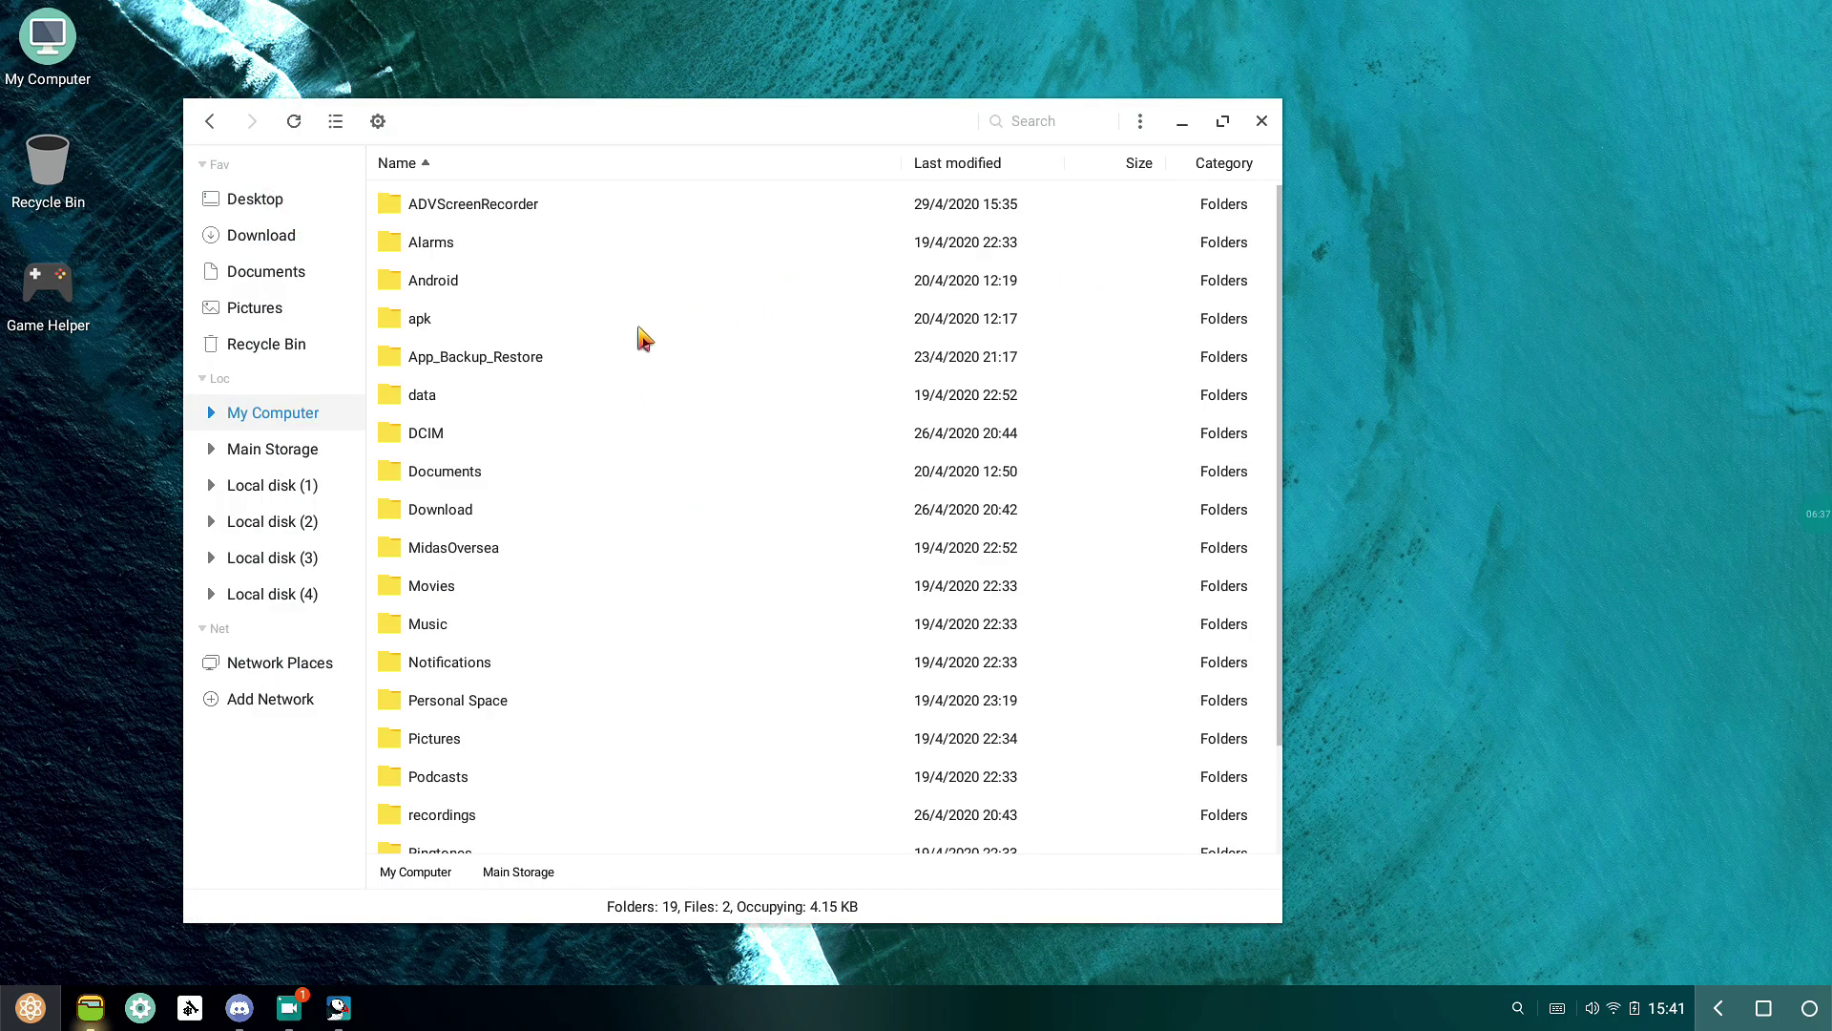
double_click(438, 474)
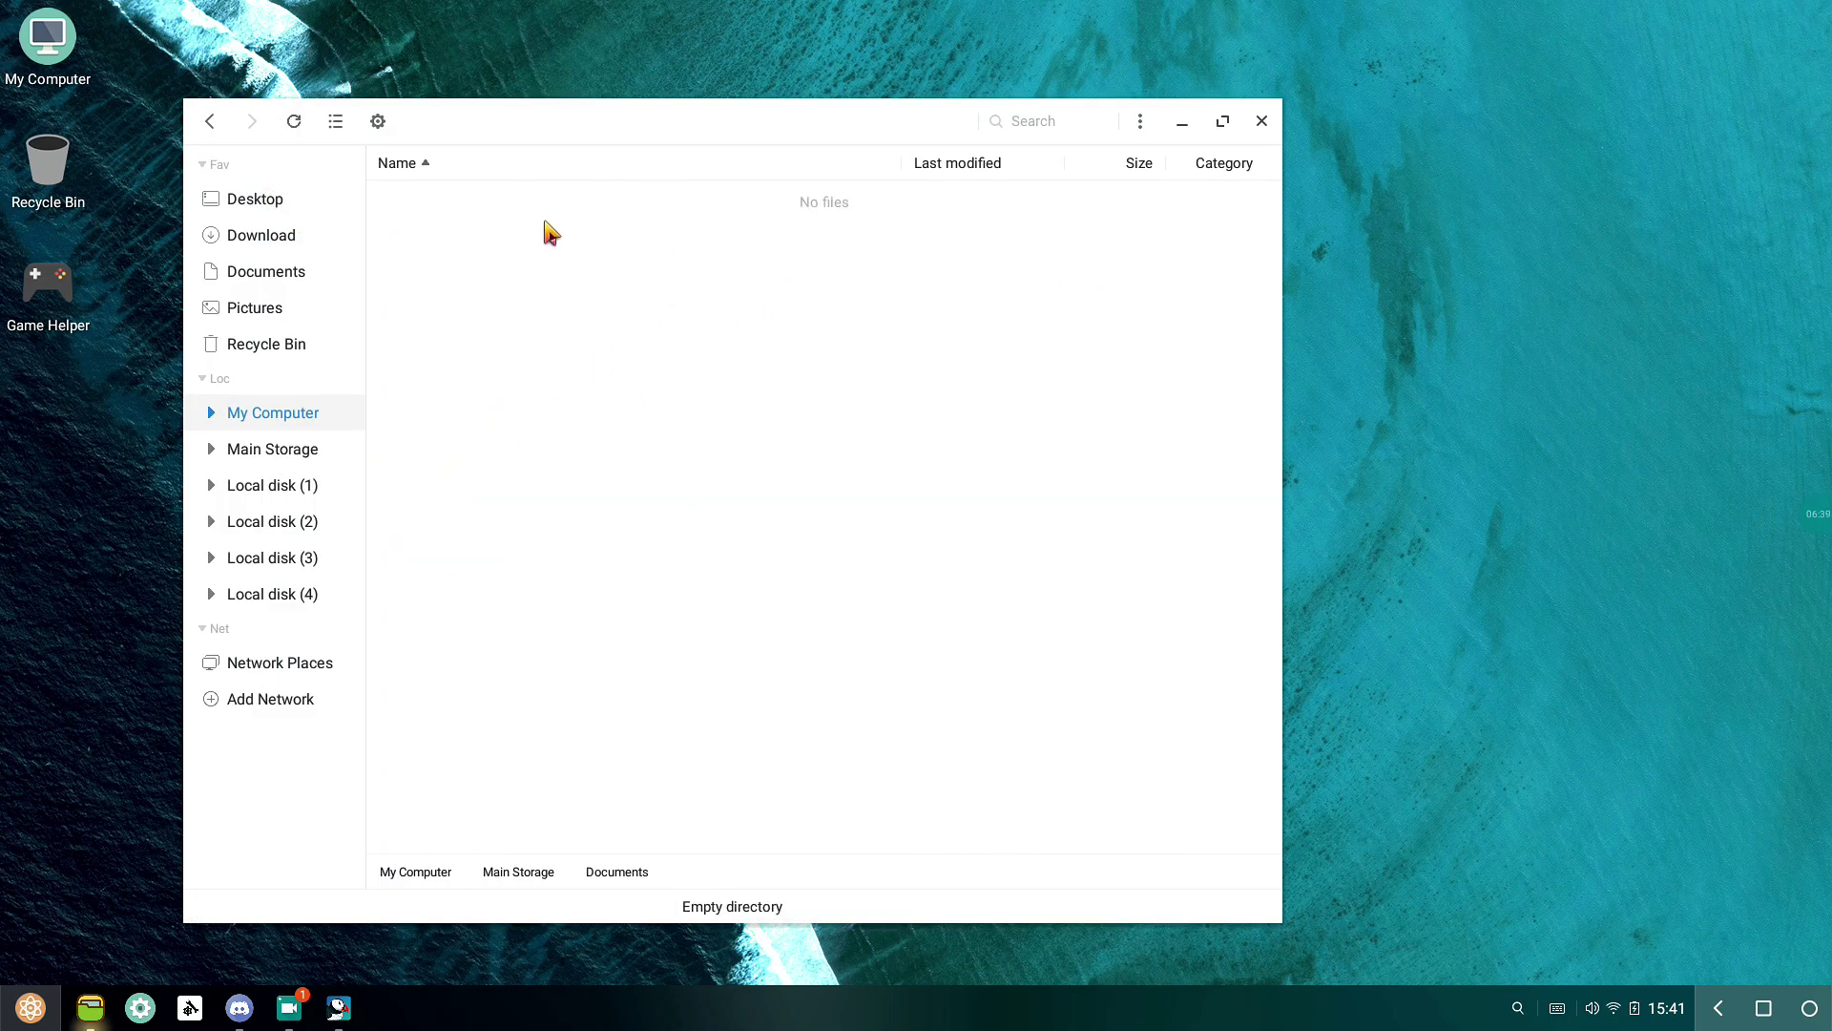
right_click(486, 259)
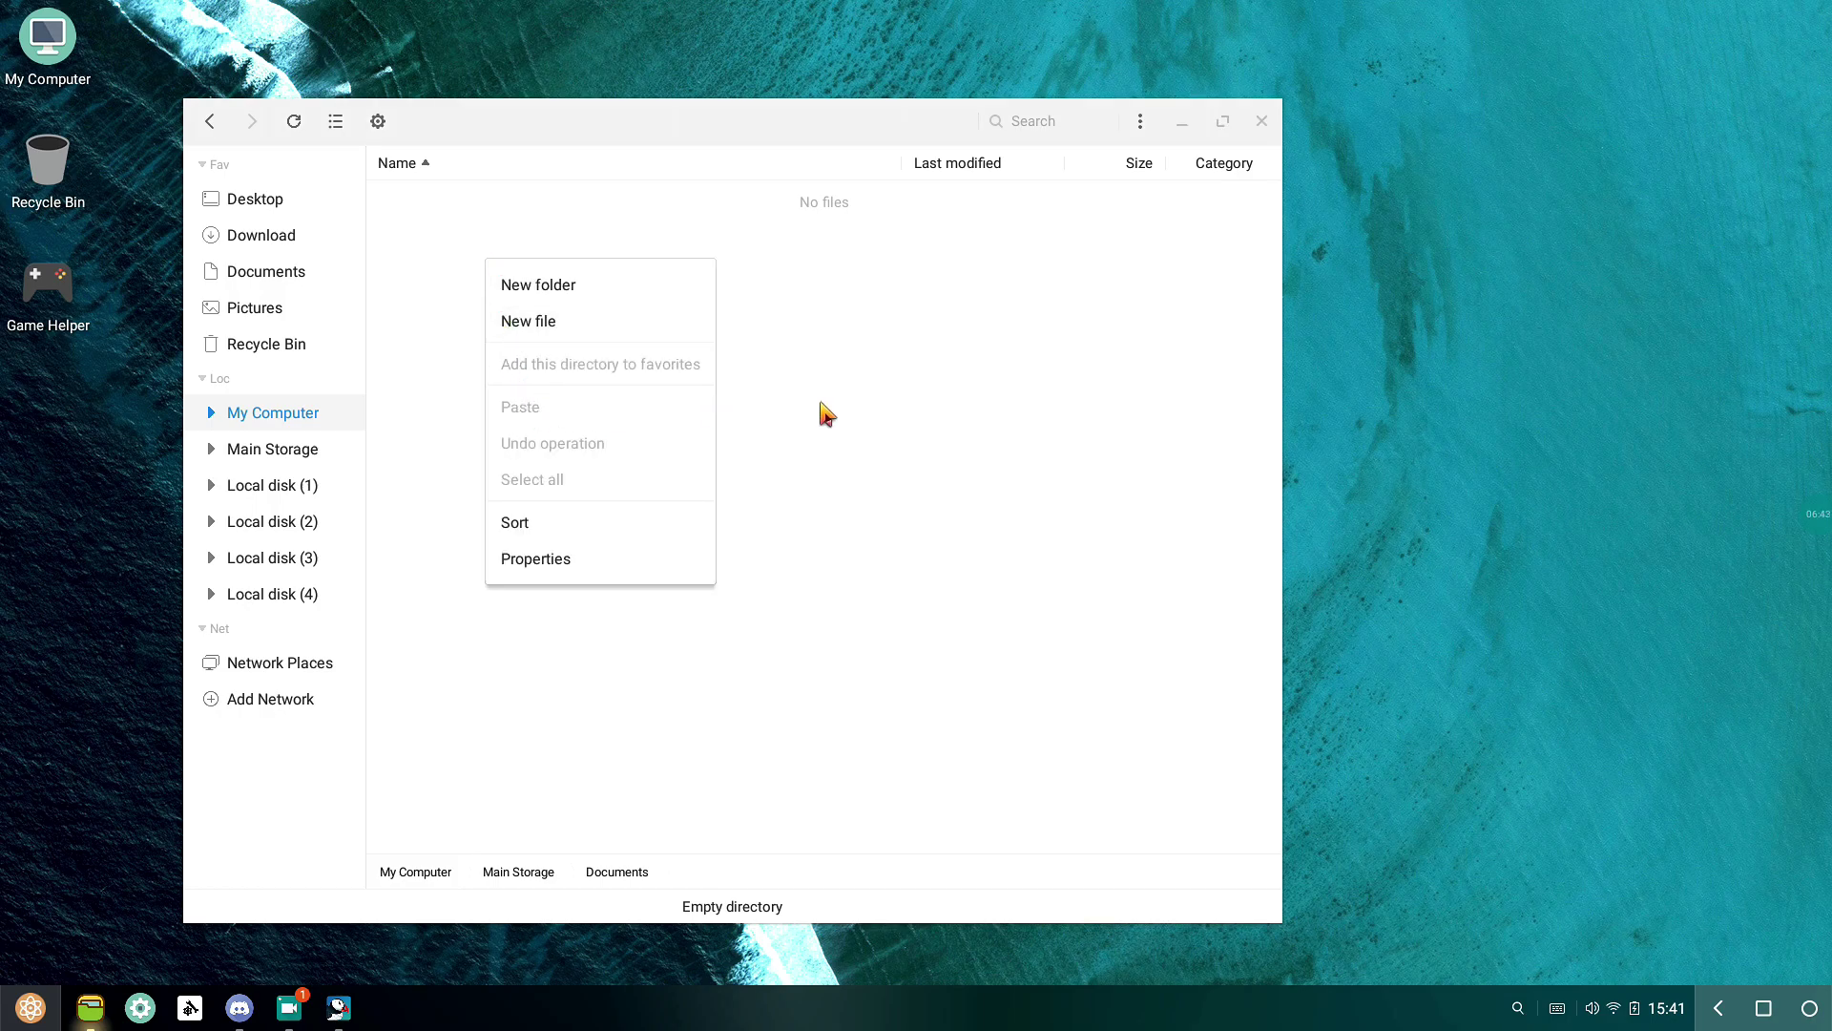
click(933, 413)
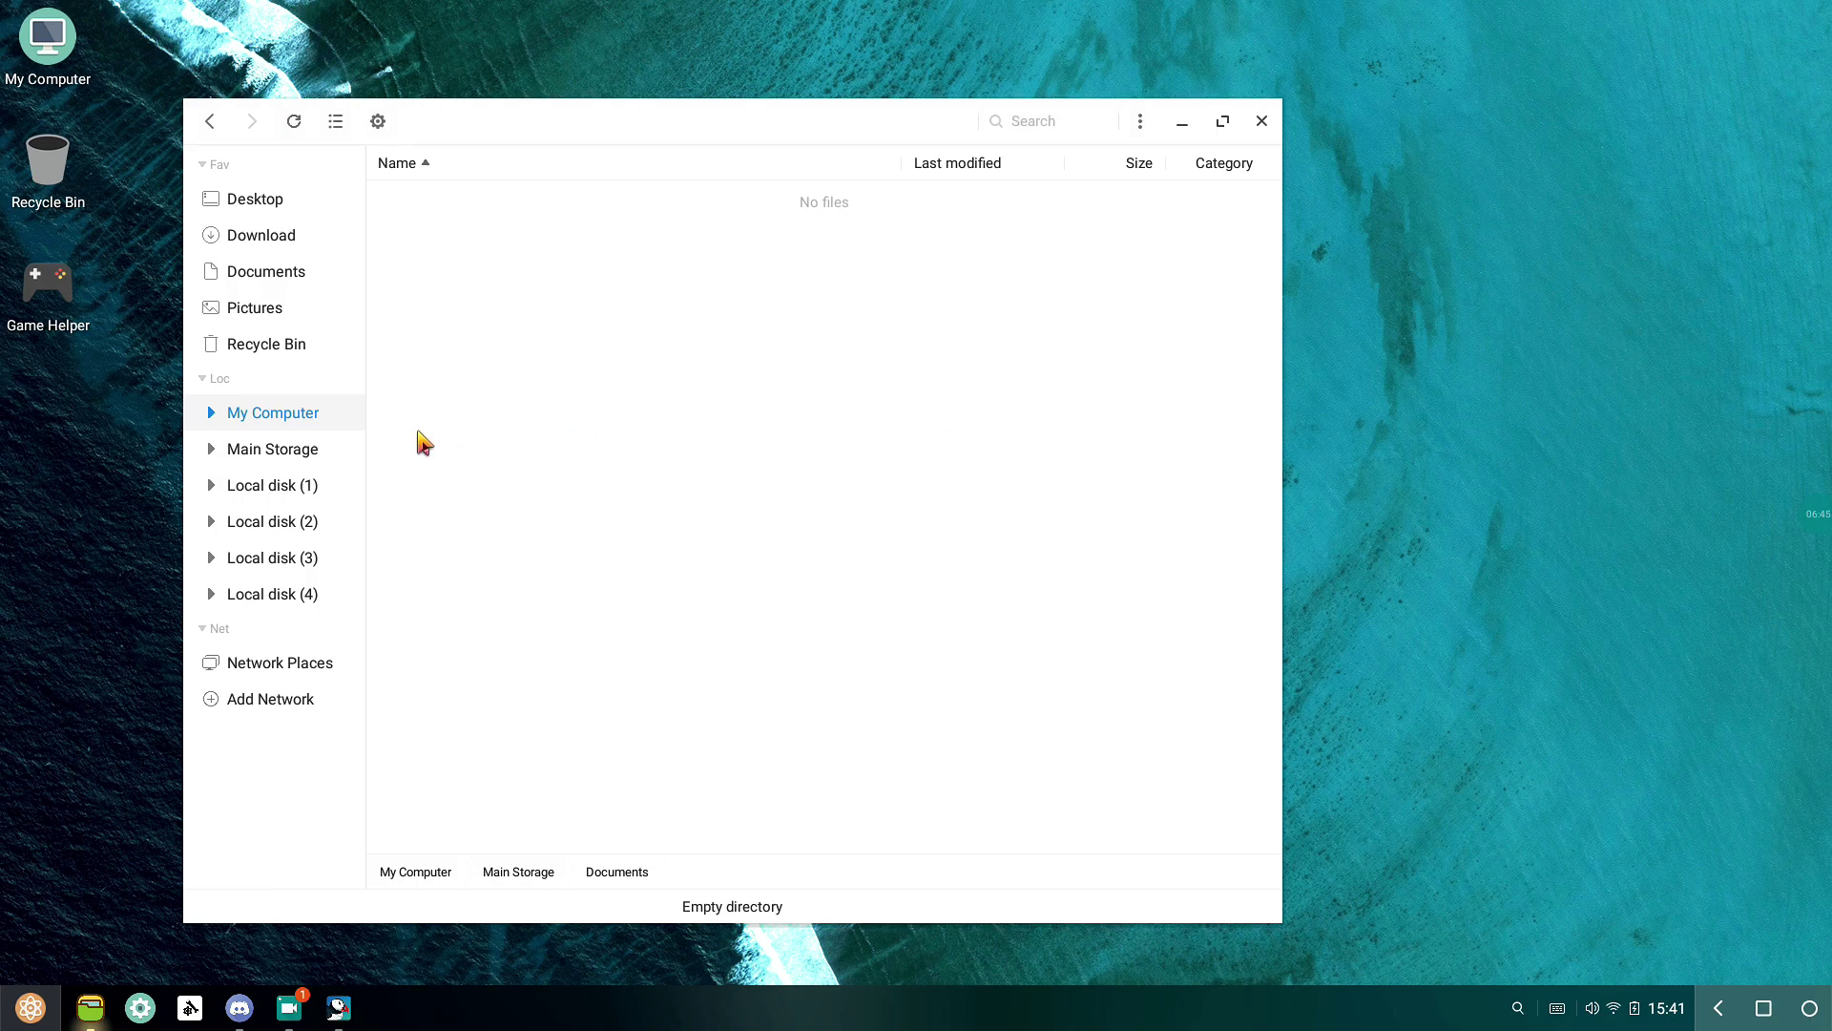
- Compare with the three files in Download, return to Documents, and close the file manager
click(281, 230)
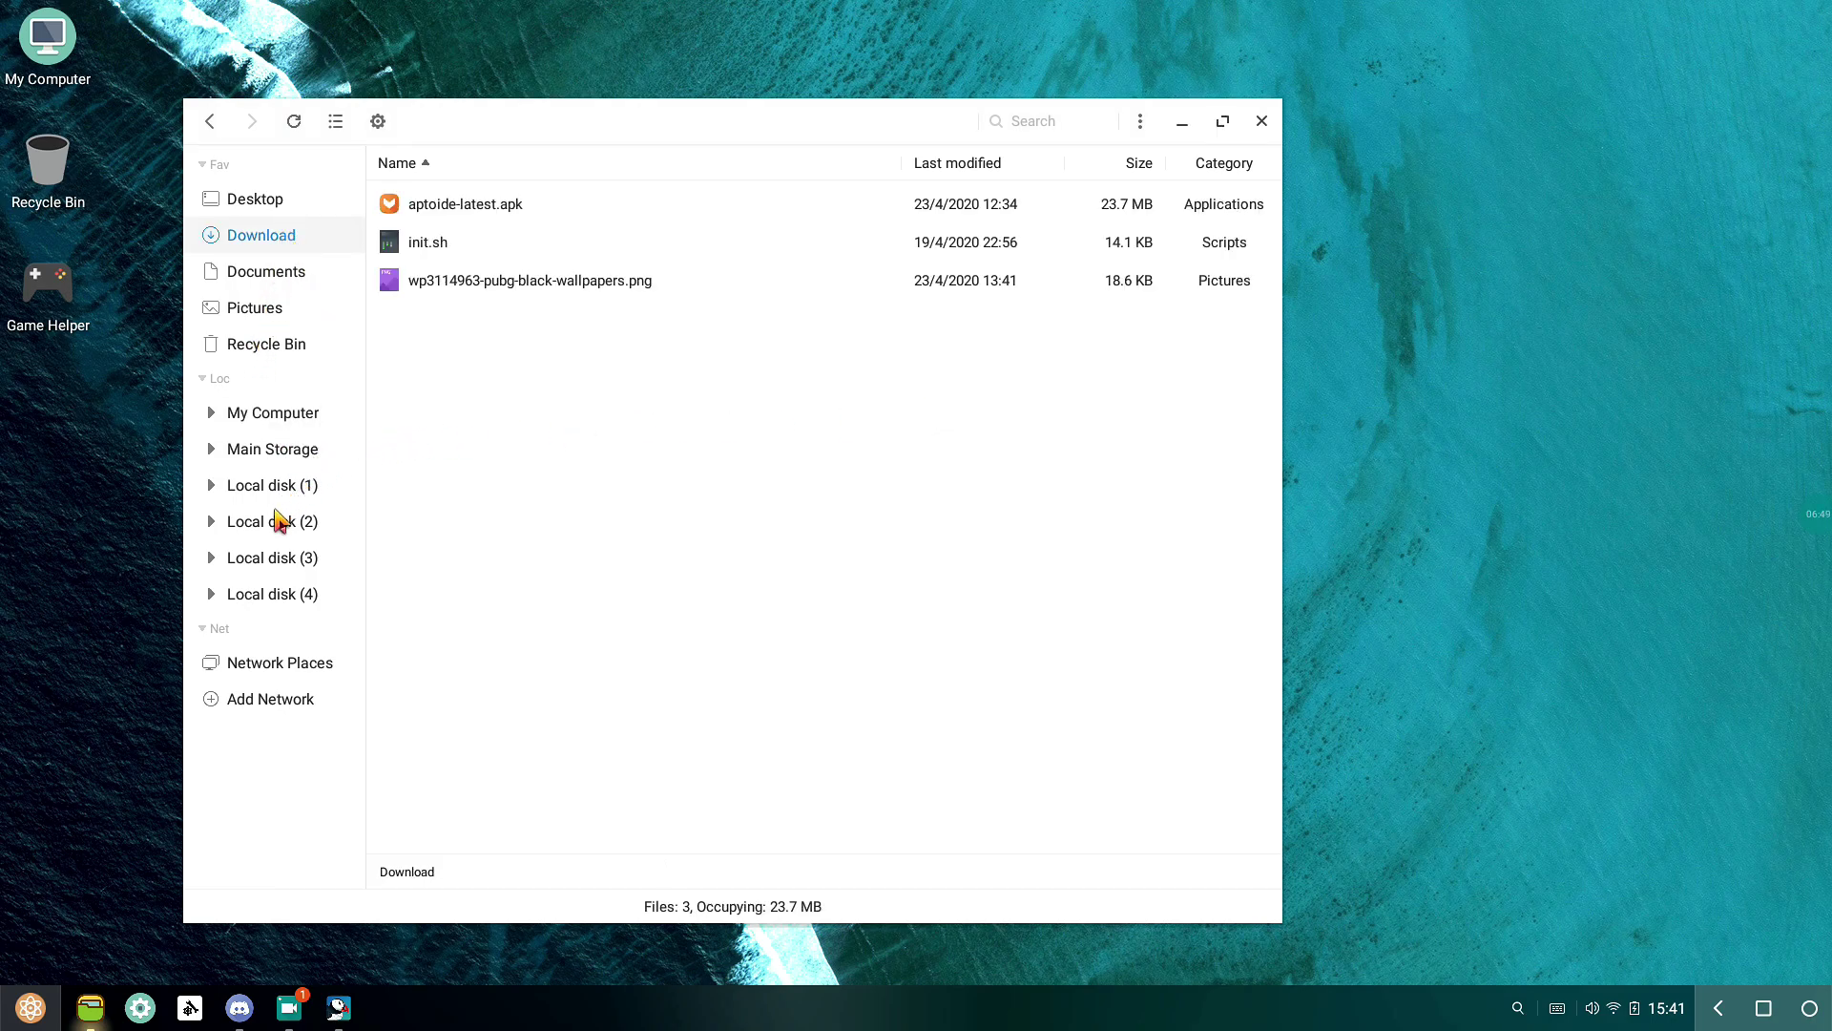
click(289, 272)
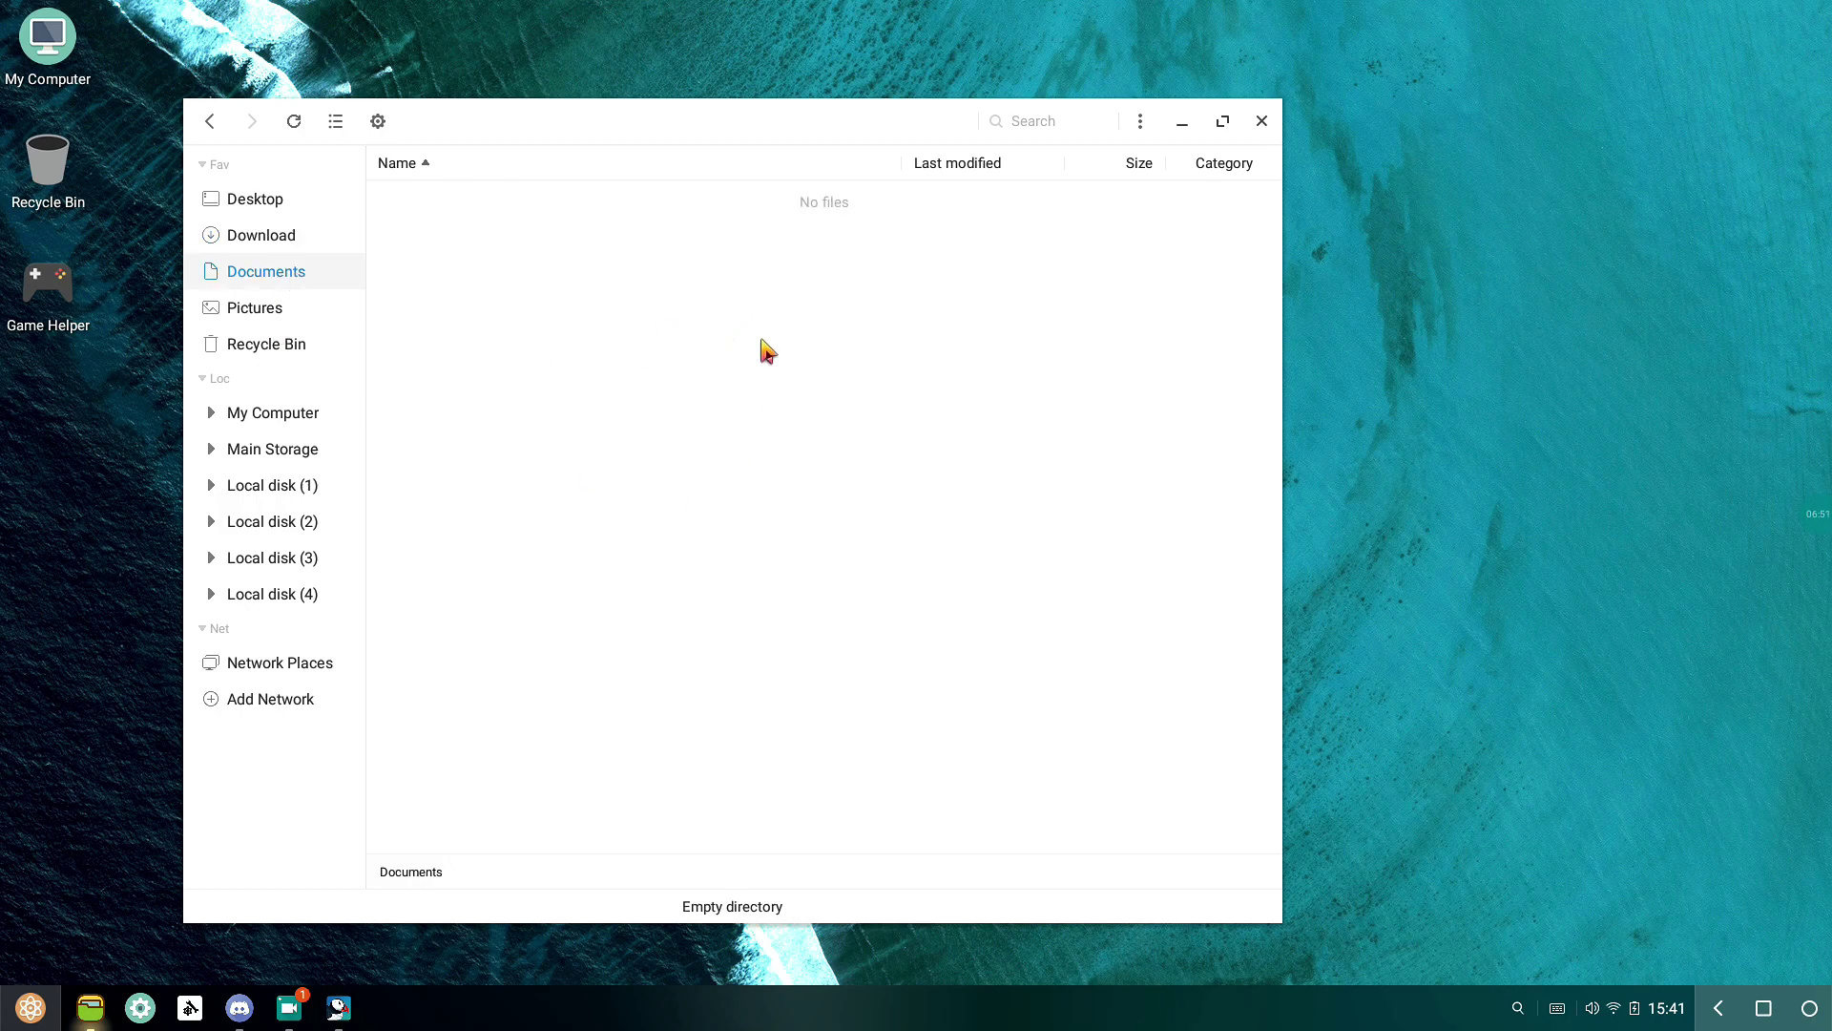
click(1259, 121)
click(29, 1008)
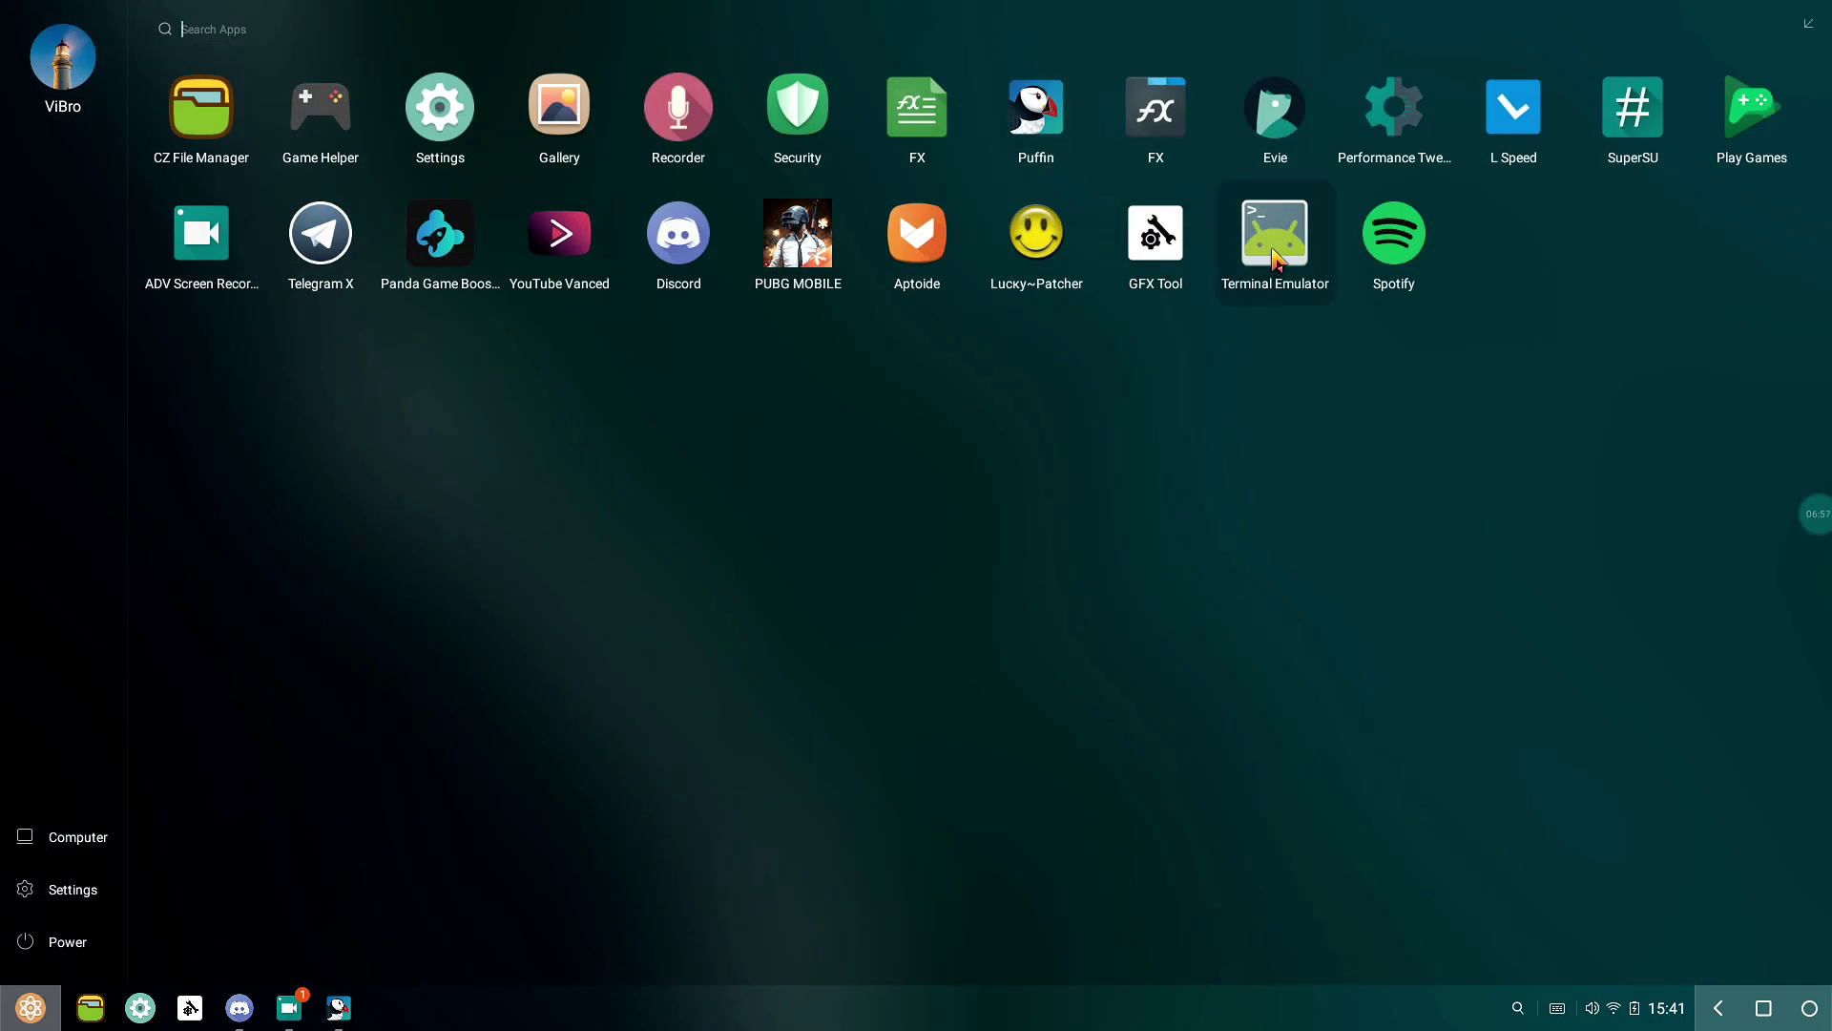
- Run the Spectre script with sos, choose option 8 (Upgrade/Downgrade Kernel), then close the terminal
click(1275, 258)
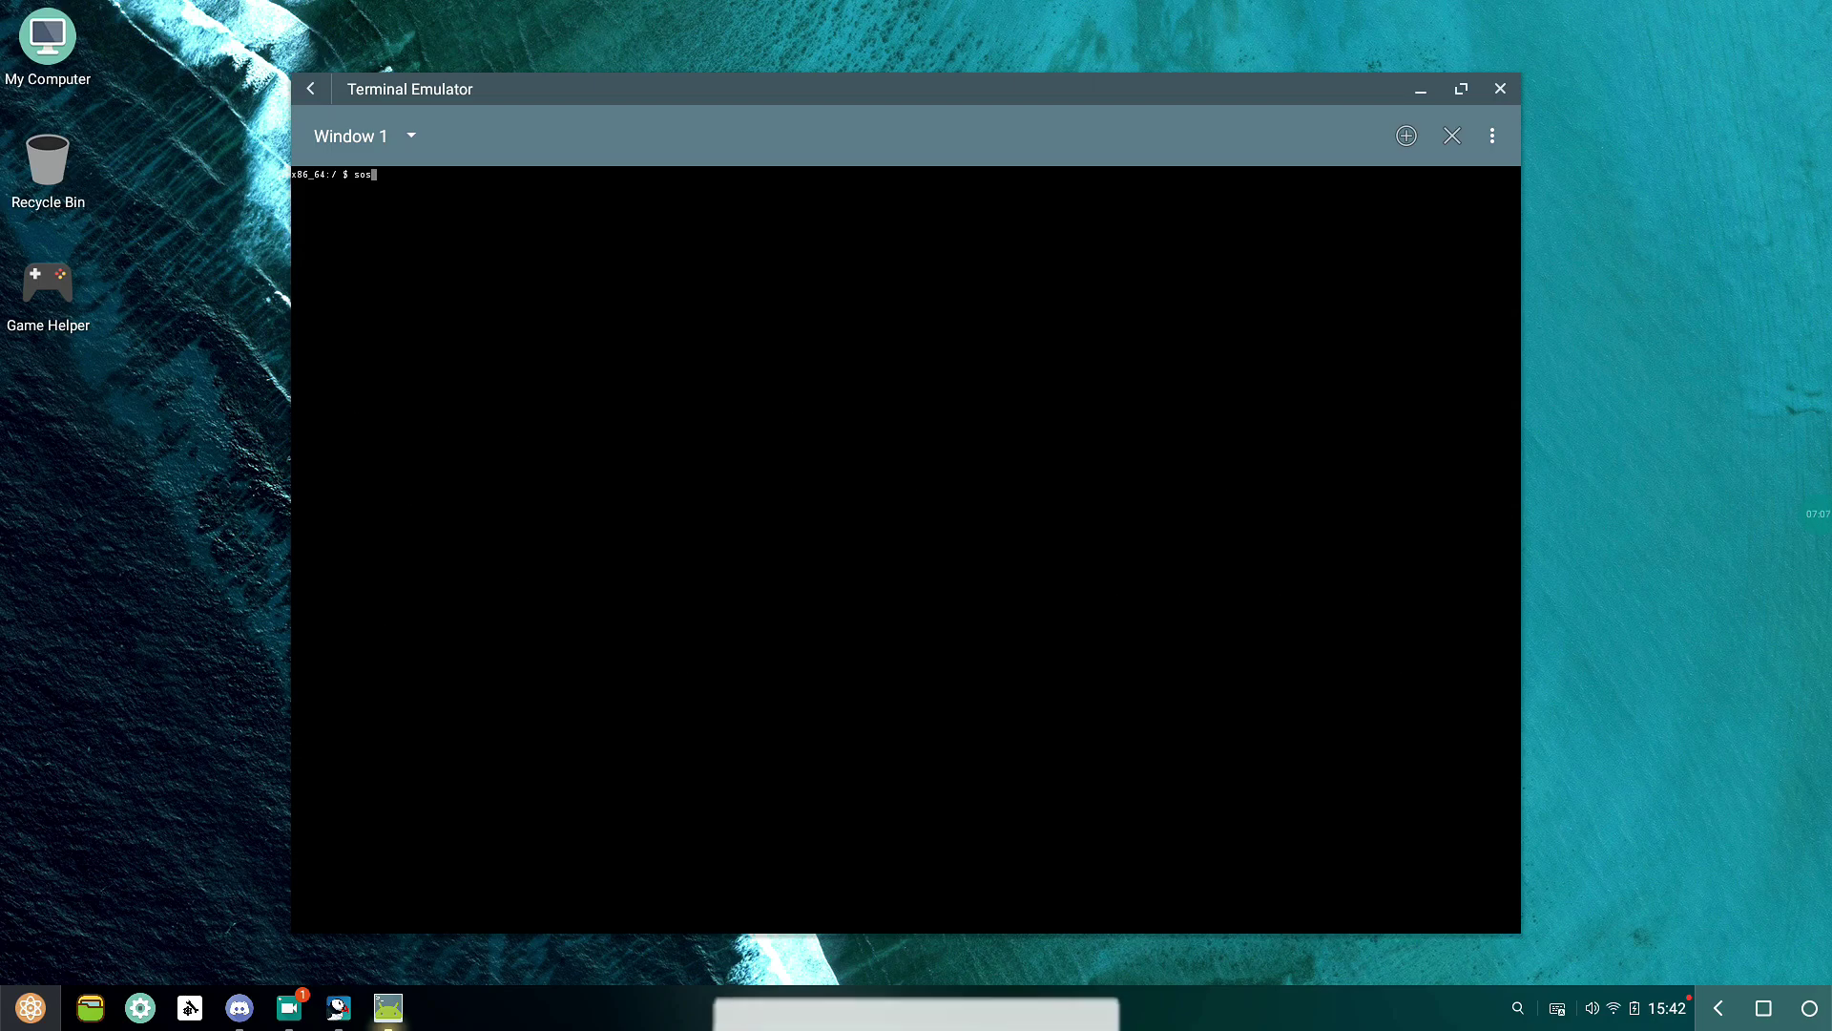
key(Return)
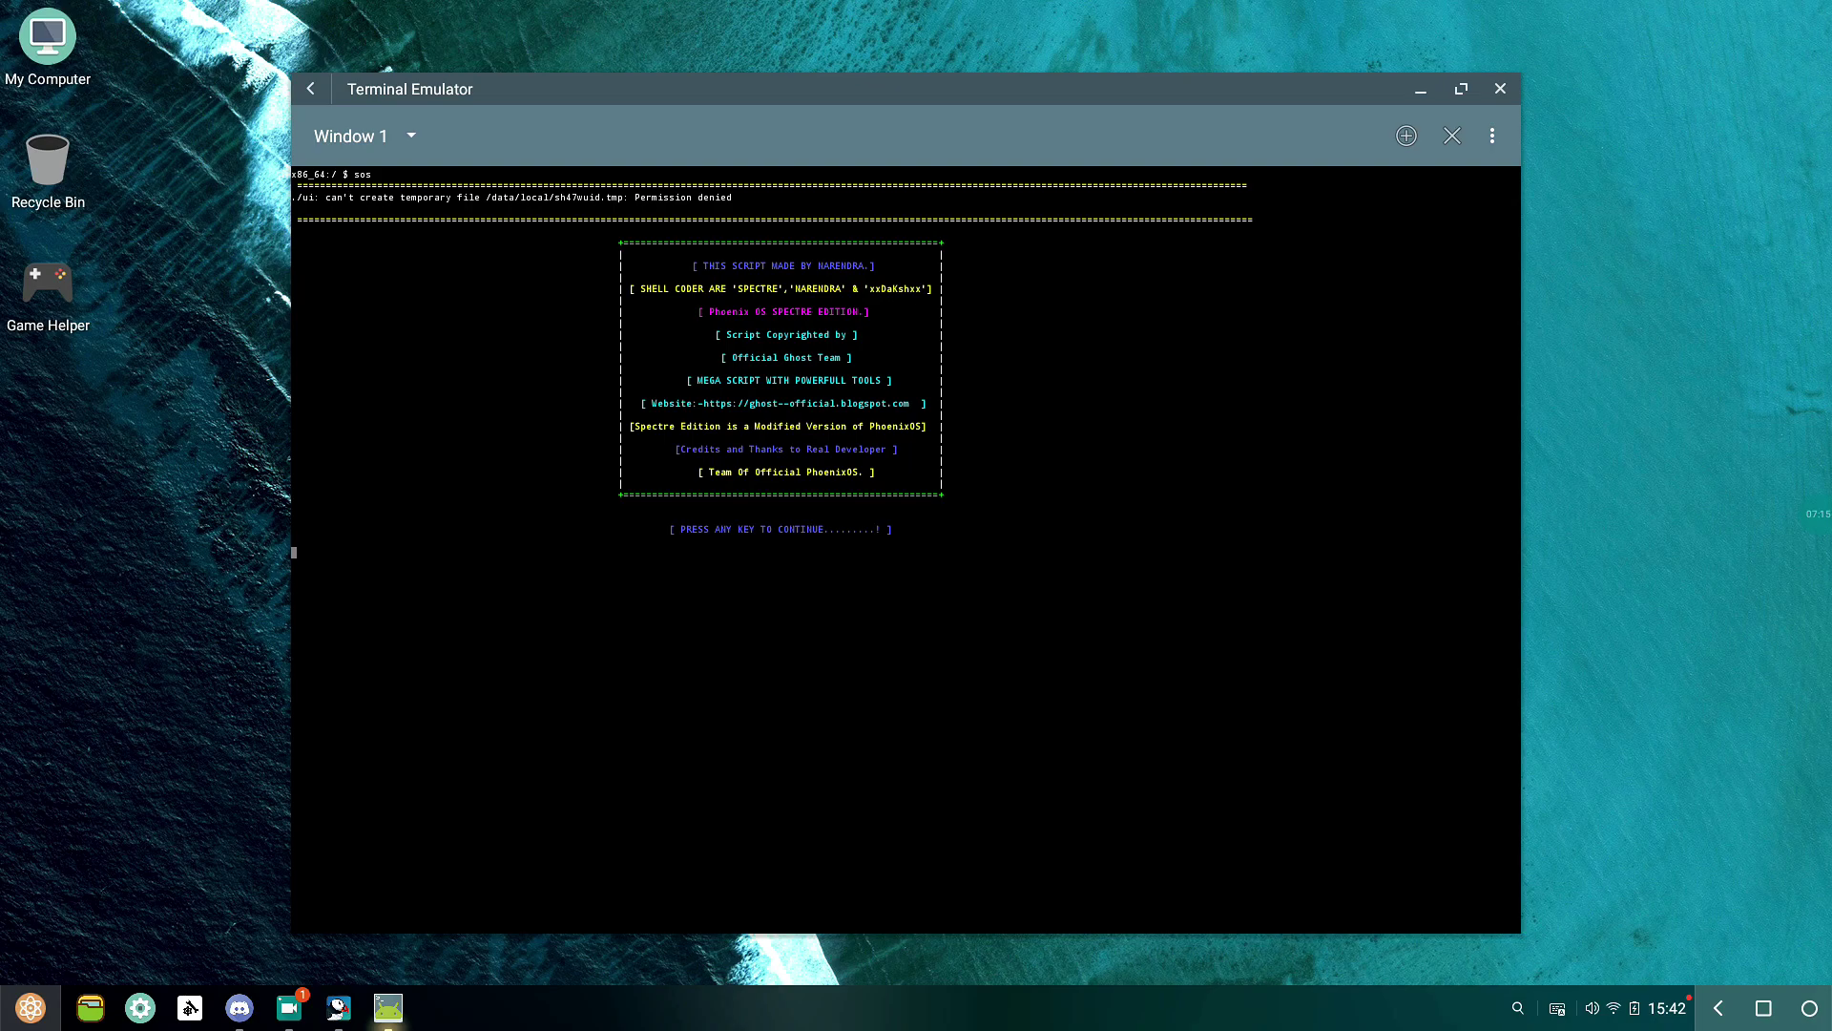
key(Return)
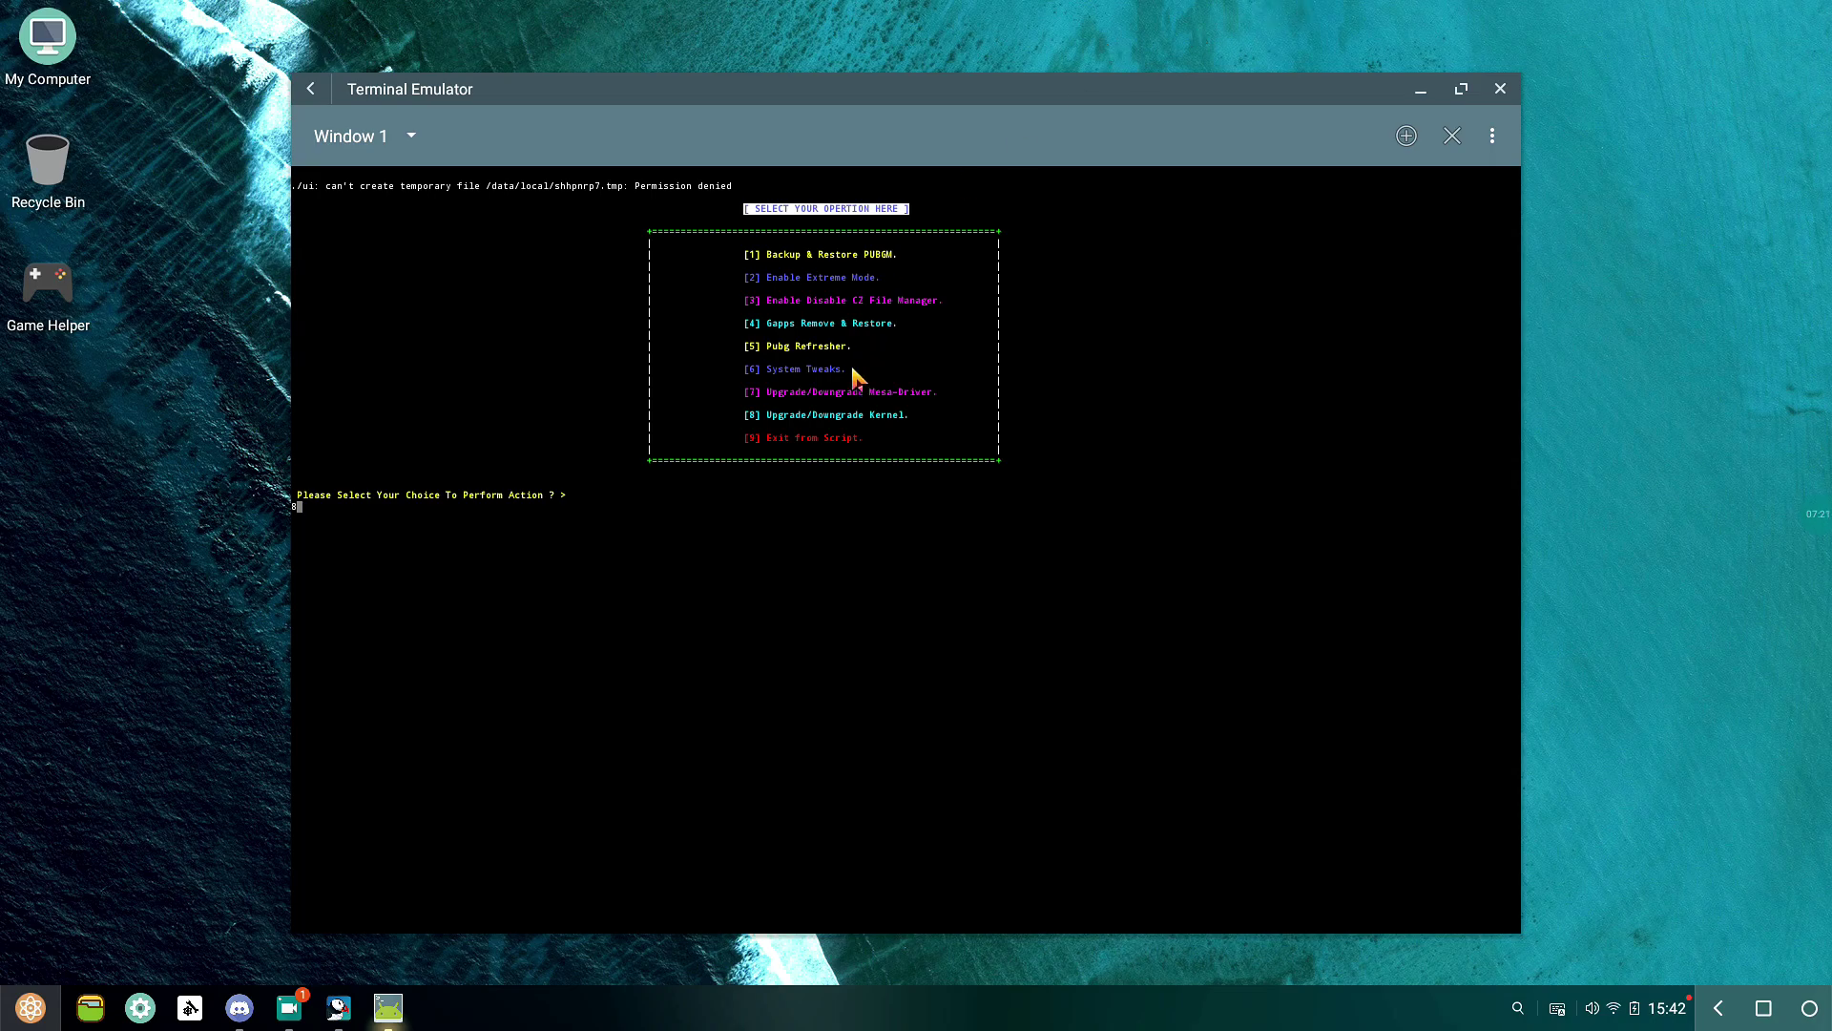
text(8)
key(Return)
key(Return)
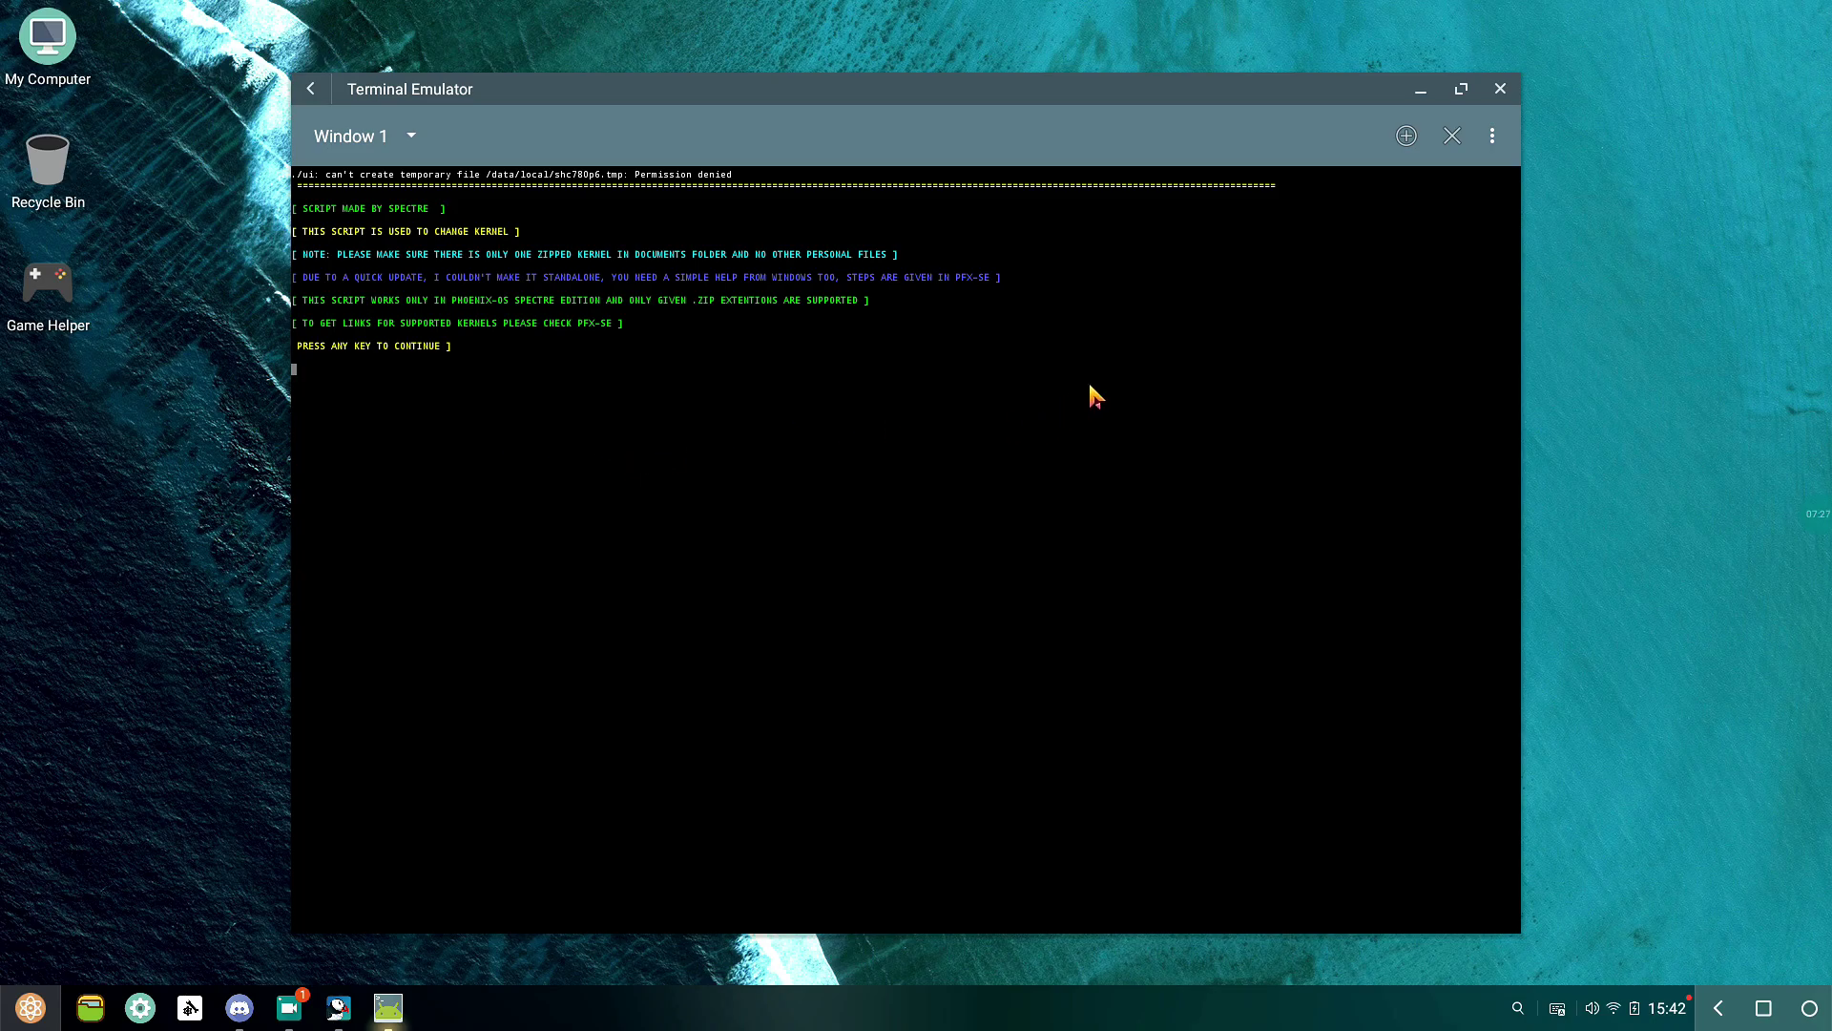
click(1502, 90)
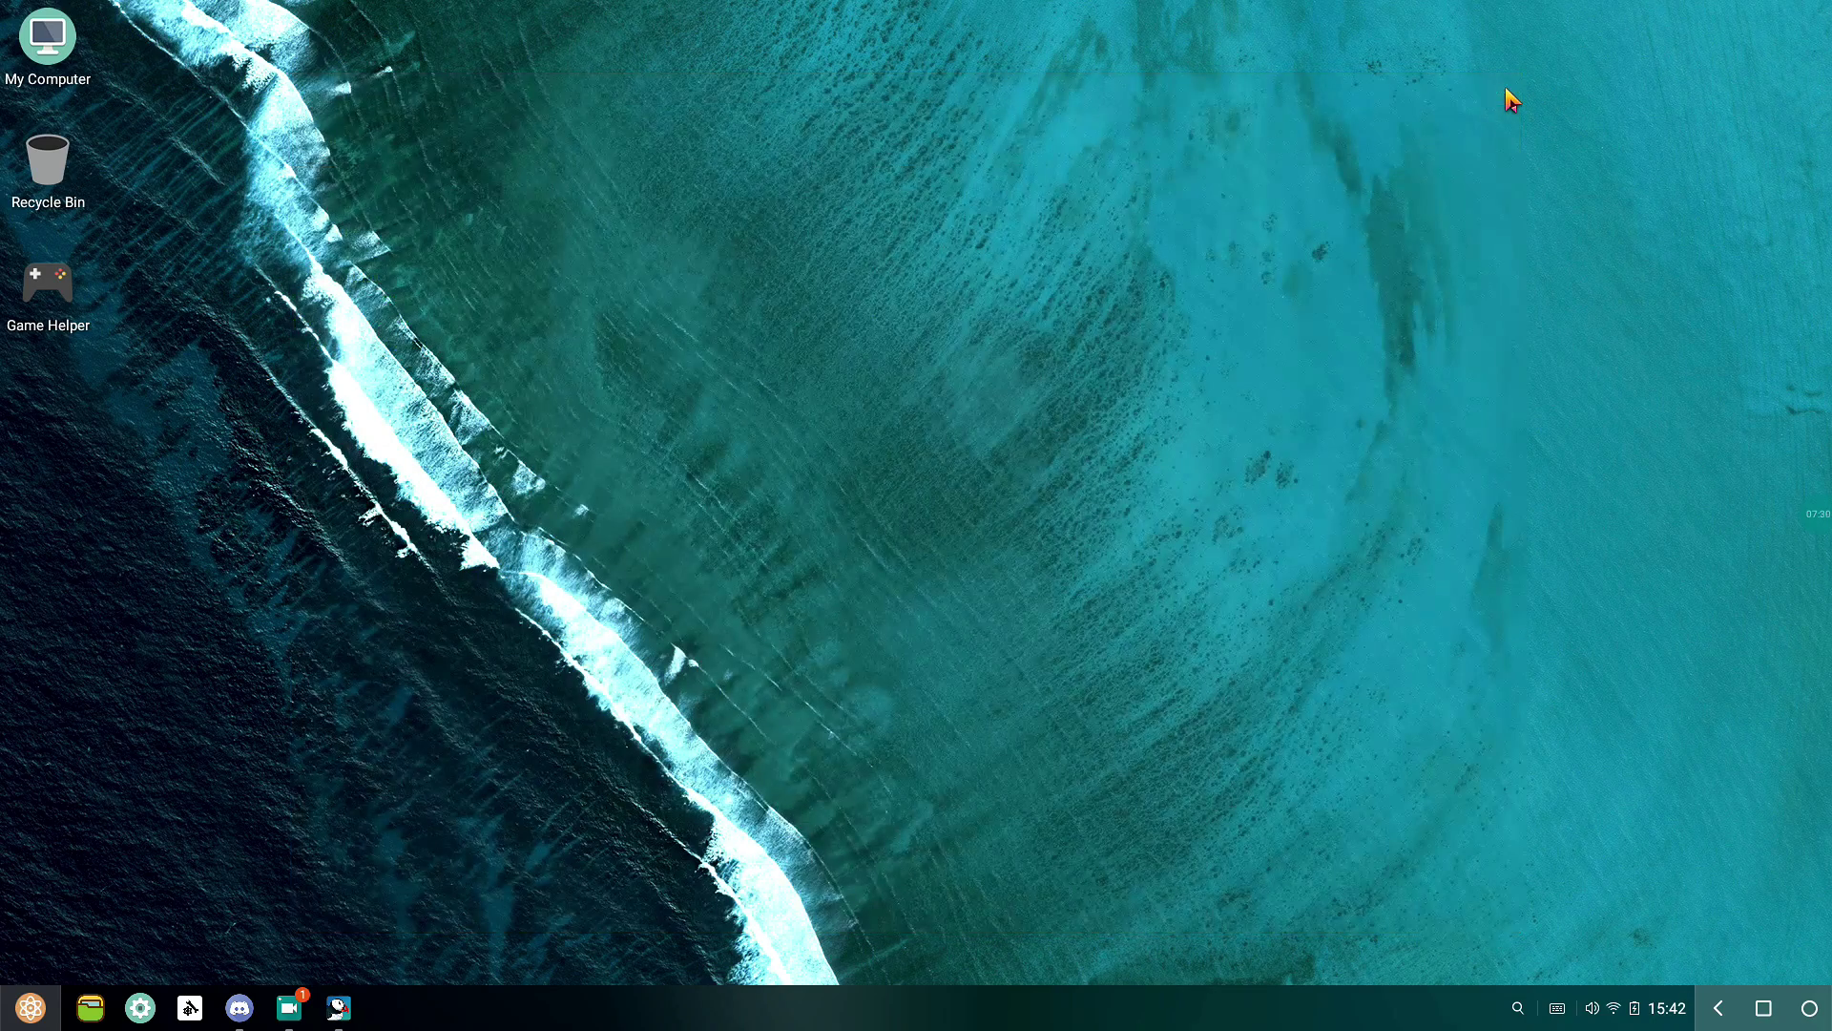
- Open About tablet in Settings and check the Wi-Fi connection details in the notification center
click(139, 1008)
click(1125, 489)
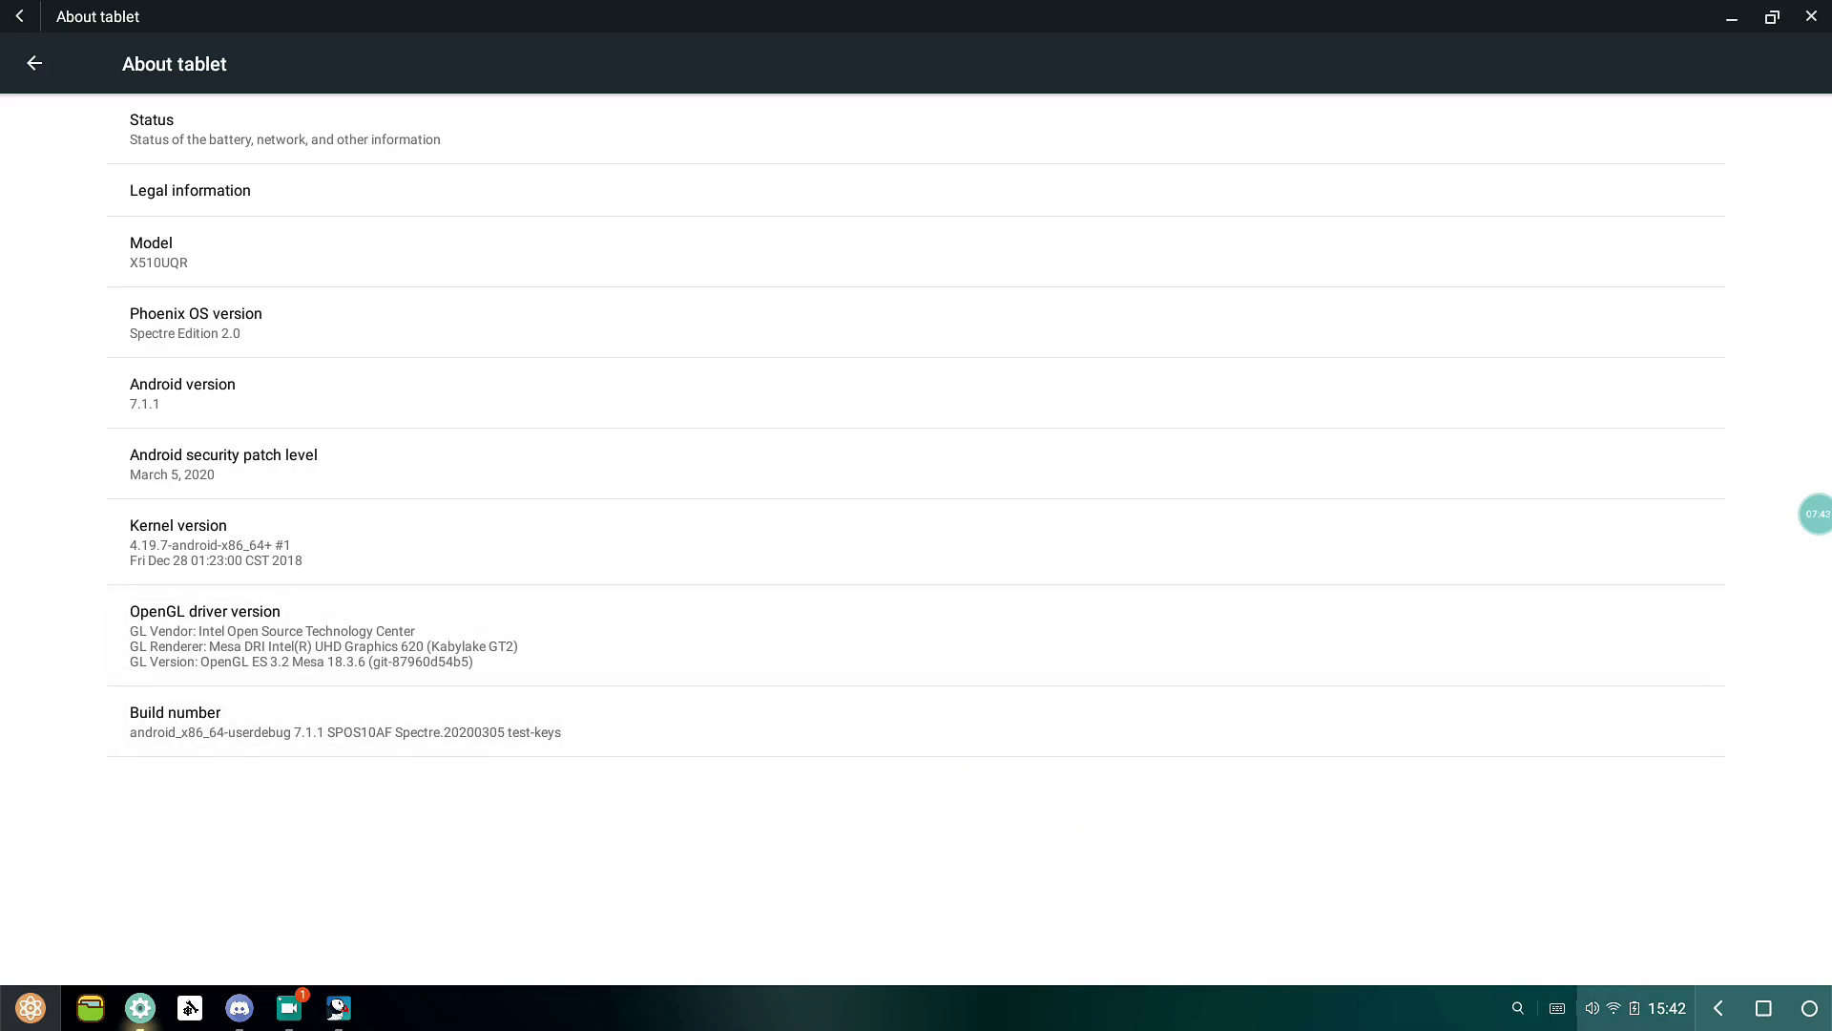
click(1665, 1008)
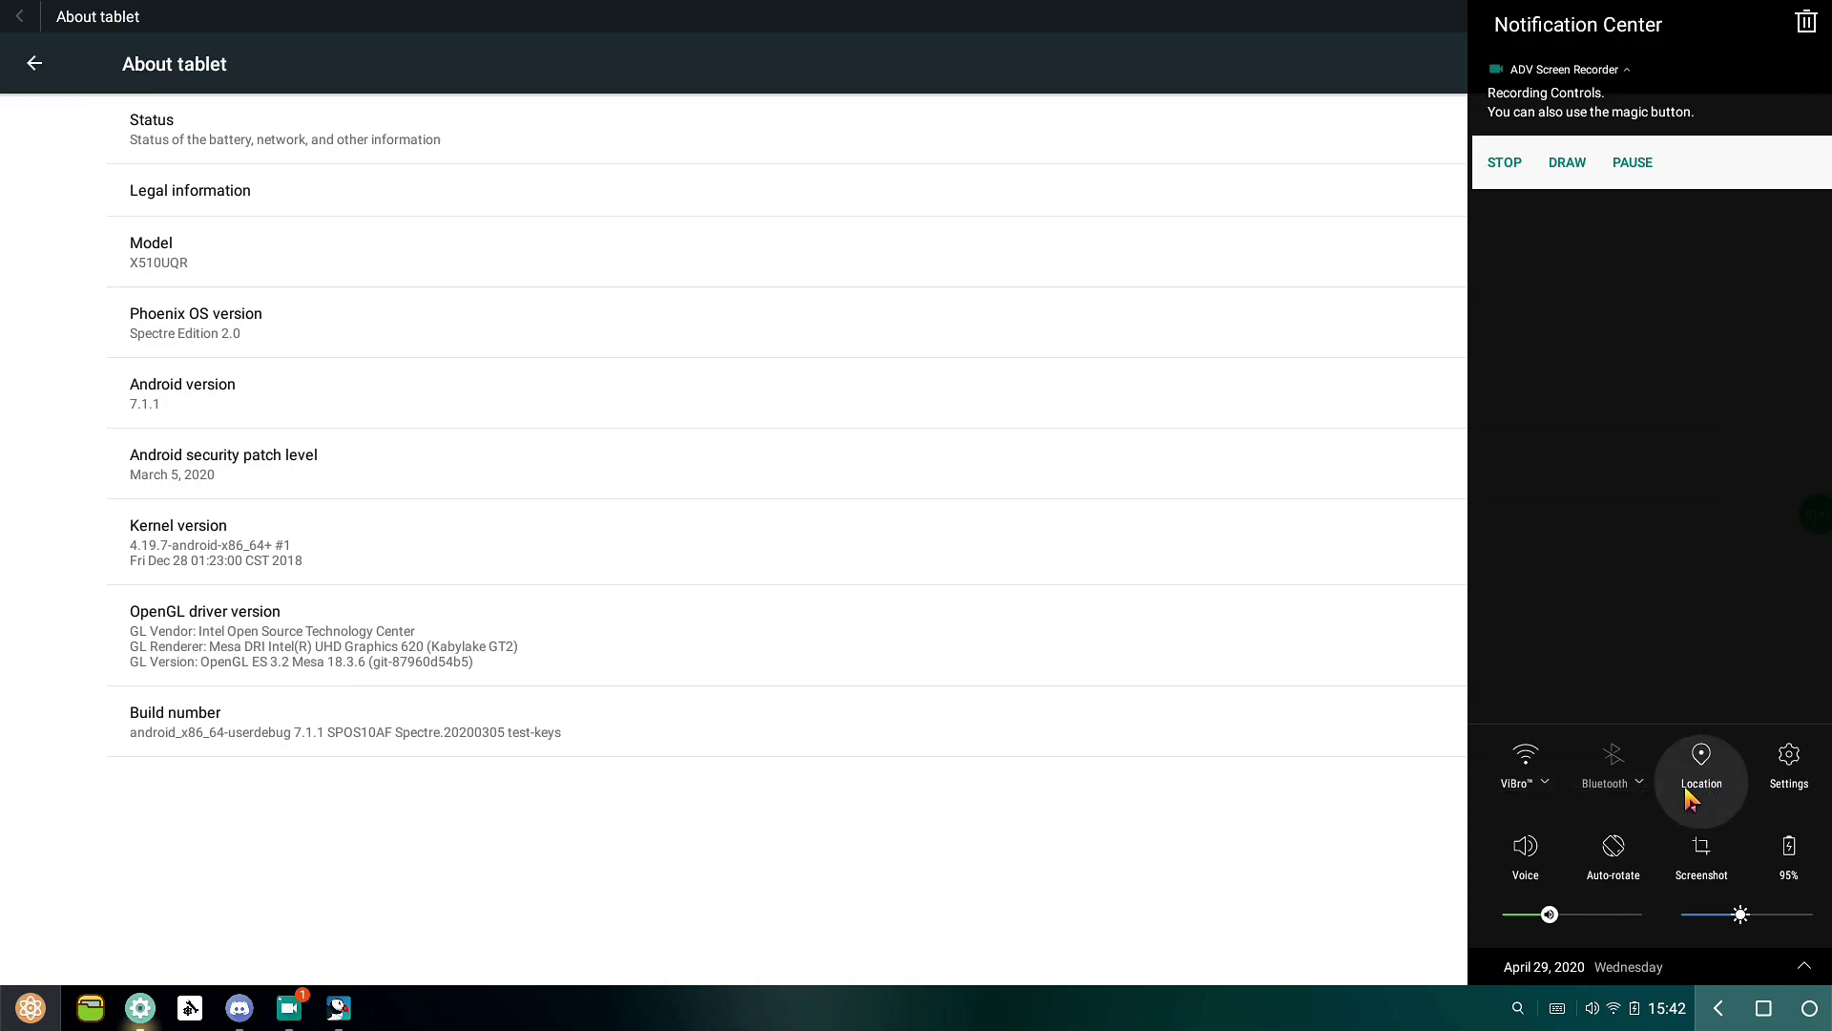
click(1510, 781)
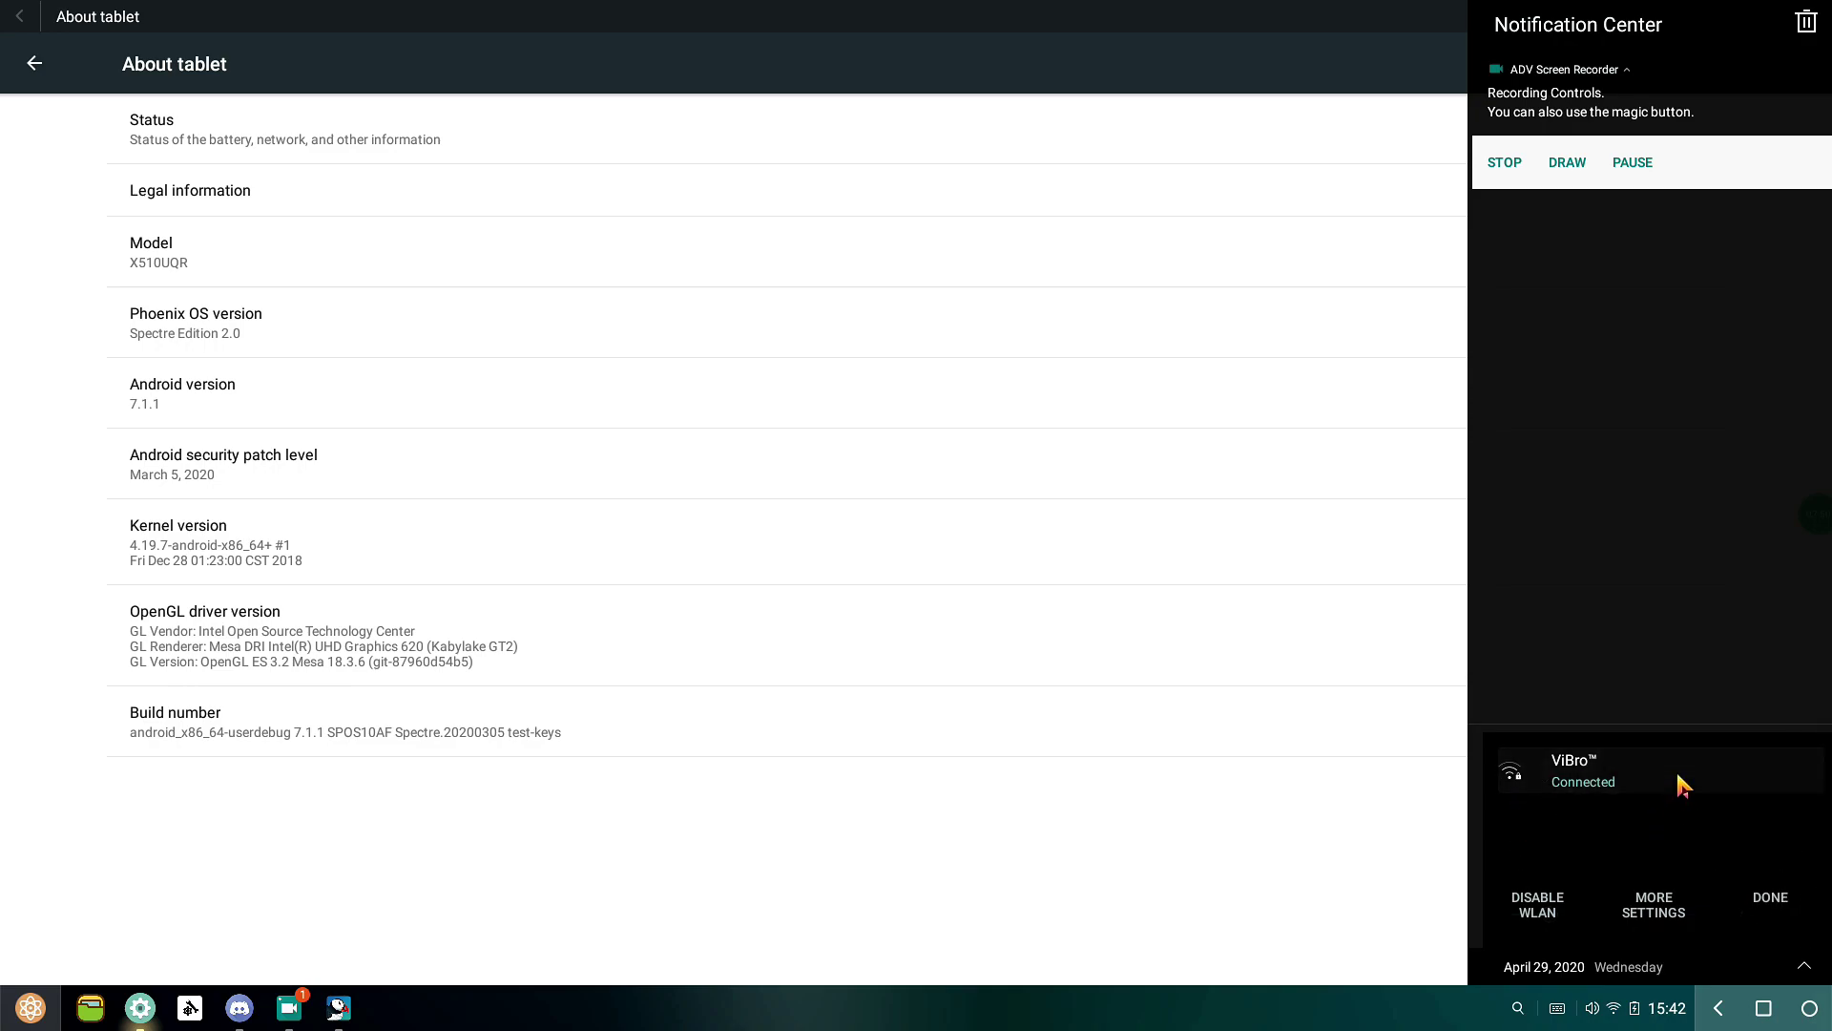
click(1769, 895)
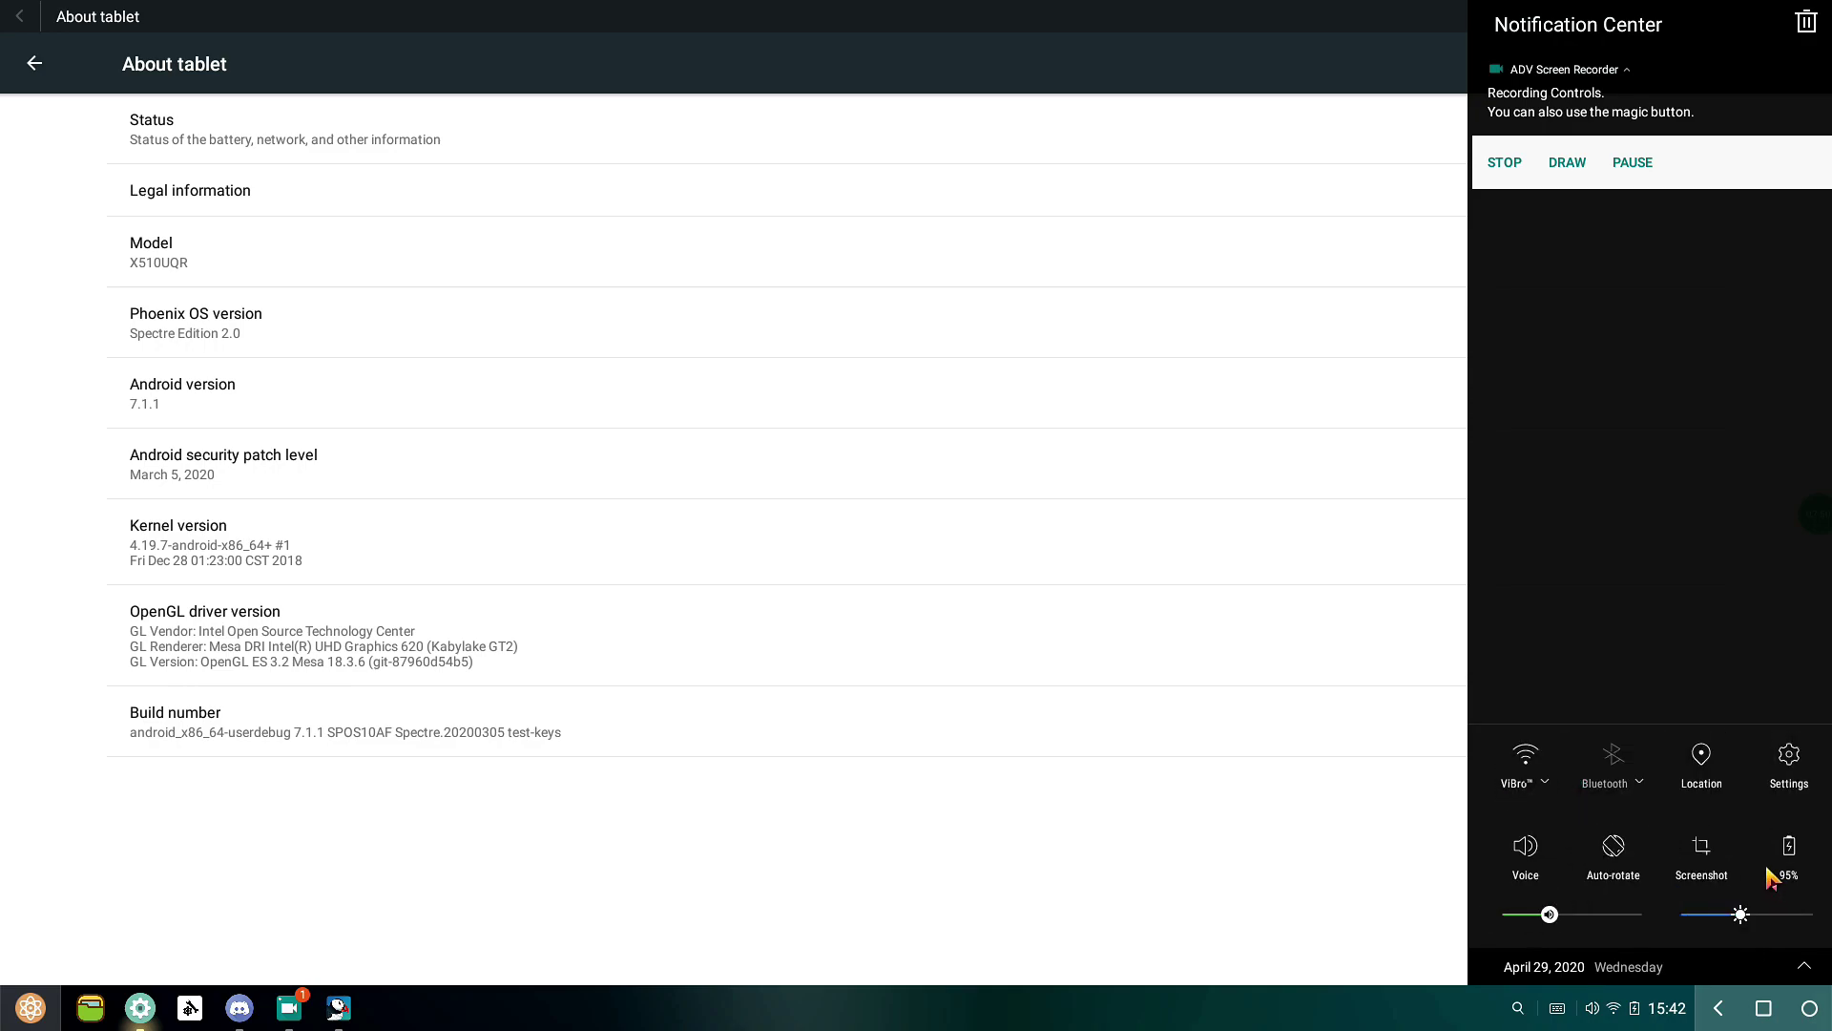
- Toggle Bluetooth on and back off, then dismiss the notification panel to reveal About tablet
click(1634, 778)
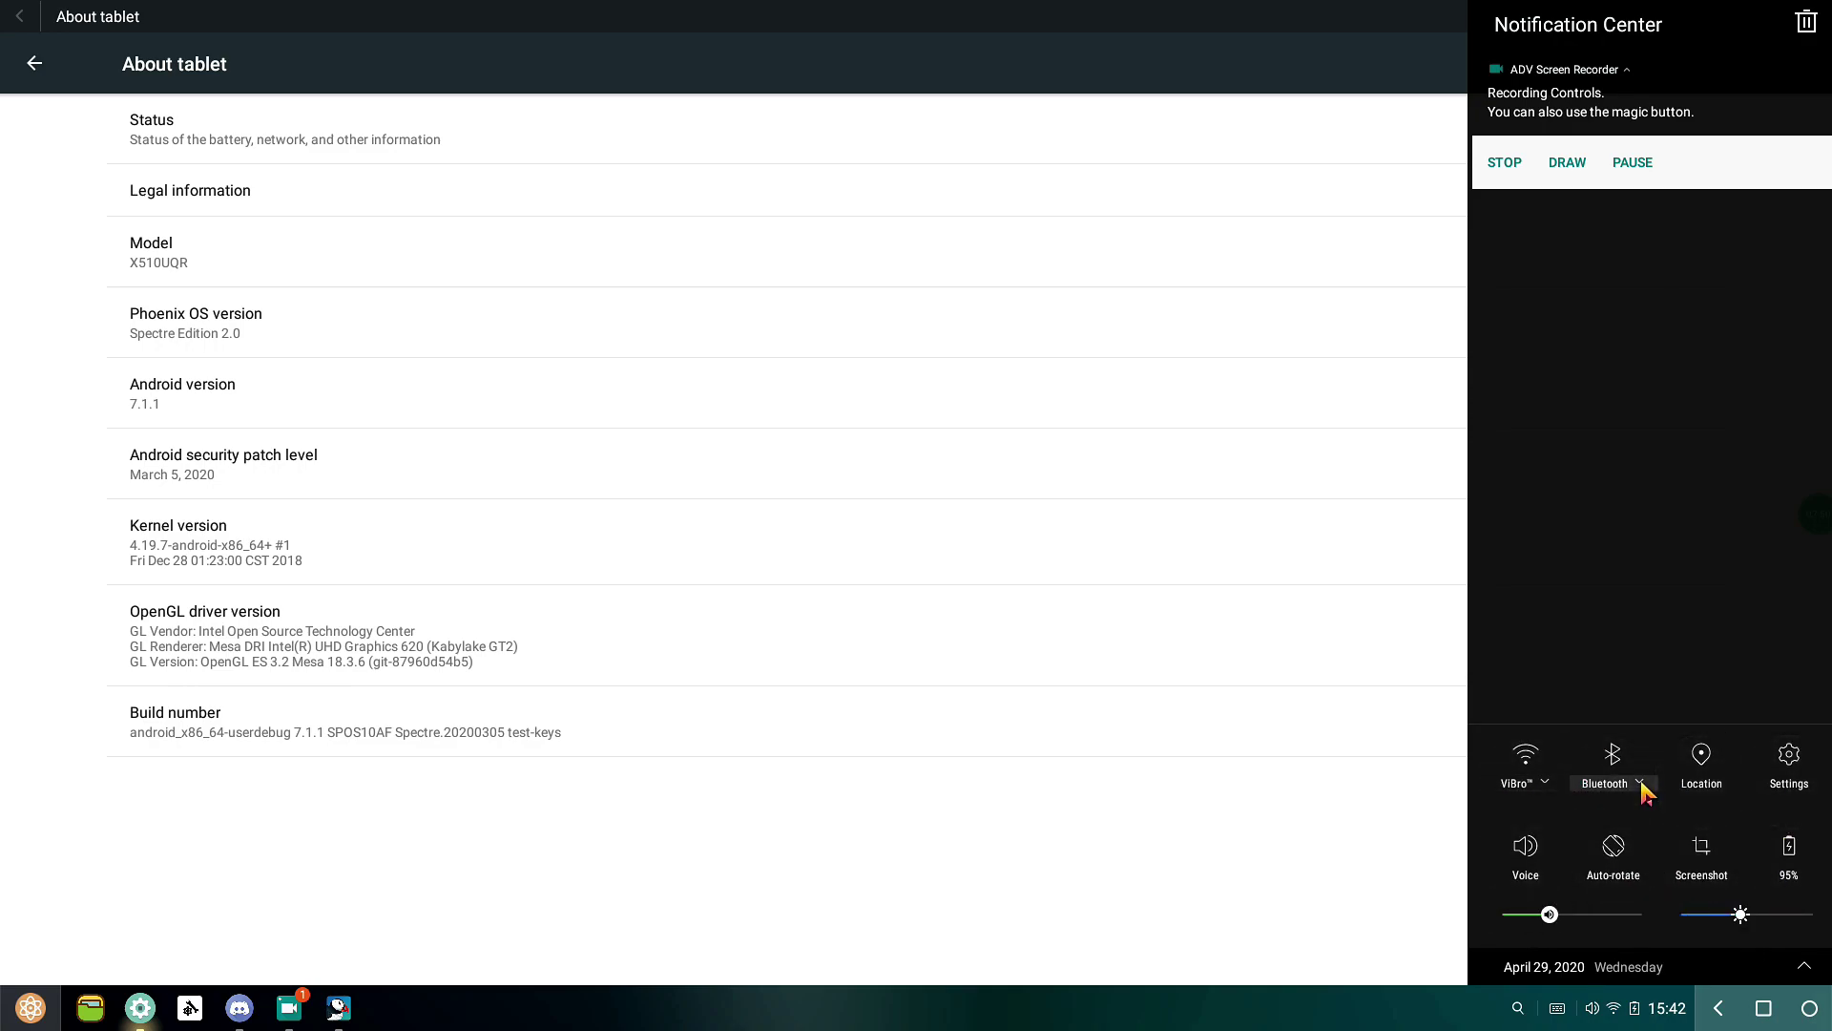
click(1620, 775)
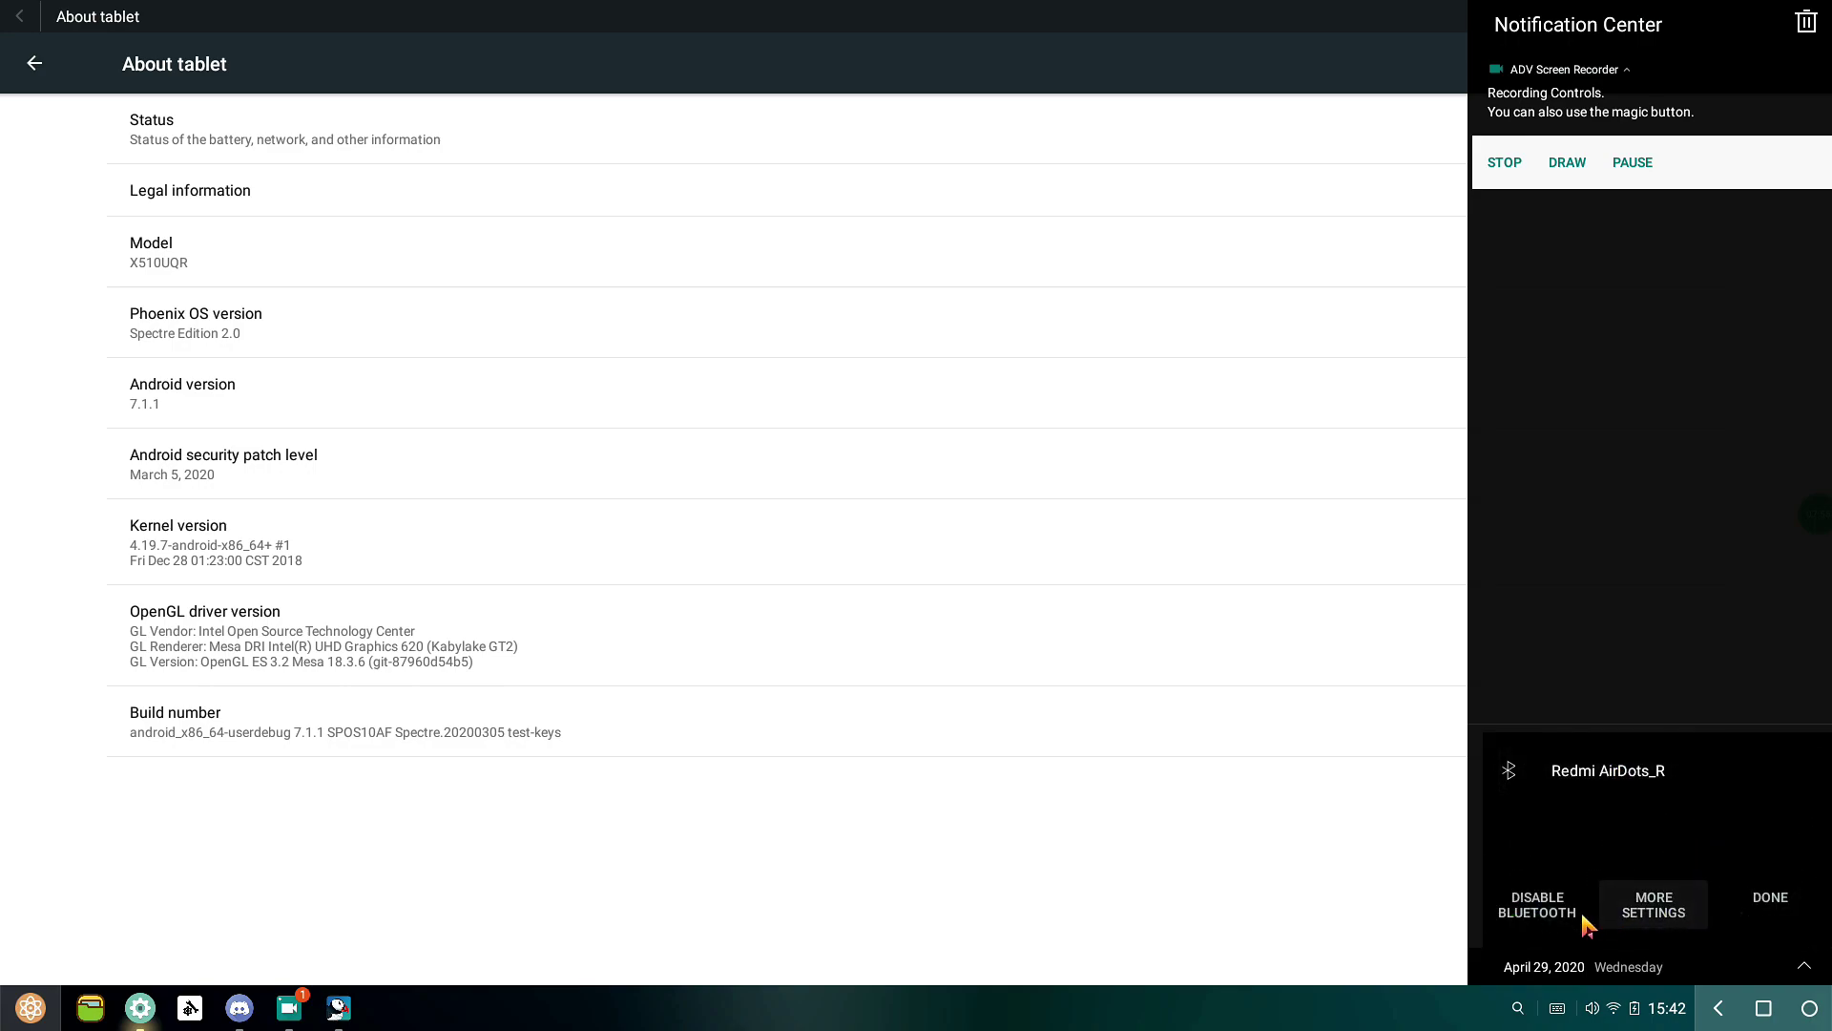
click(1574, 909)
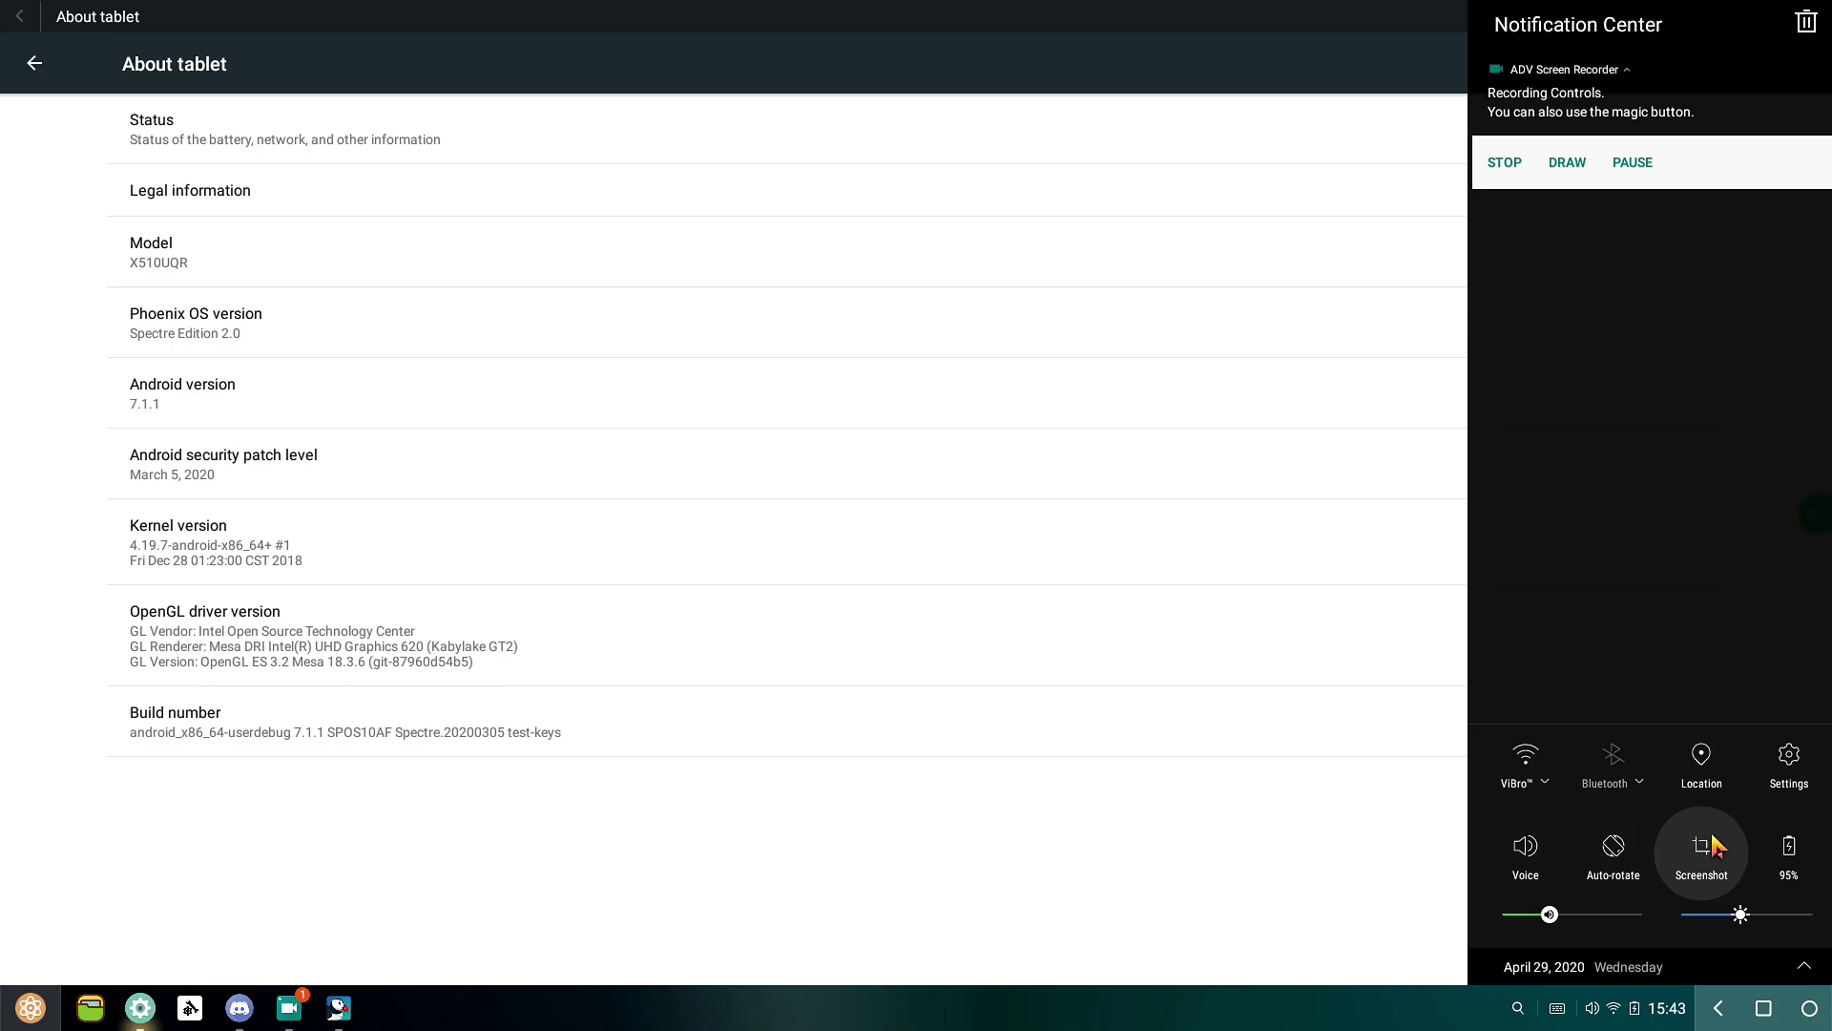
click(1332, 859)
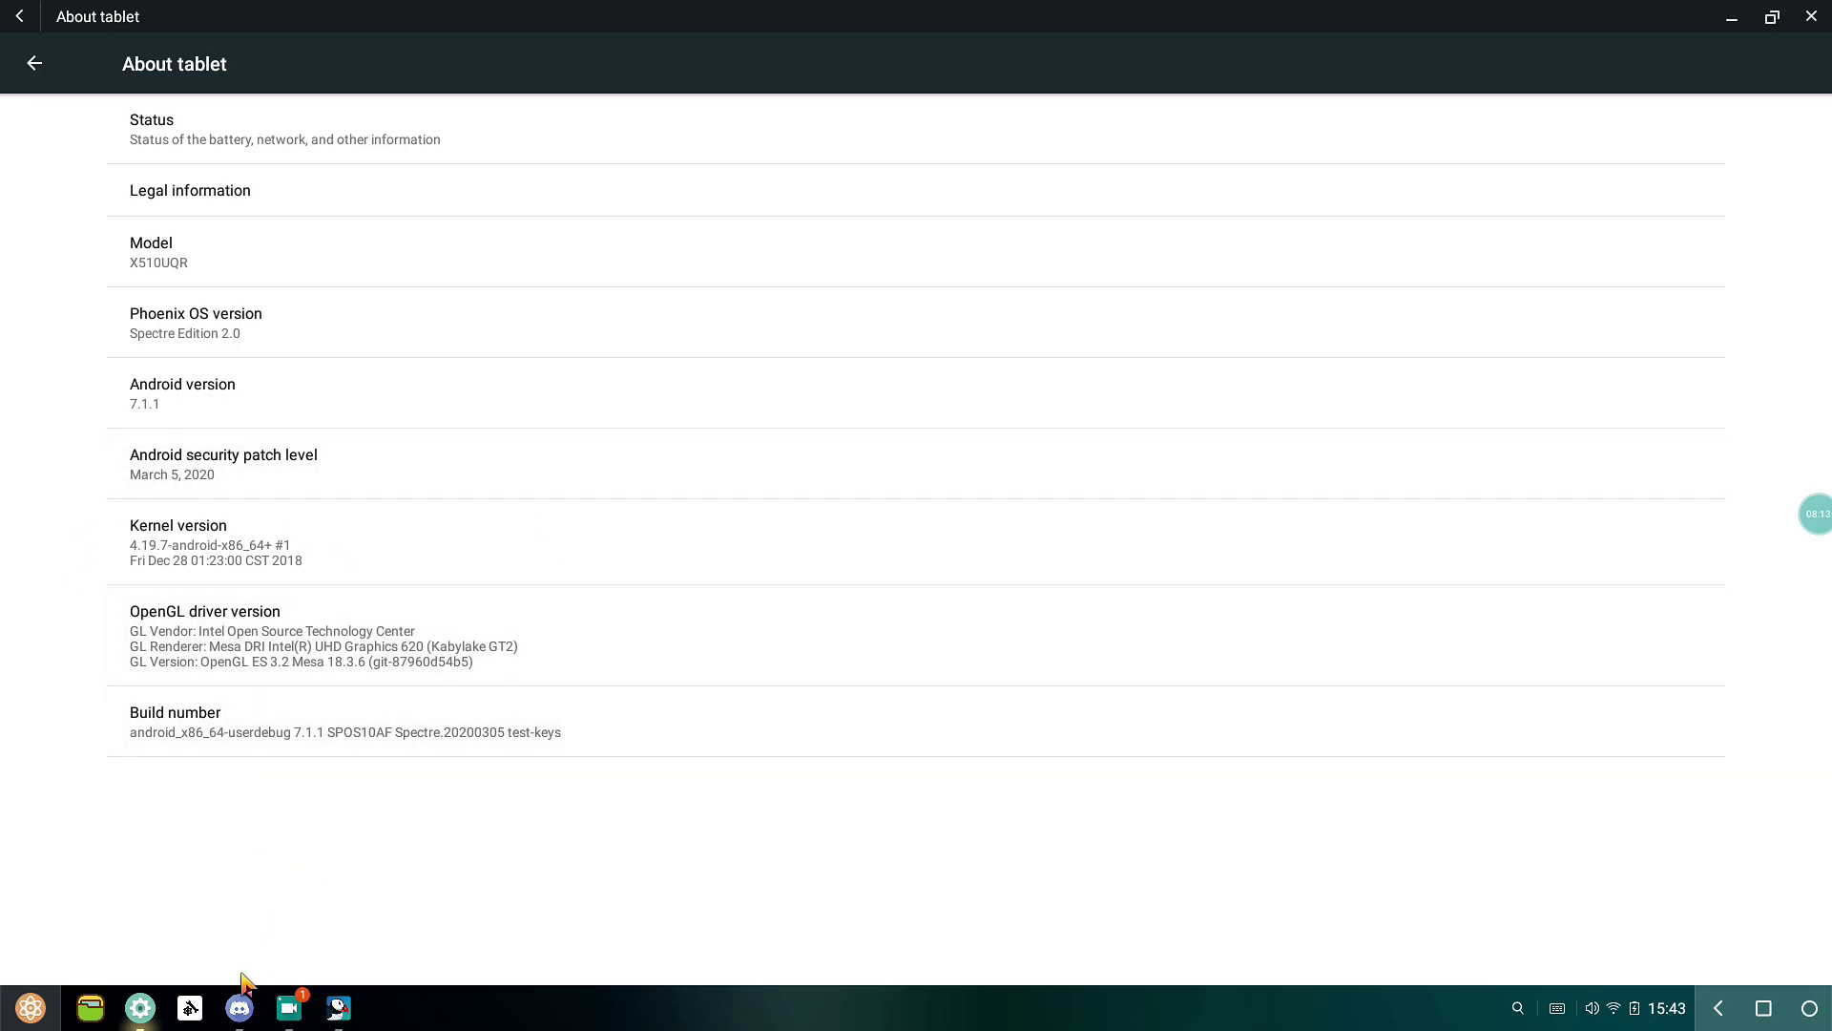
click(237, 1011)
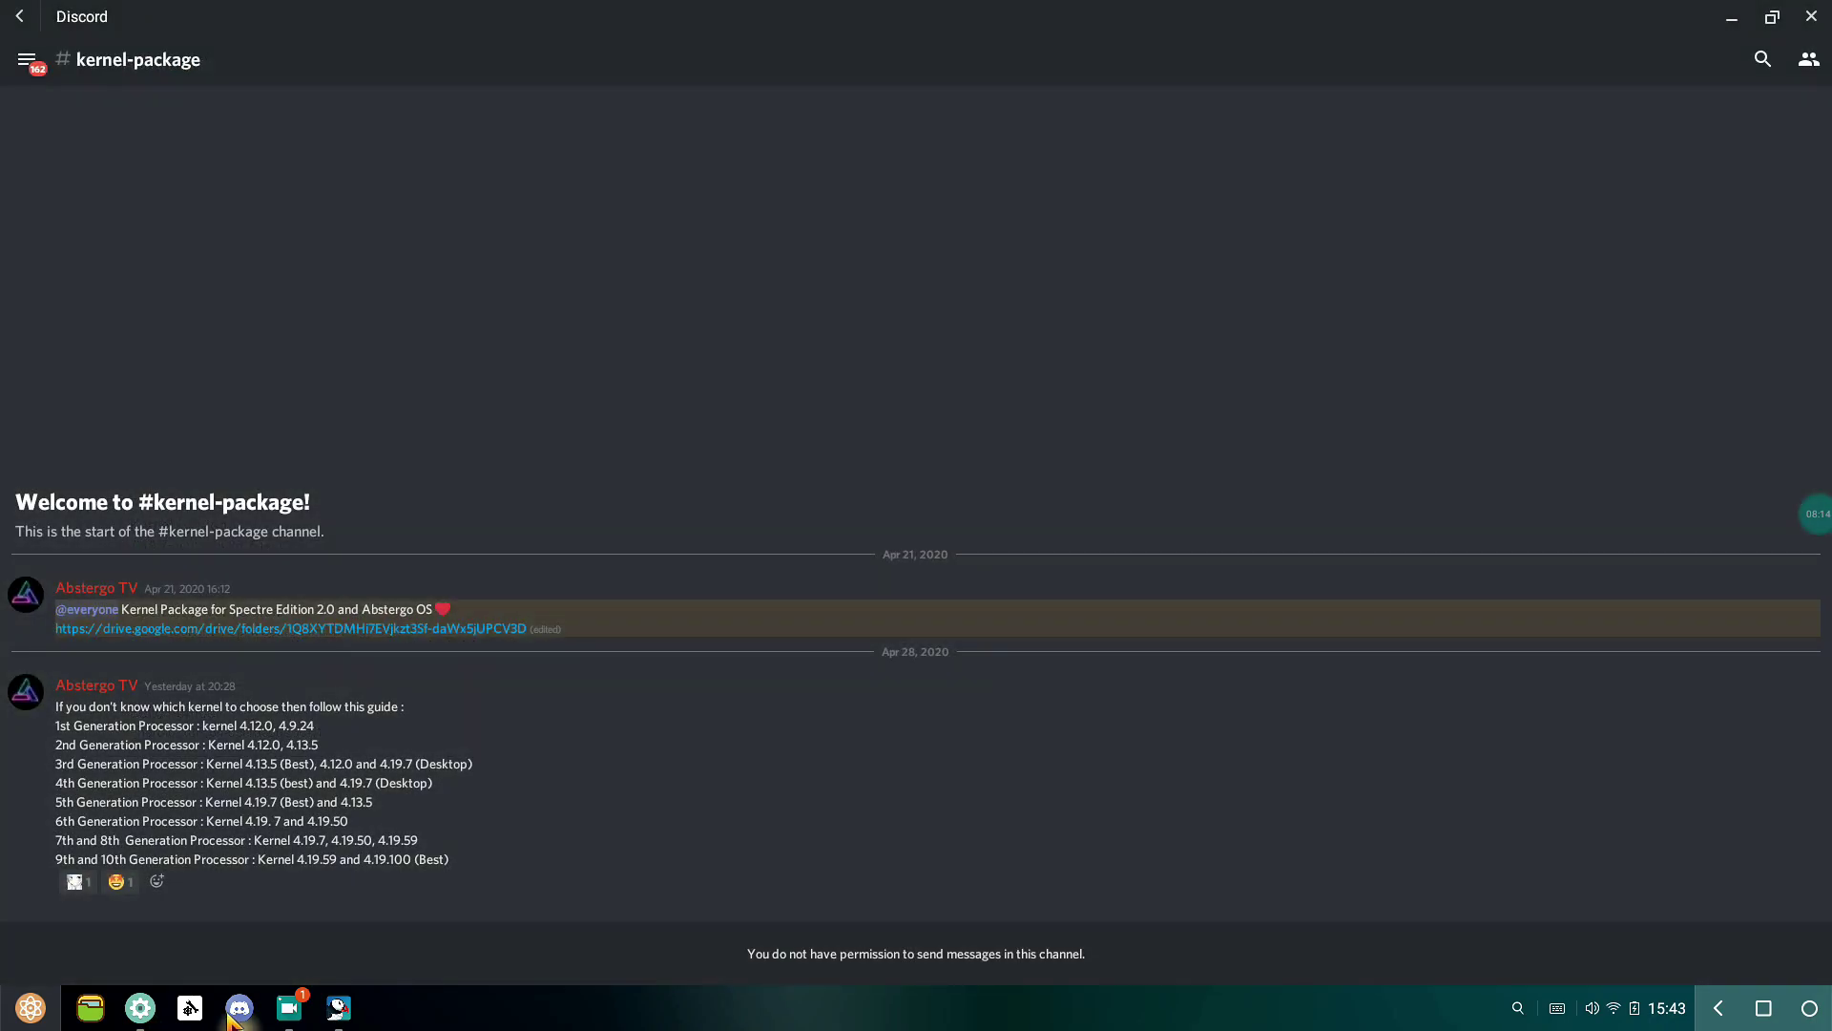
click(26, 69)
scroll(221, 289, up, 10)
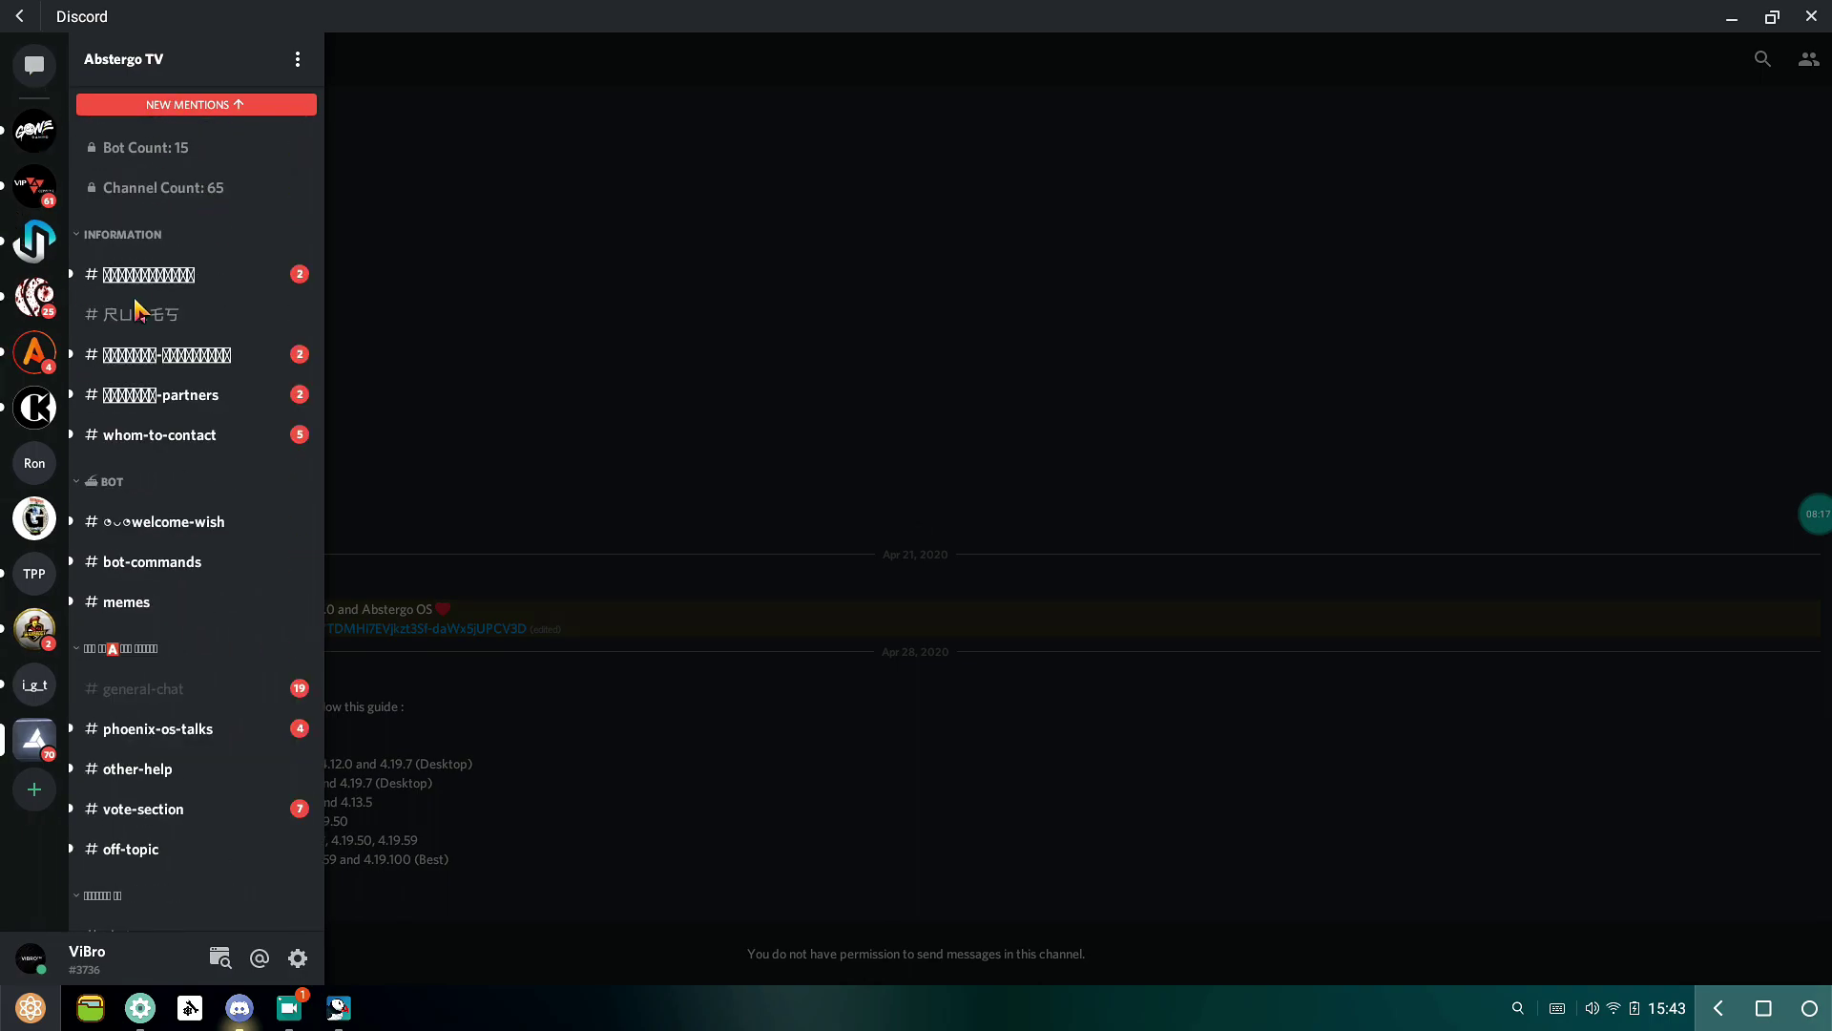
scroll(137, 307, up, 5)
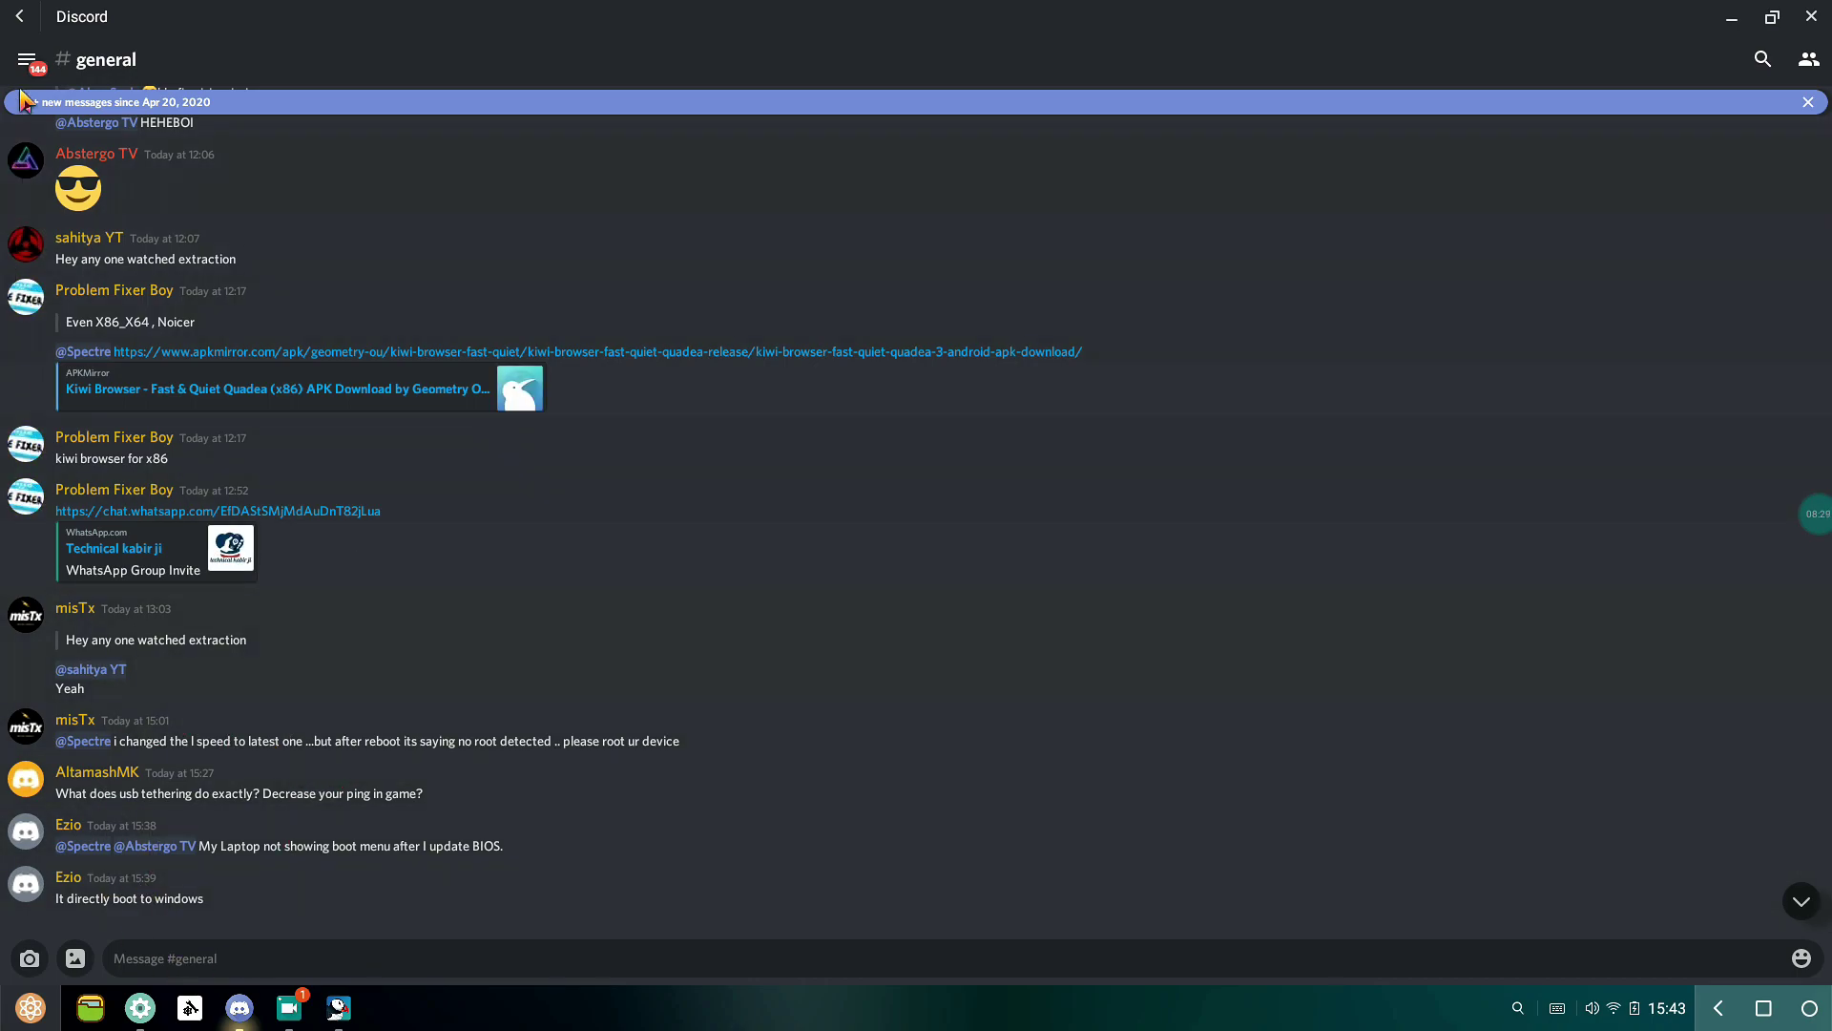
click(27, 59)
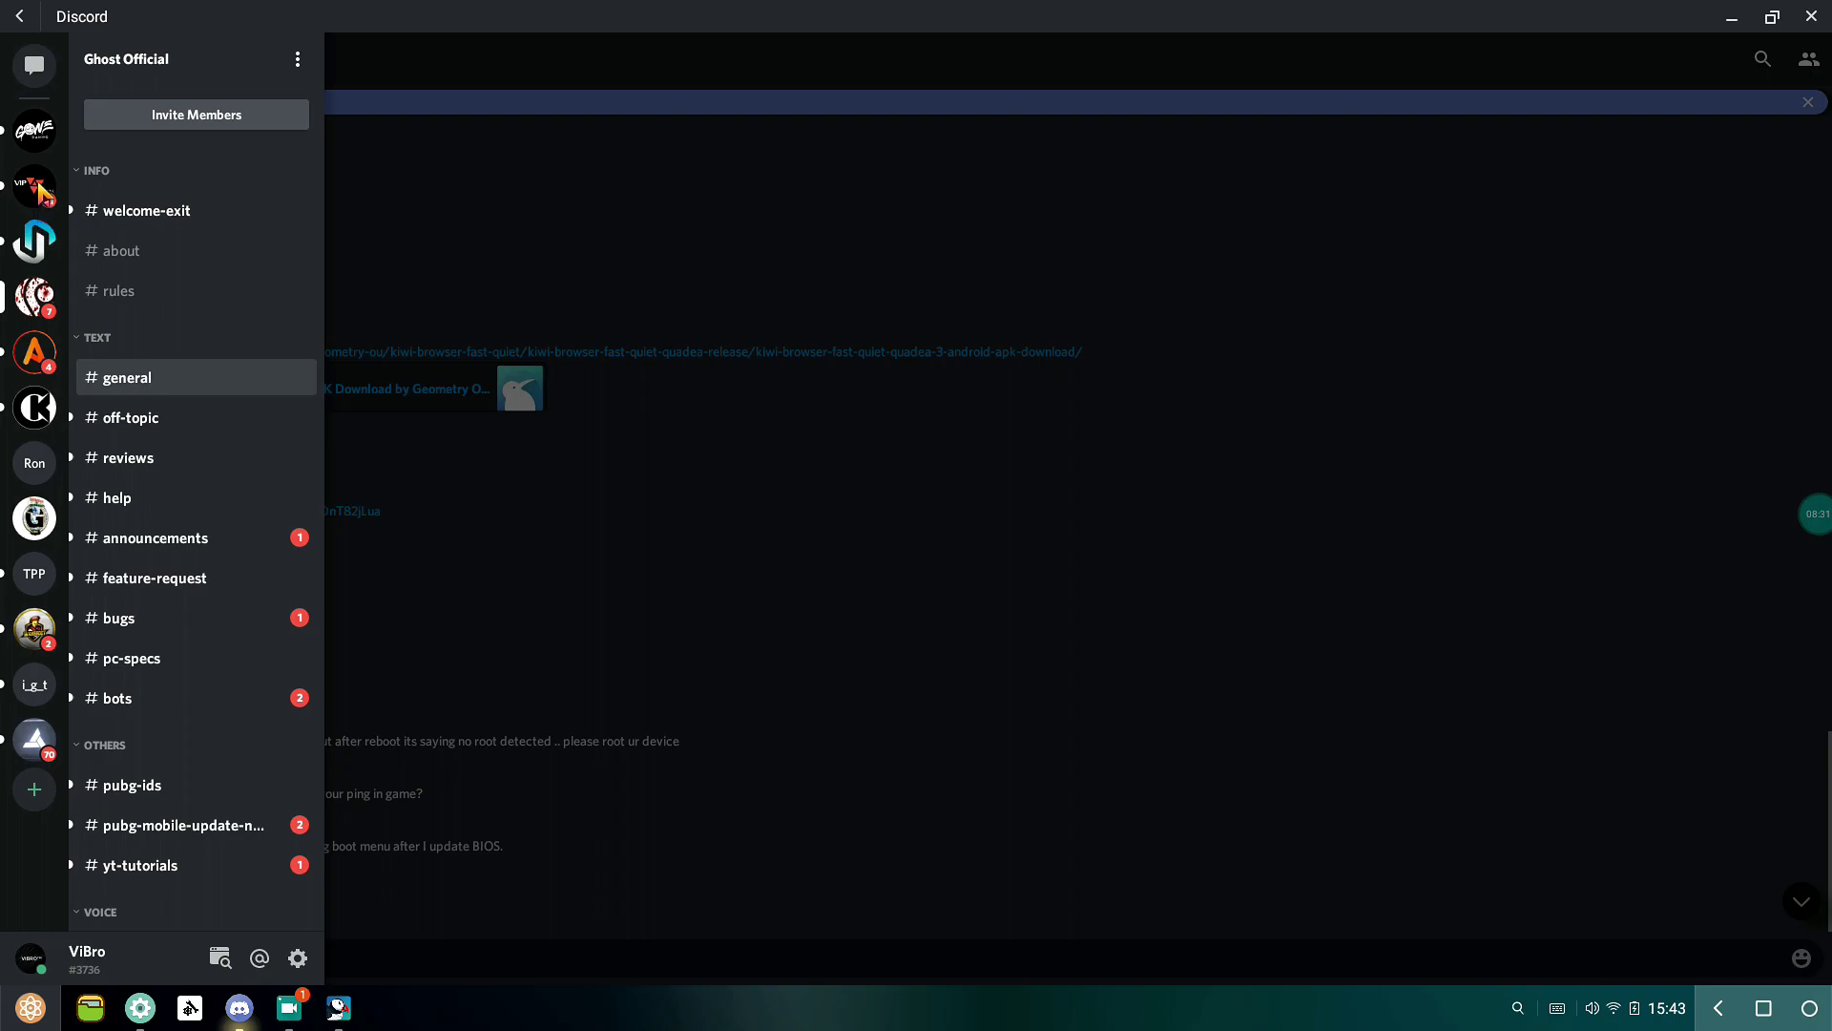
click(42, 753)
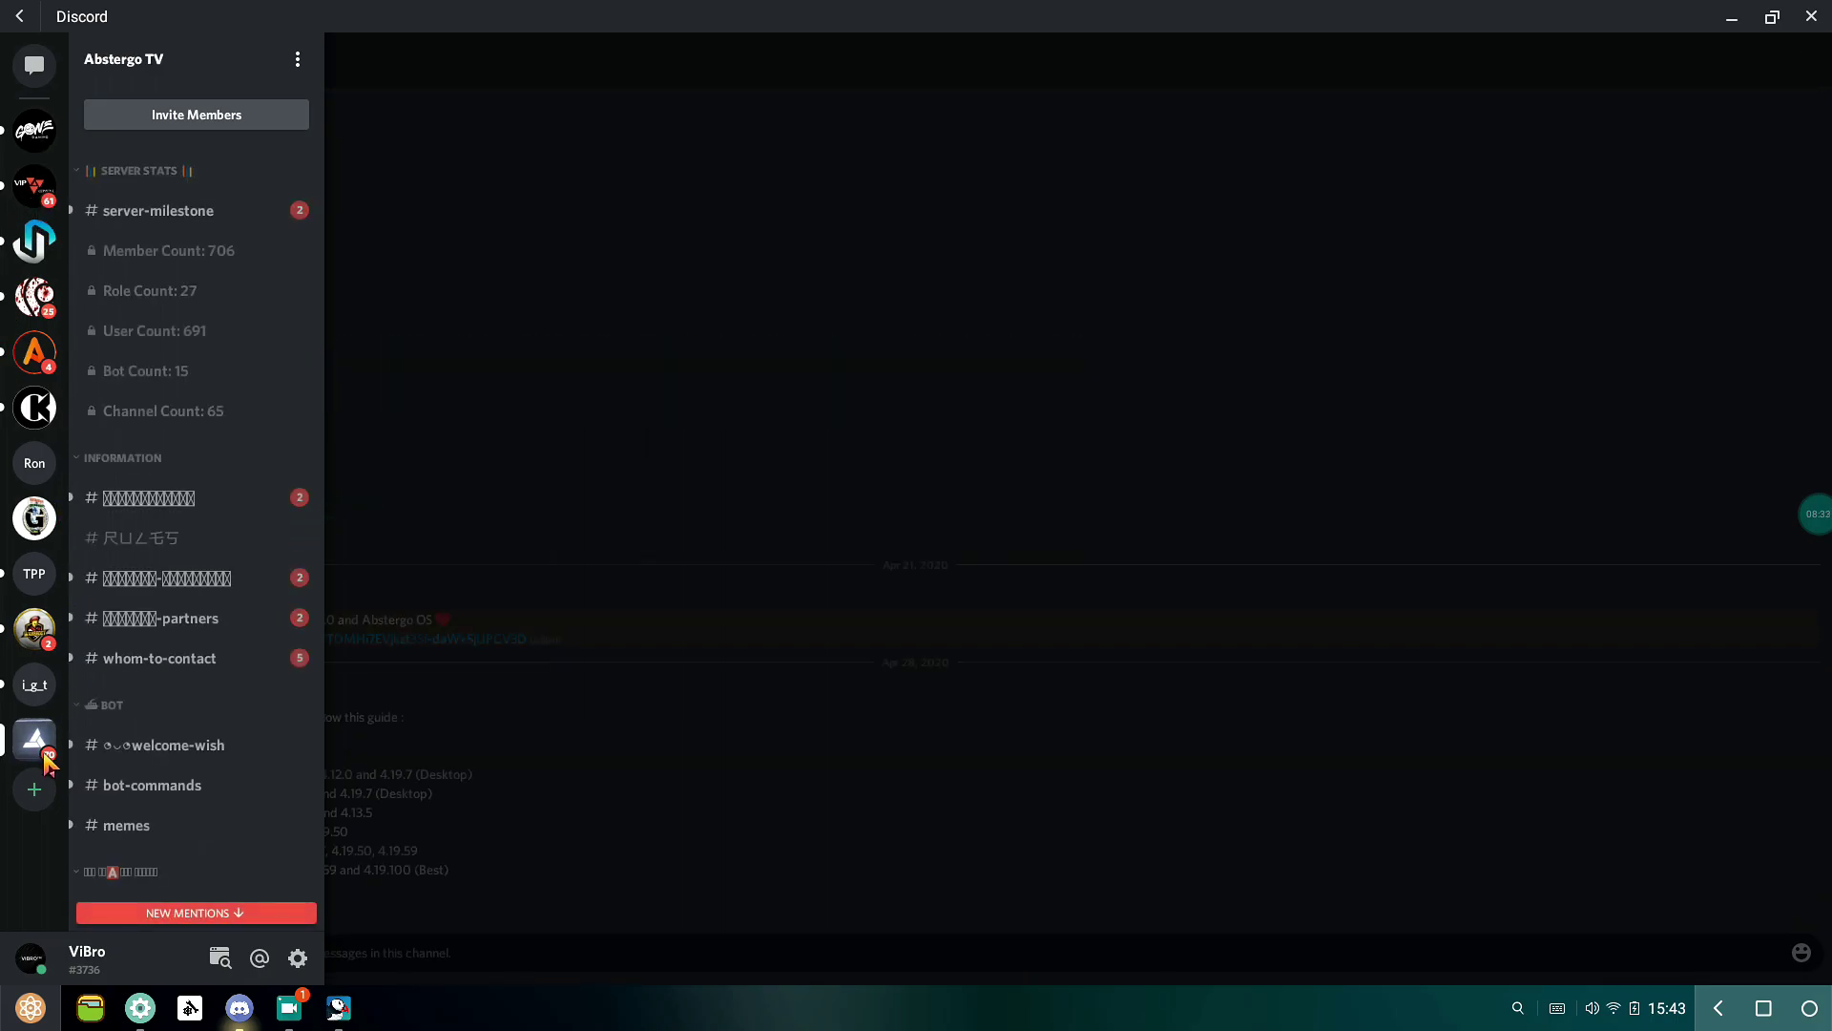
scroll(229, 761, down, 5)
click(343, 743)
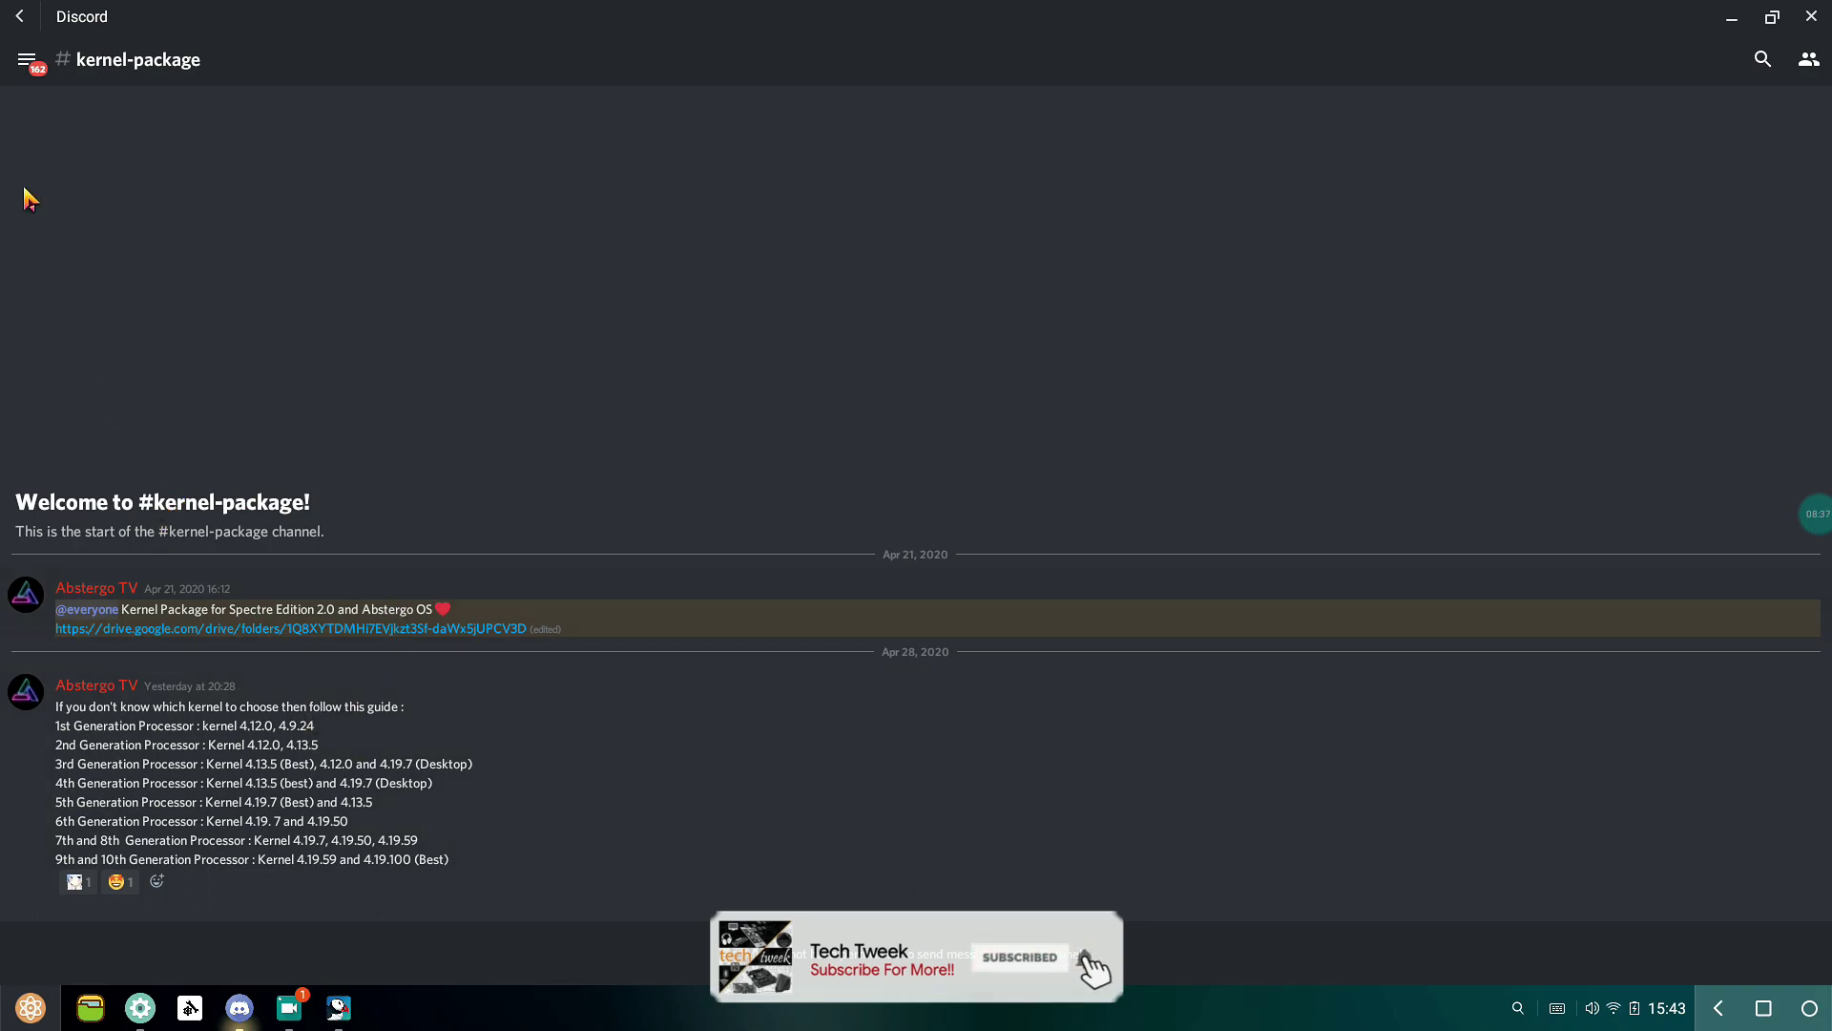
click(27, 59)
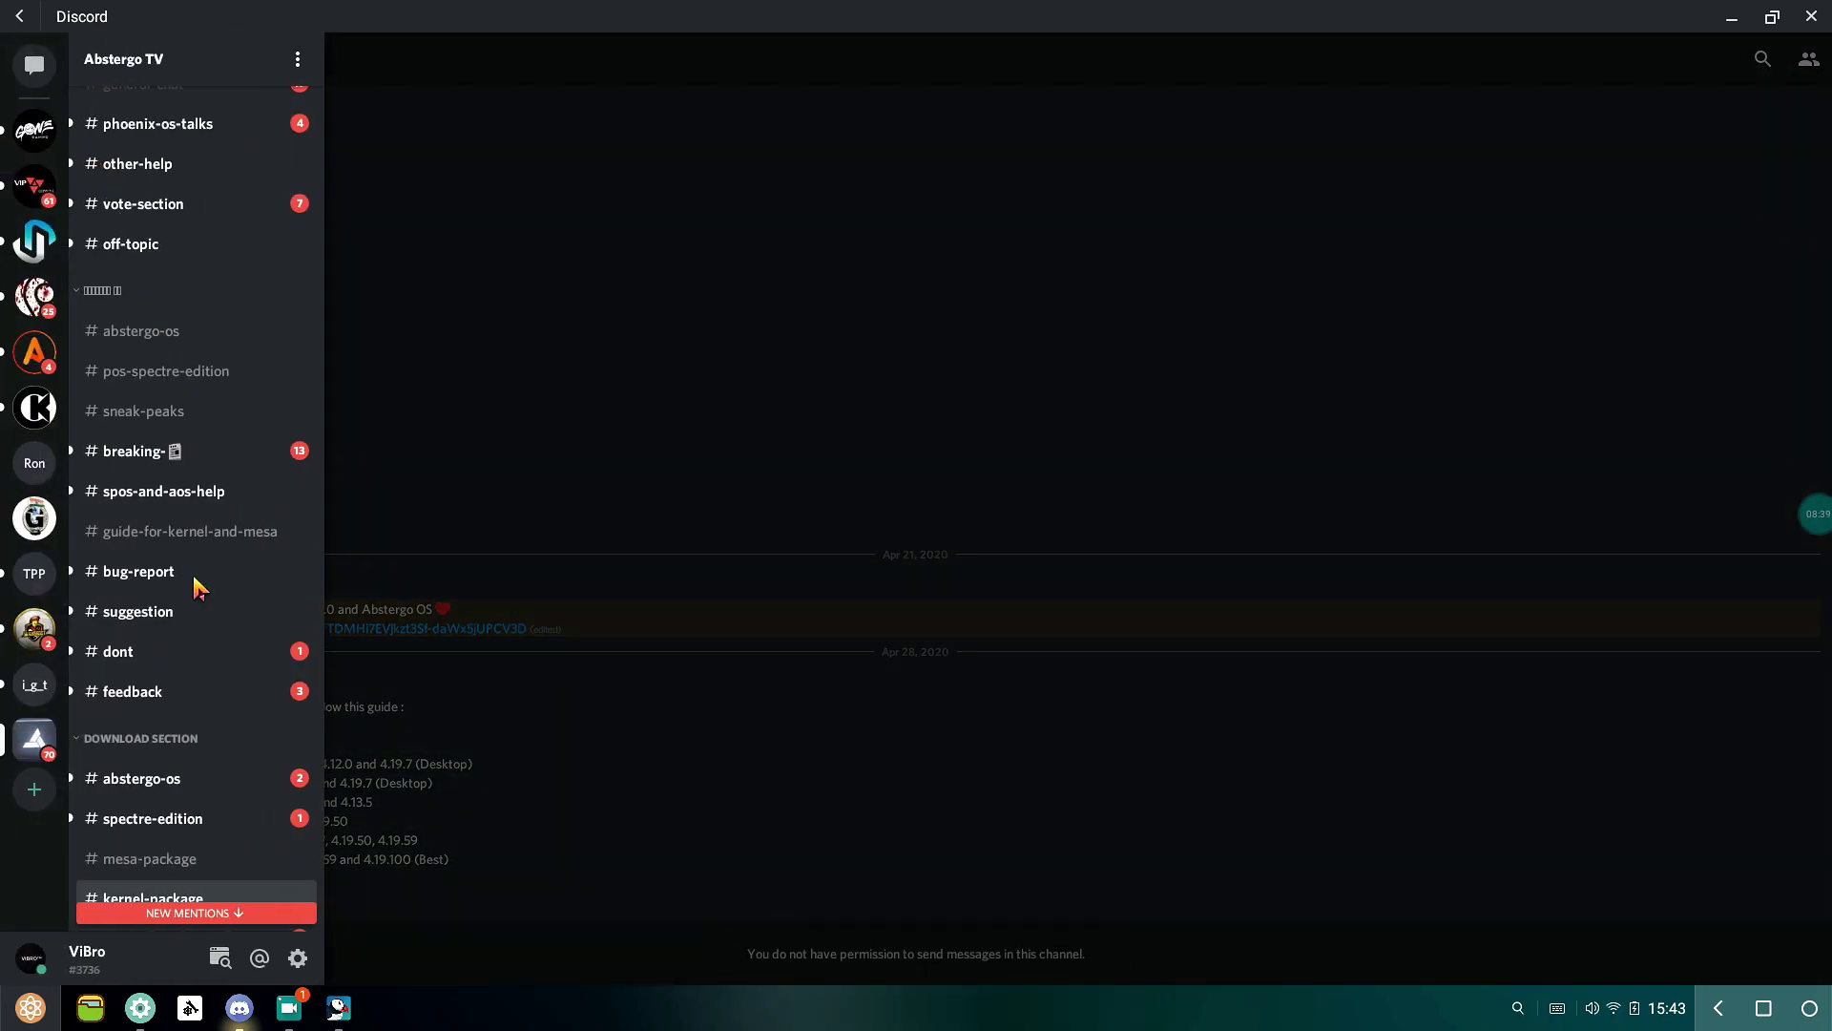
scroll(198, 584, down, 6)
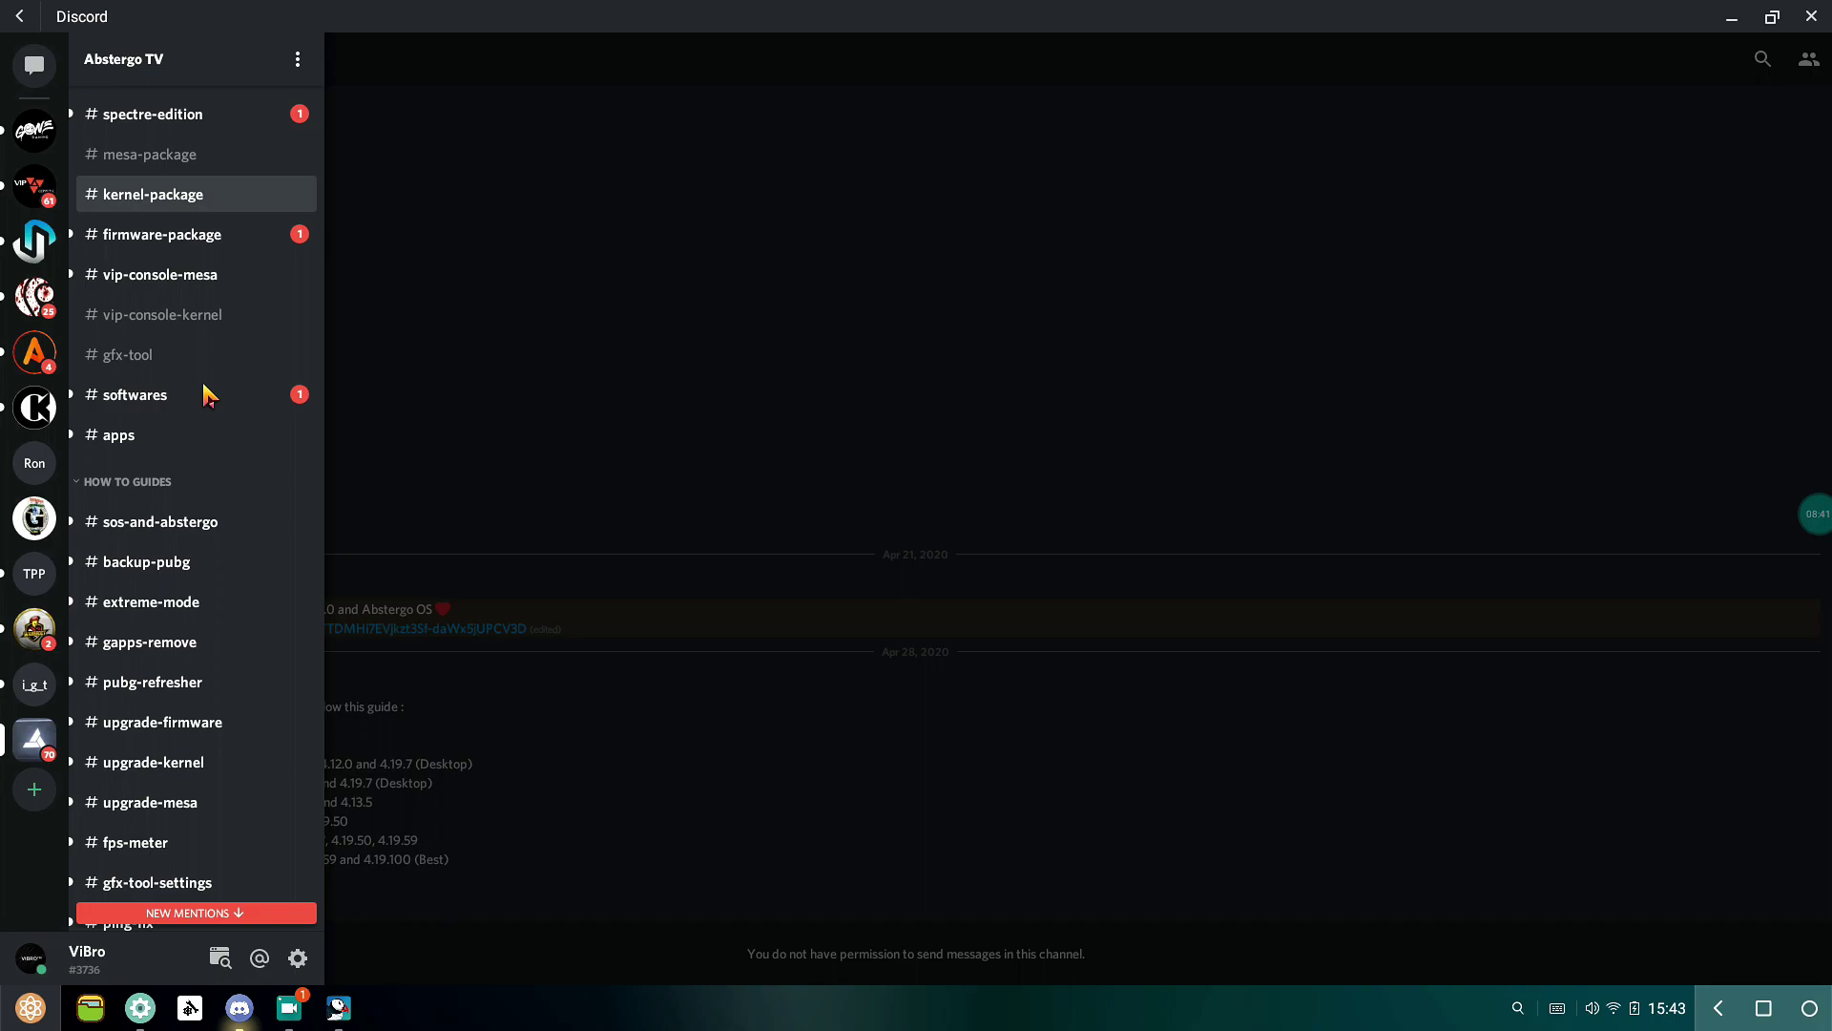
click(215, 282)
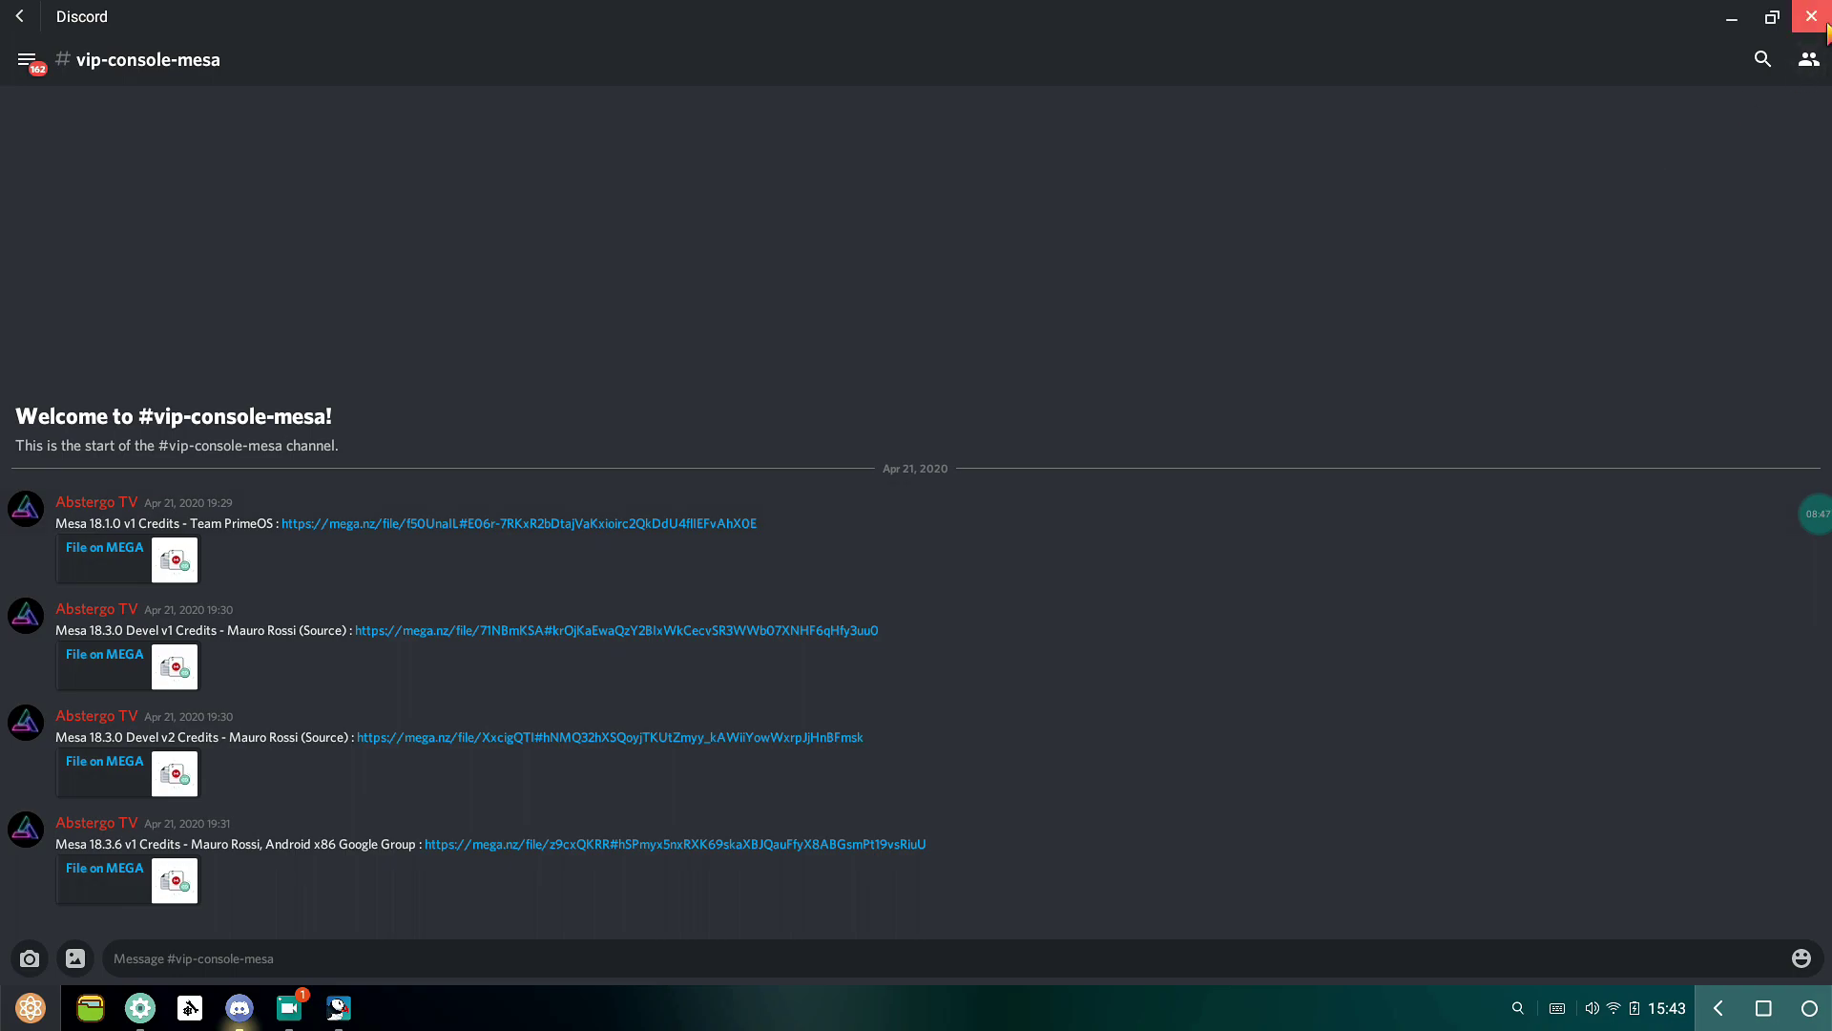
click(1732, 18)
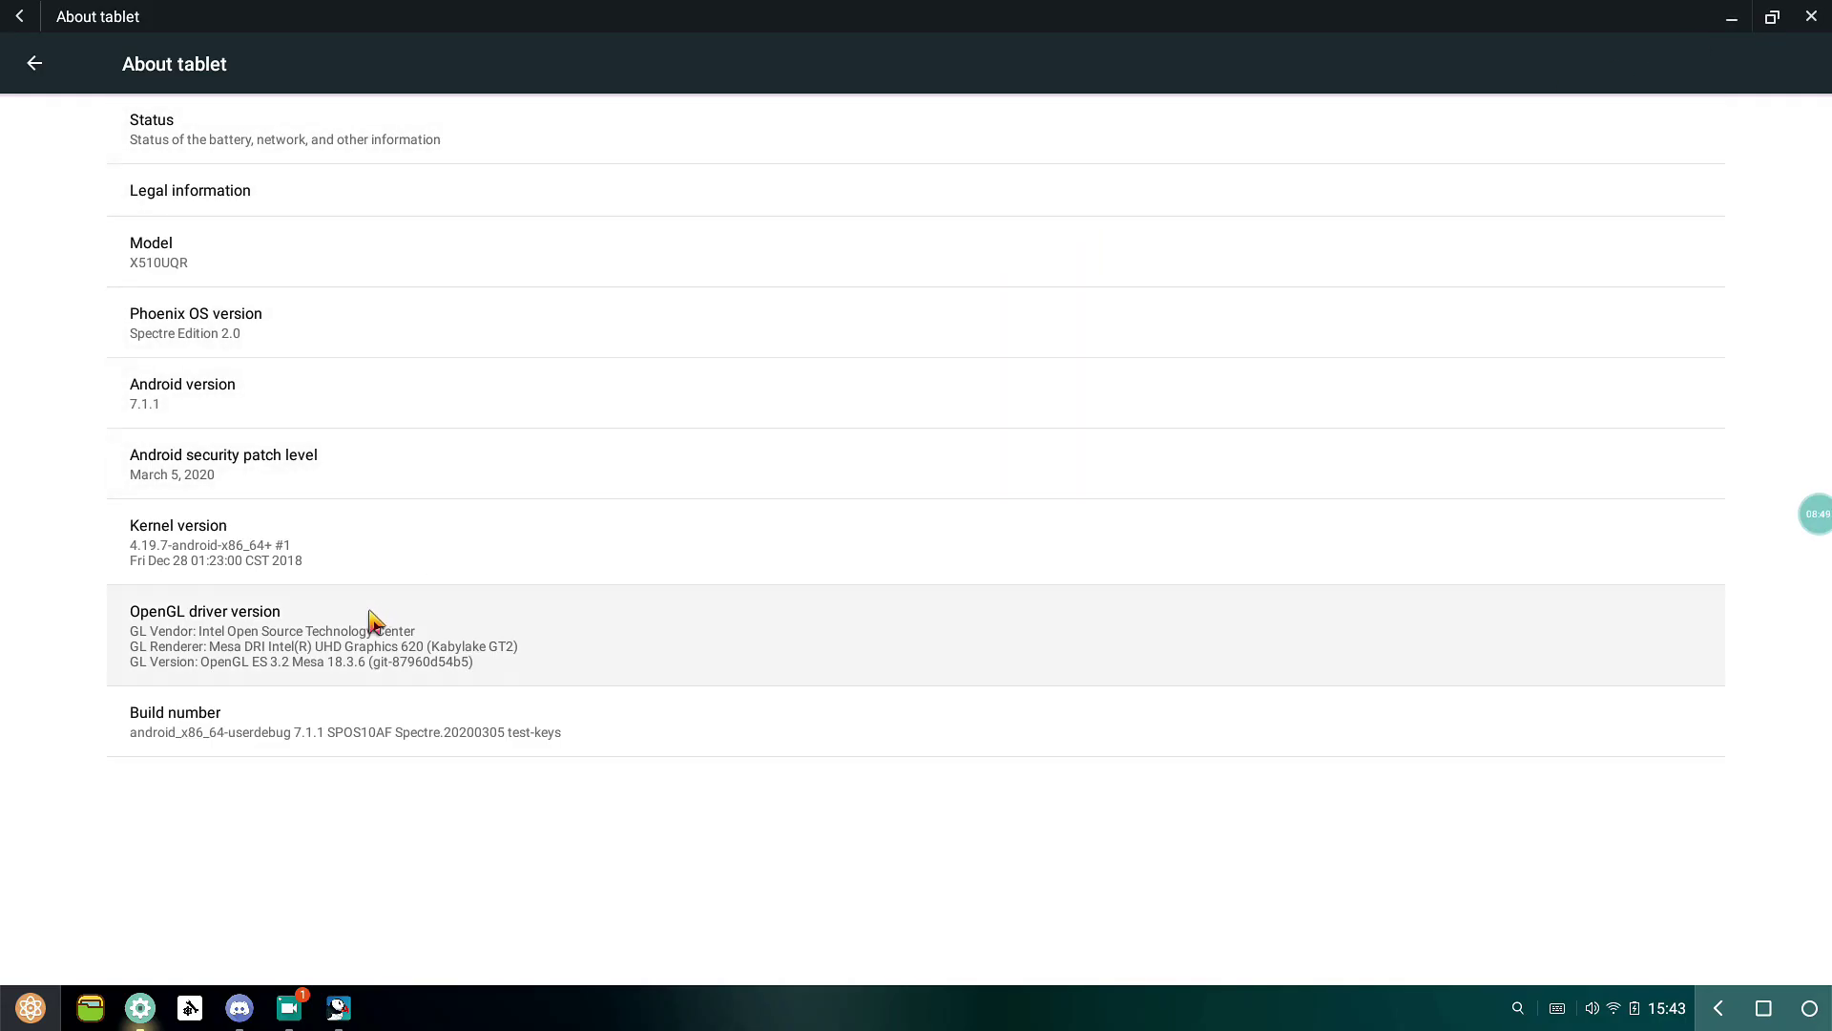
- Uninstall Panda Game Booster from the app drawer and confirm the removal
click(53, 1002)
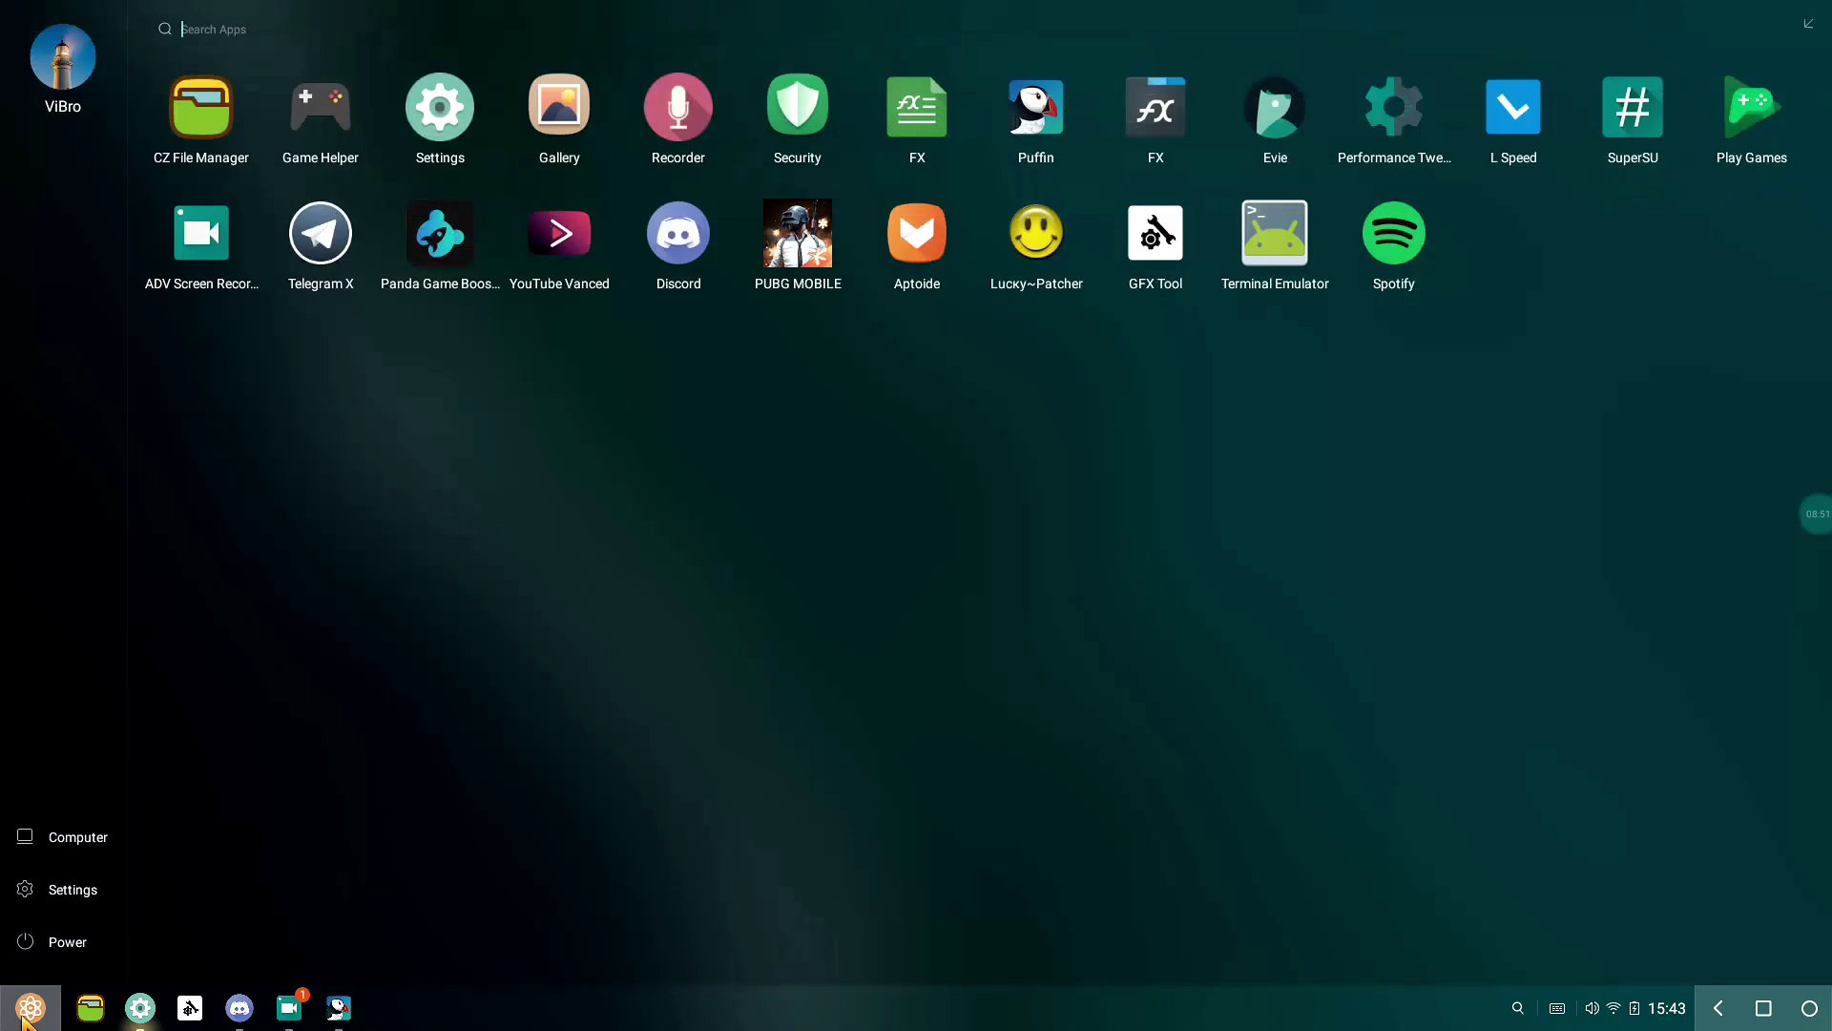
click(801, 263)
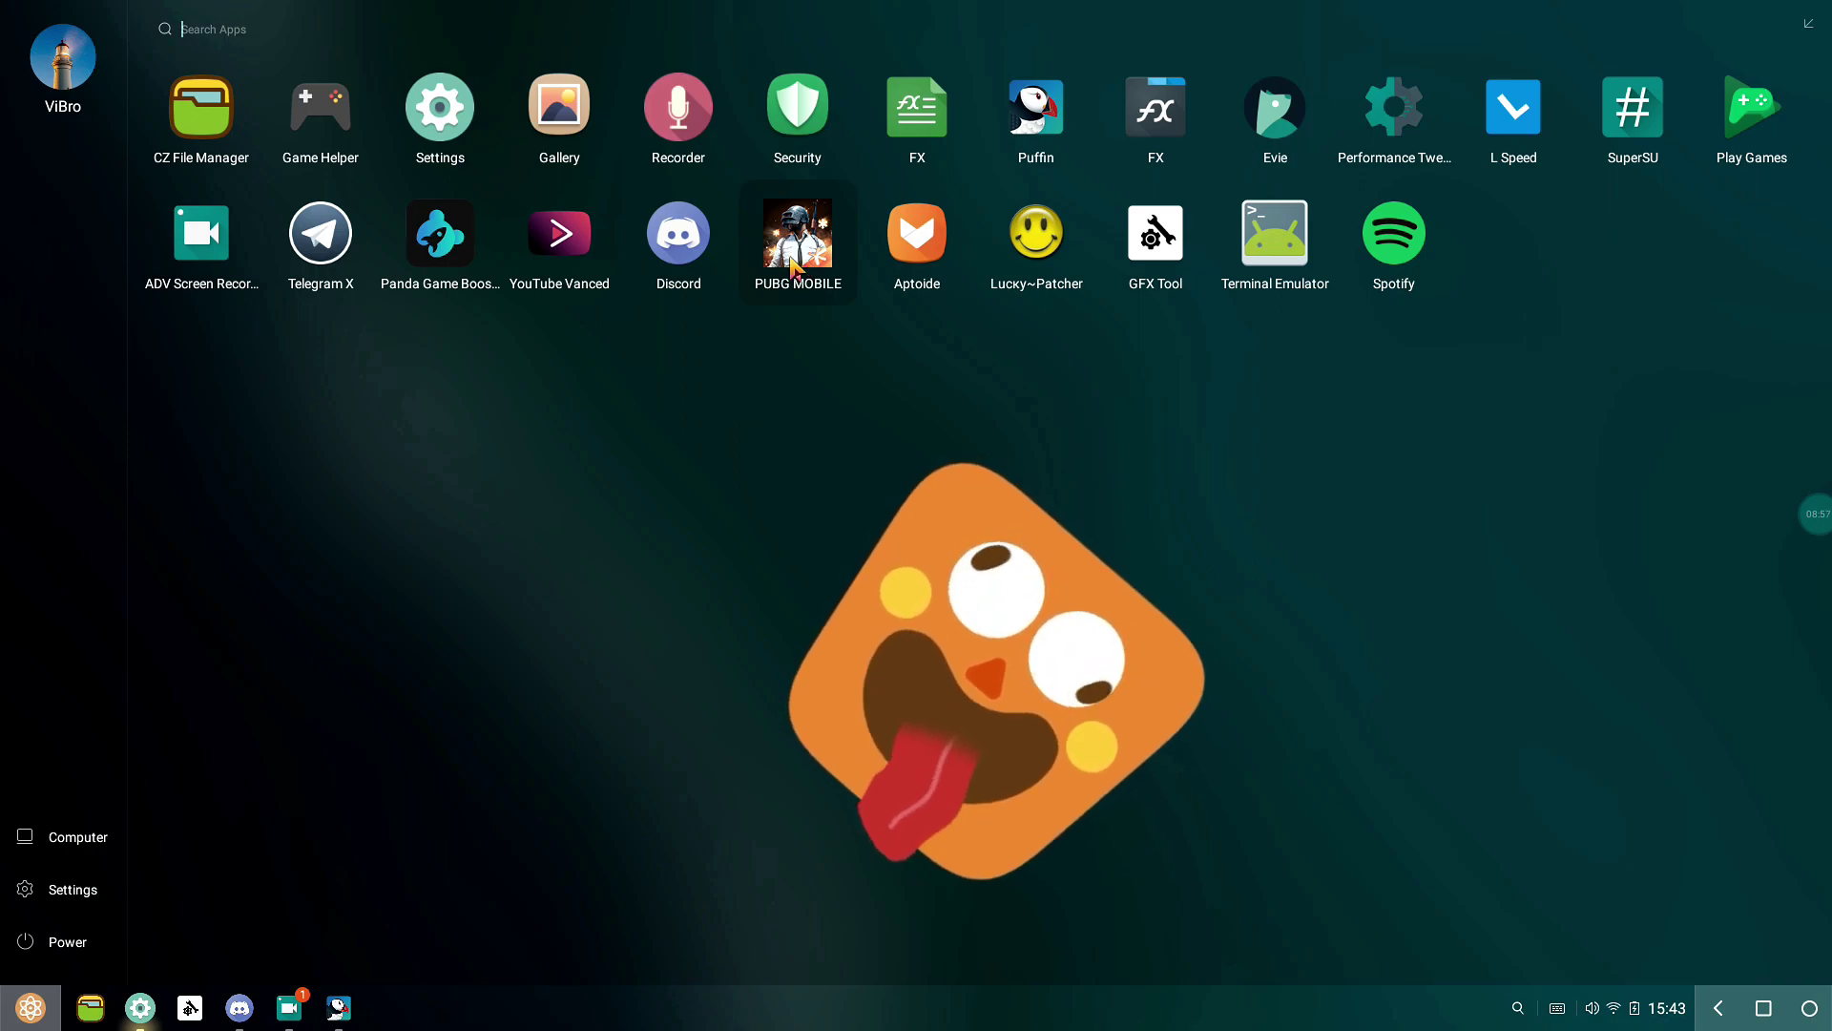
right_click(451, 256)
click(482, 276)
click(1031, 543)
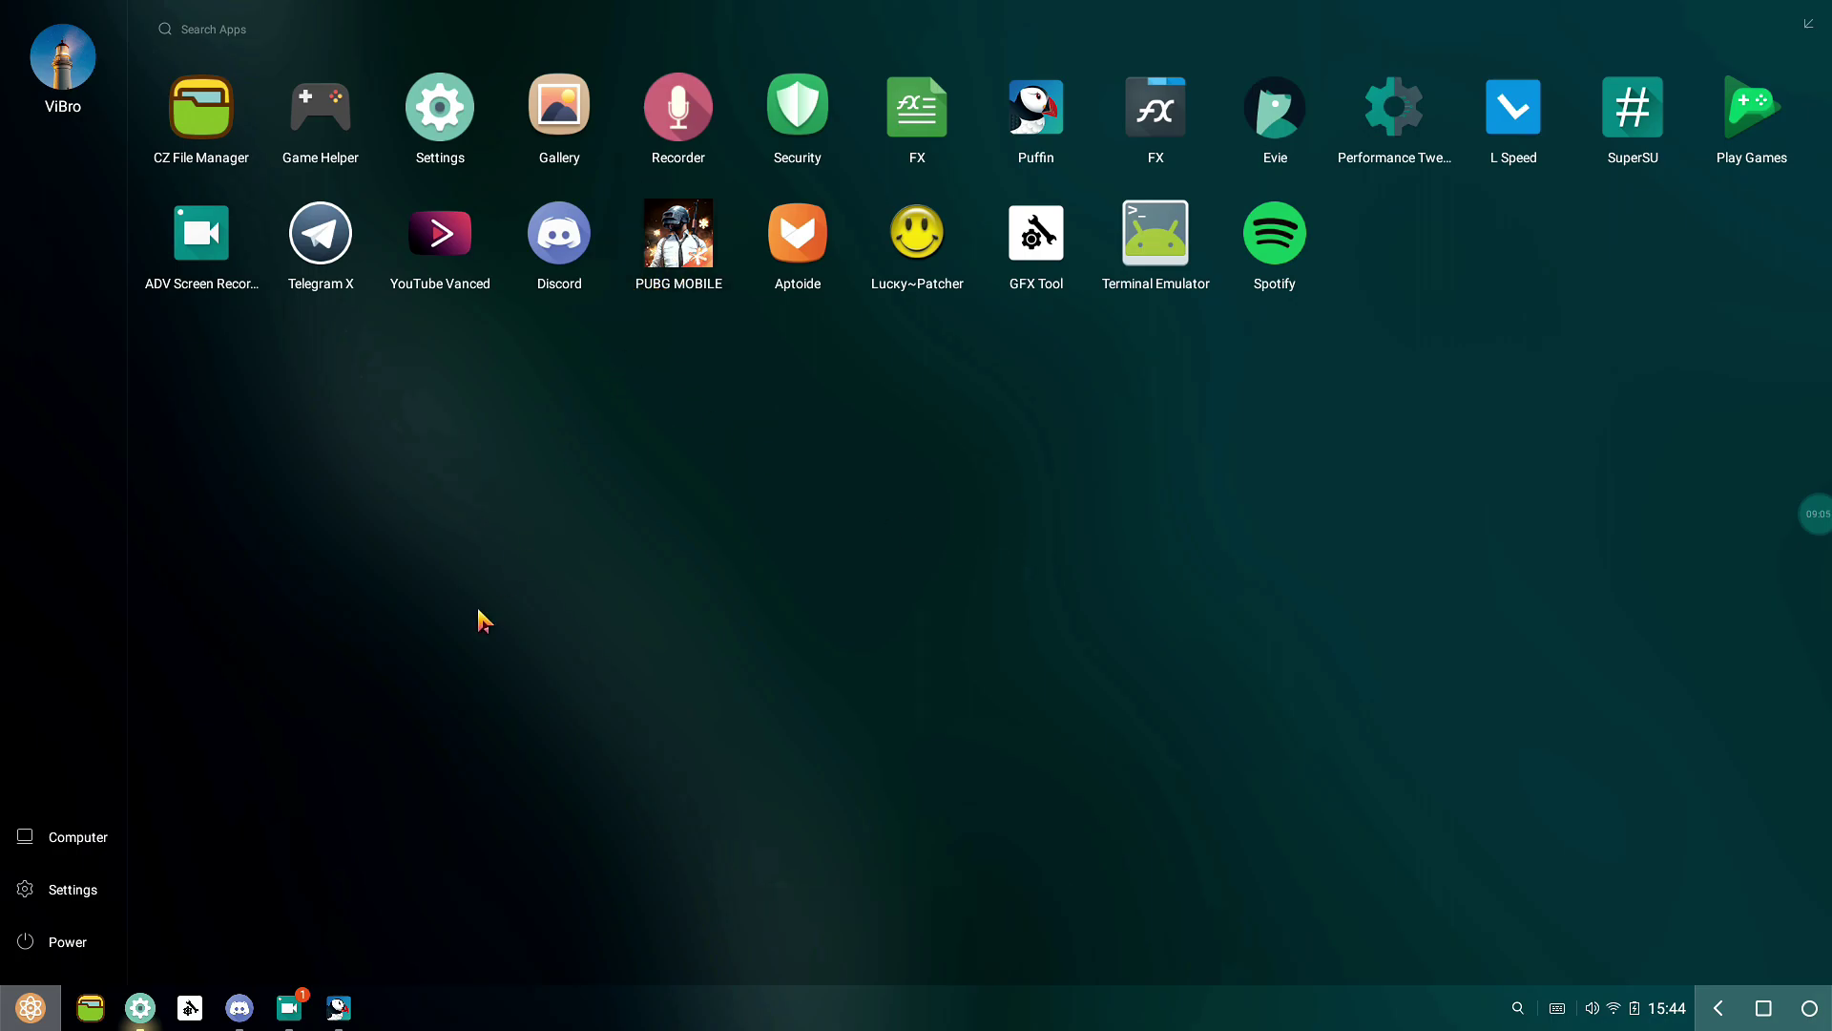
- Close the app drawer and the About tablet Settings window
click(221, 1017)
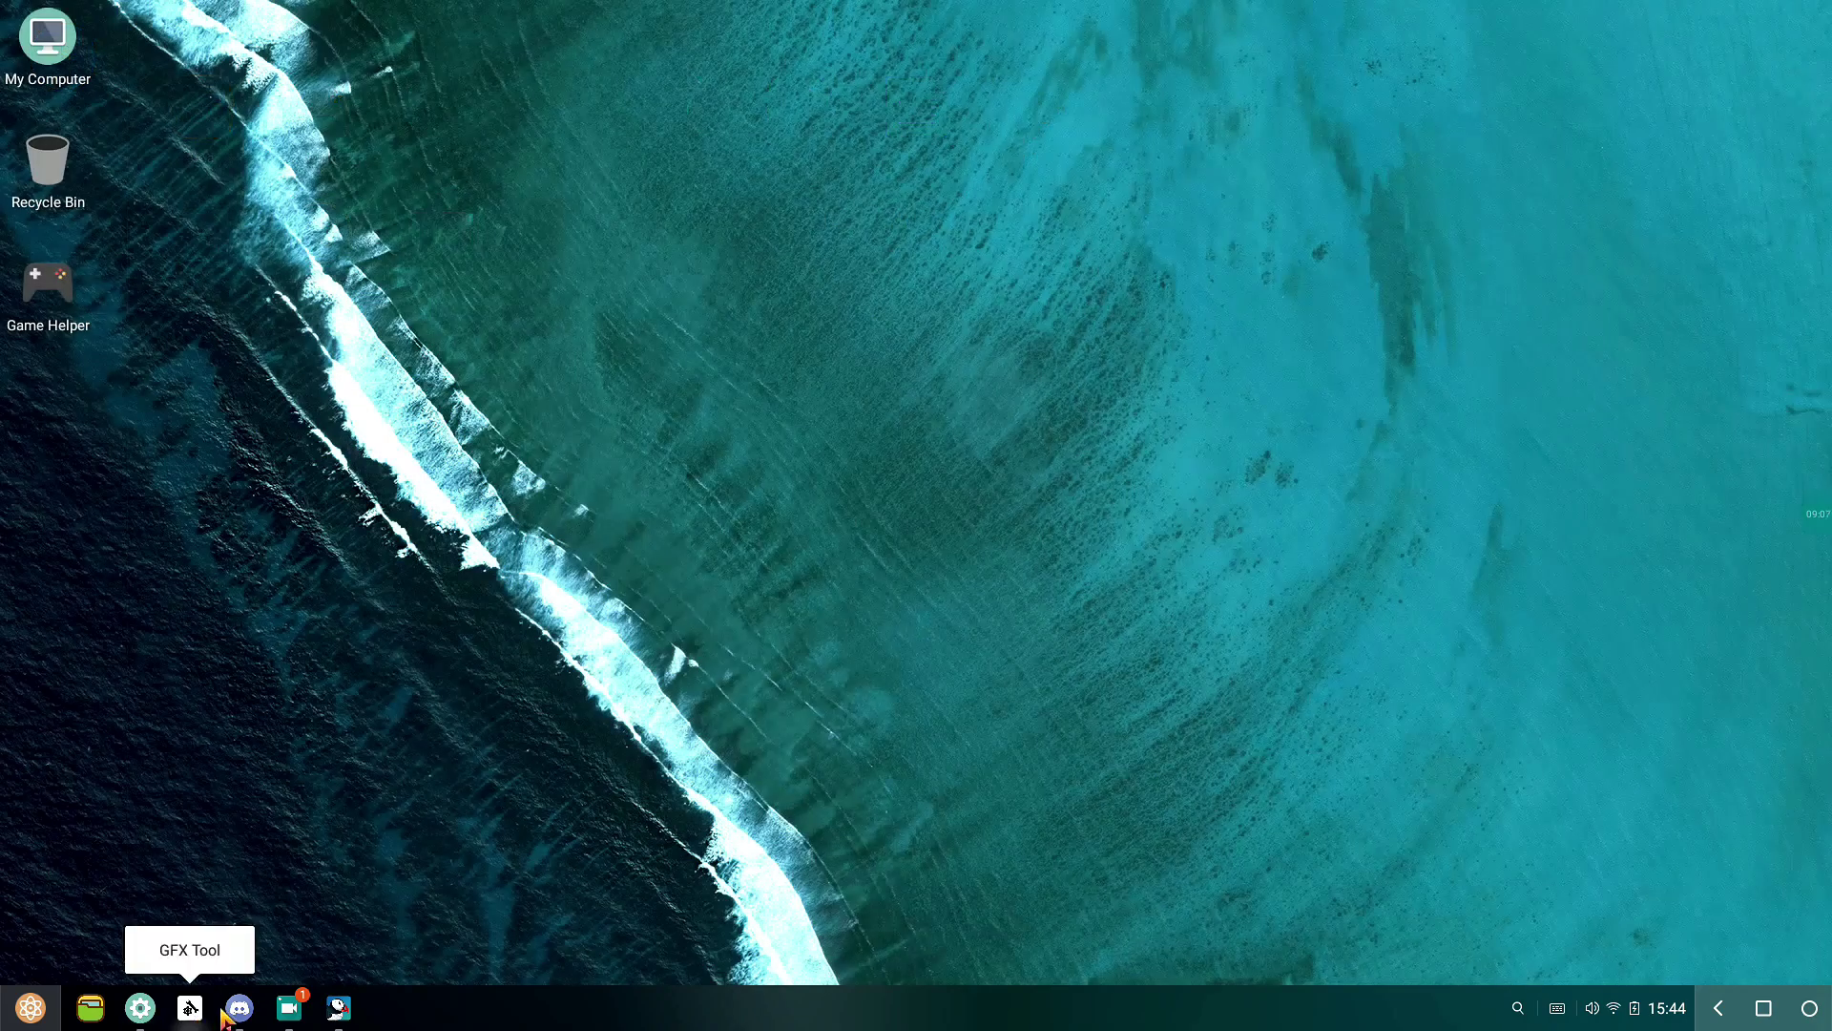
click(140, 1008)
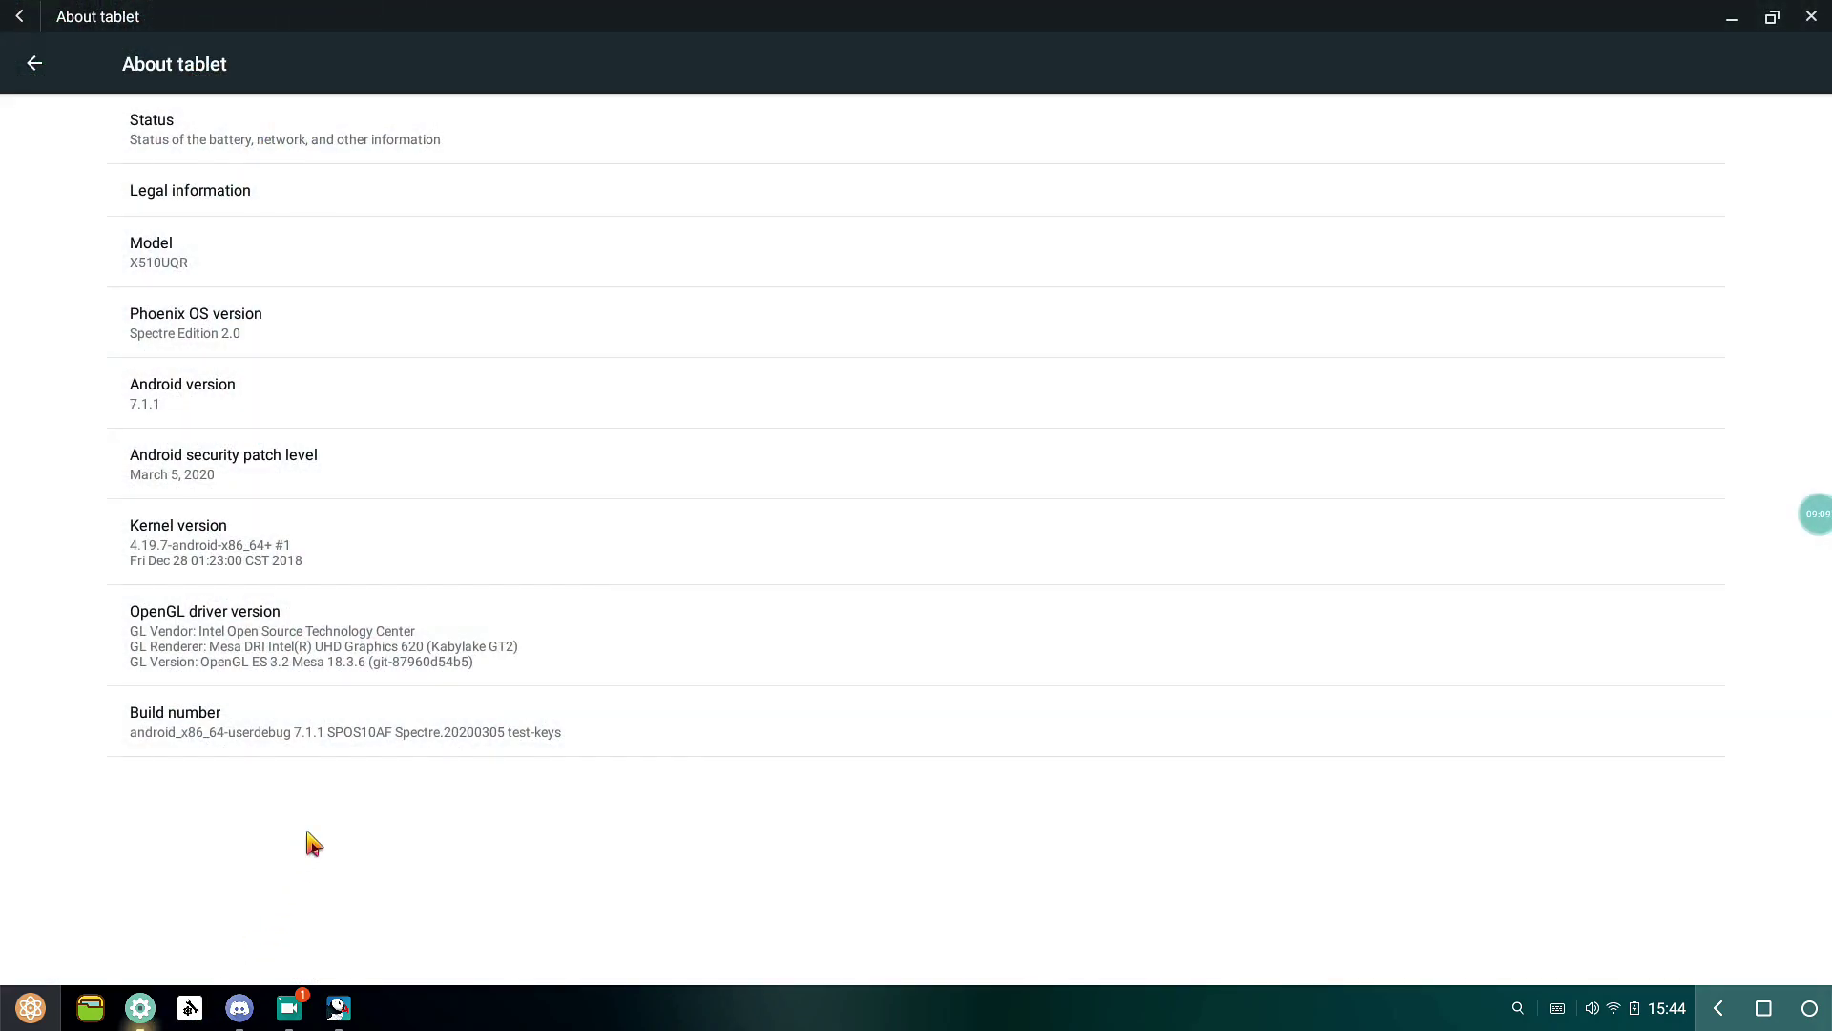
click(1818, 17)
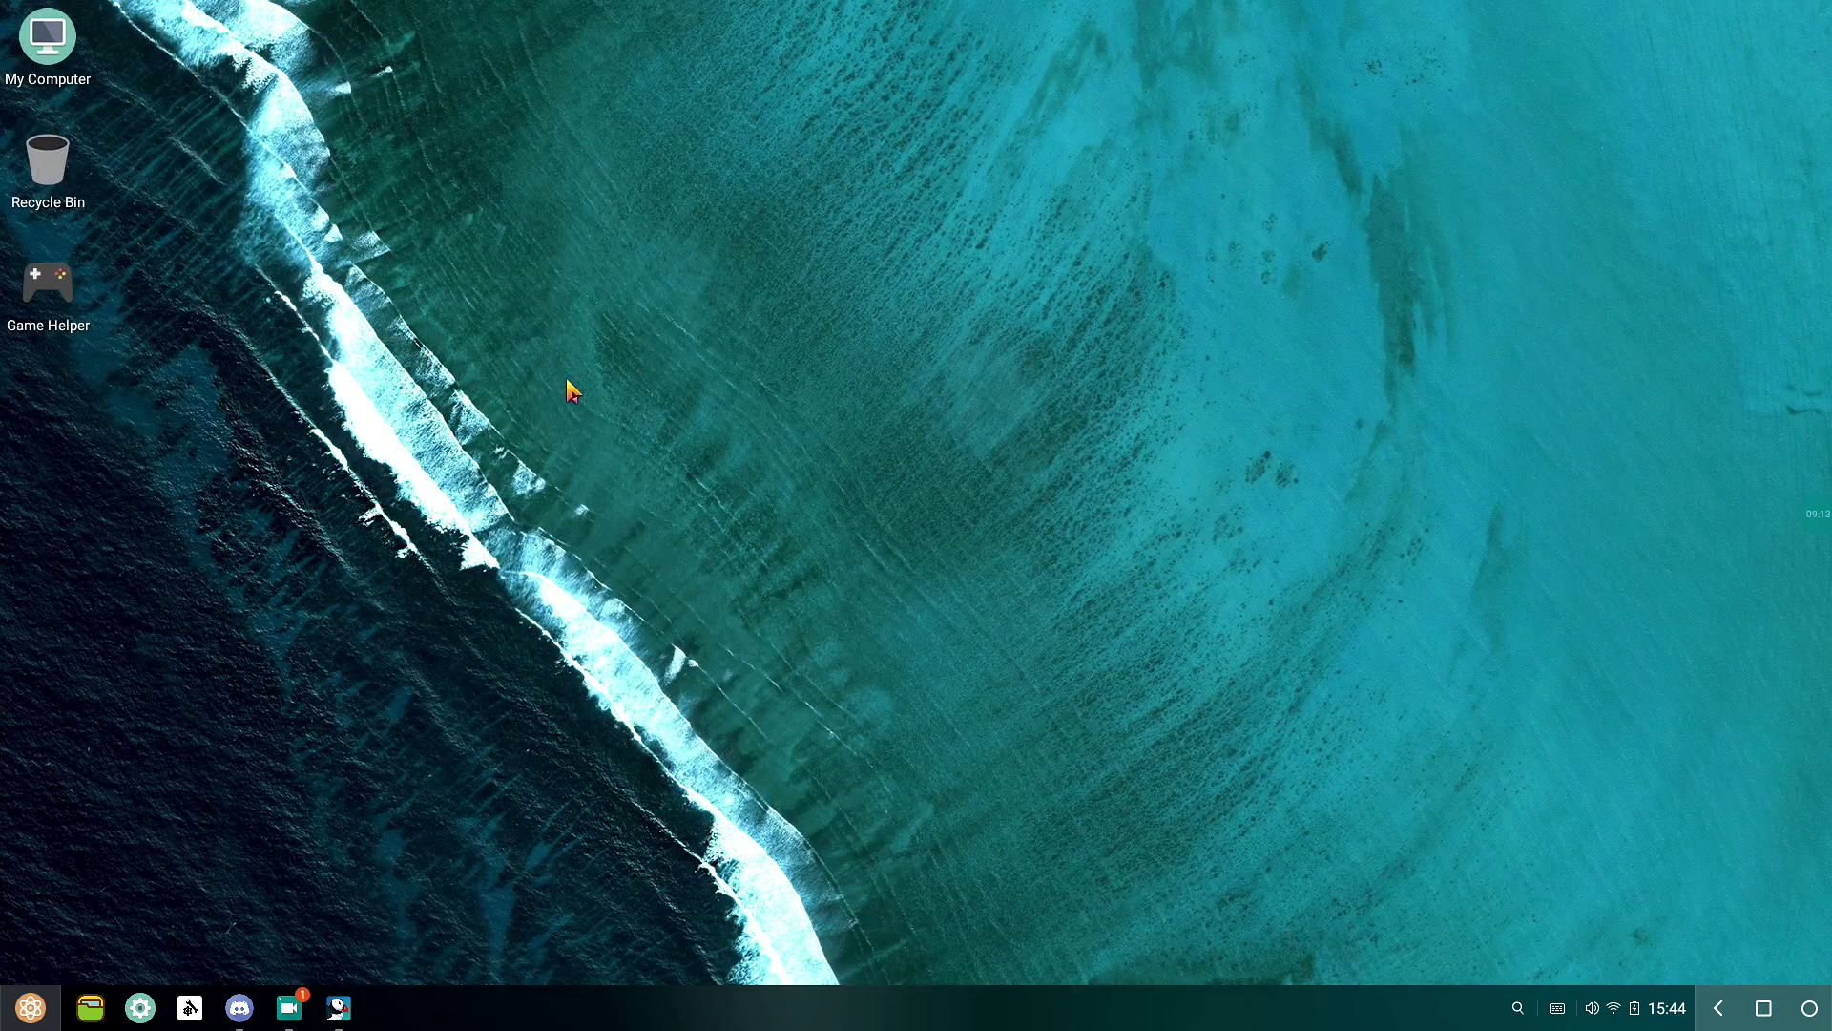
drag(538, 364, 1078, 769)
drag(850, 830, 427, 363)
drag(505, 860, 717, 916)
click(1634, 1016)
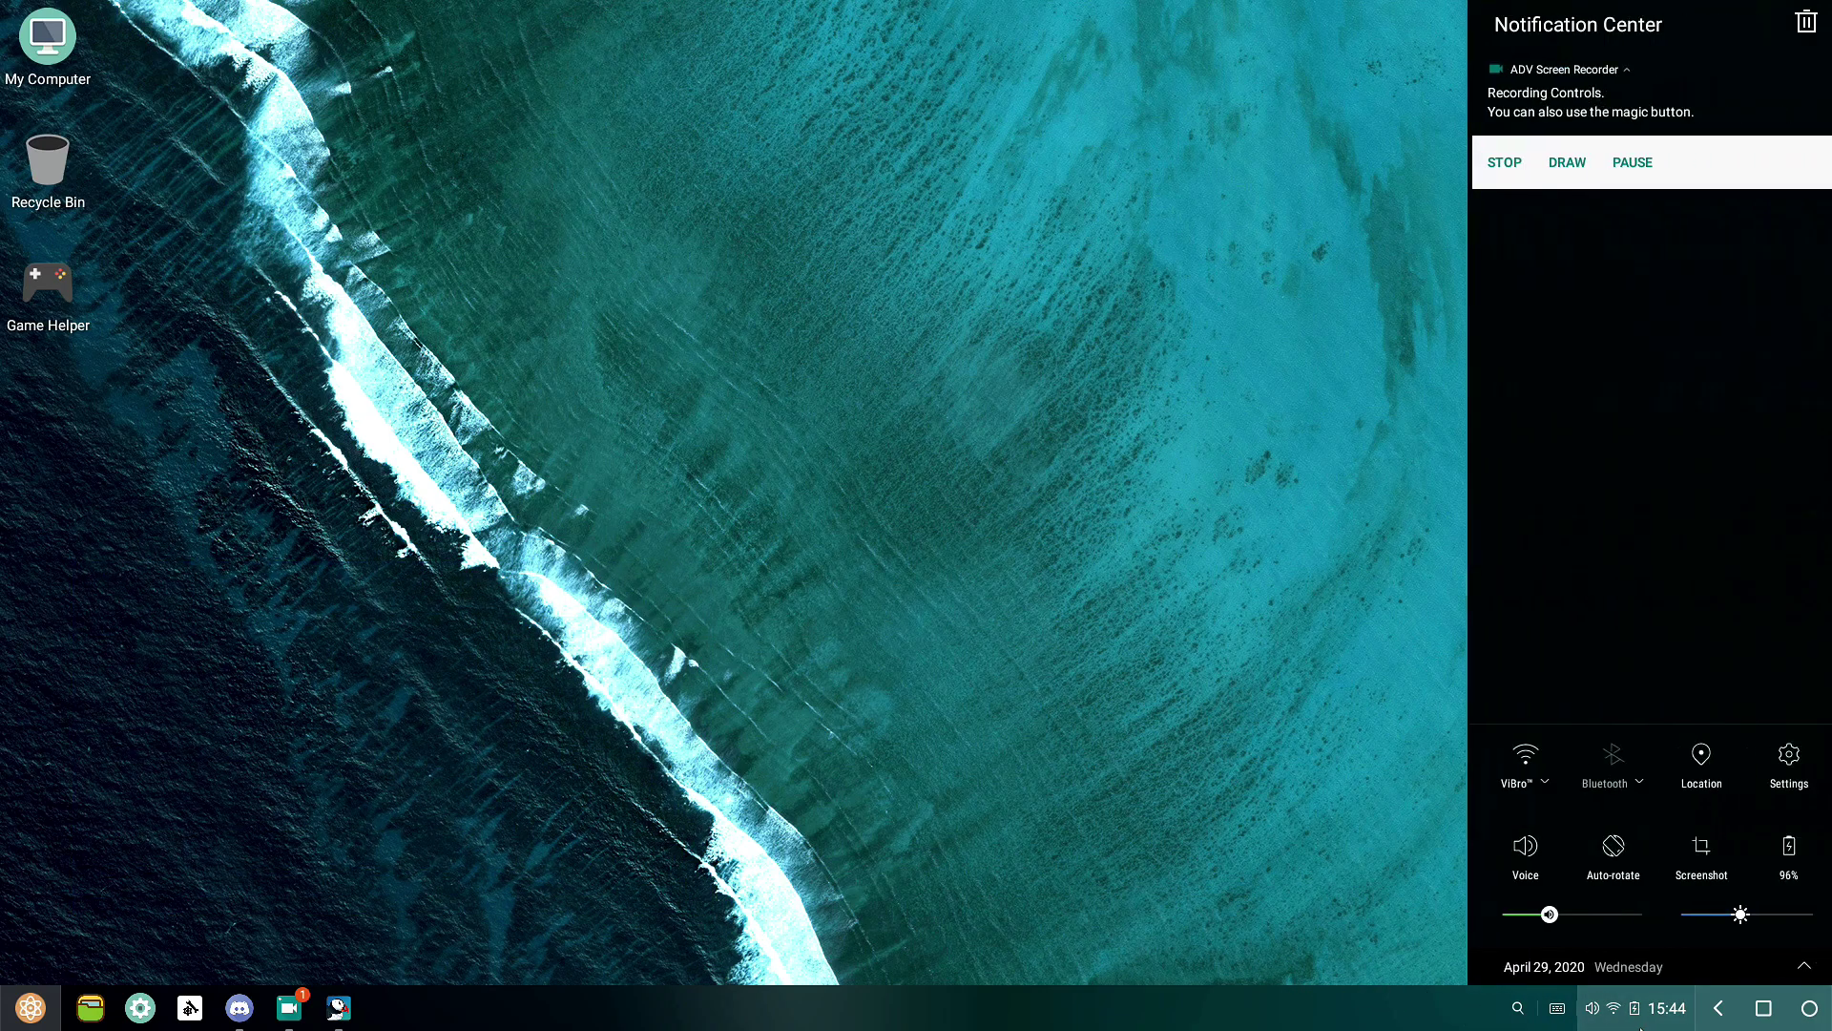
click(1638, 1025)
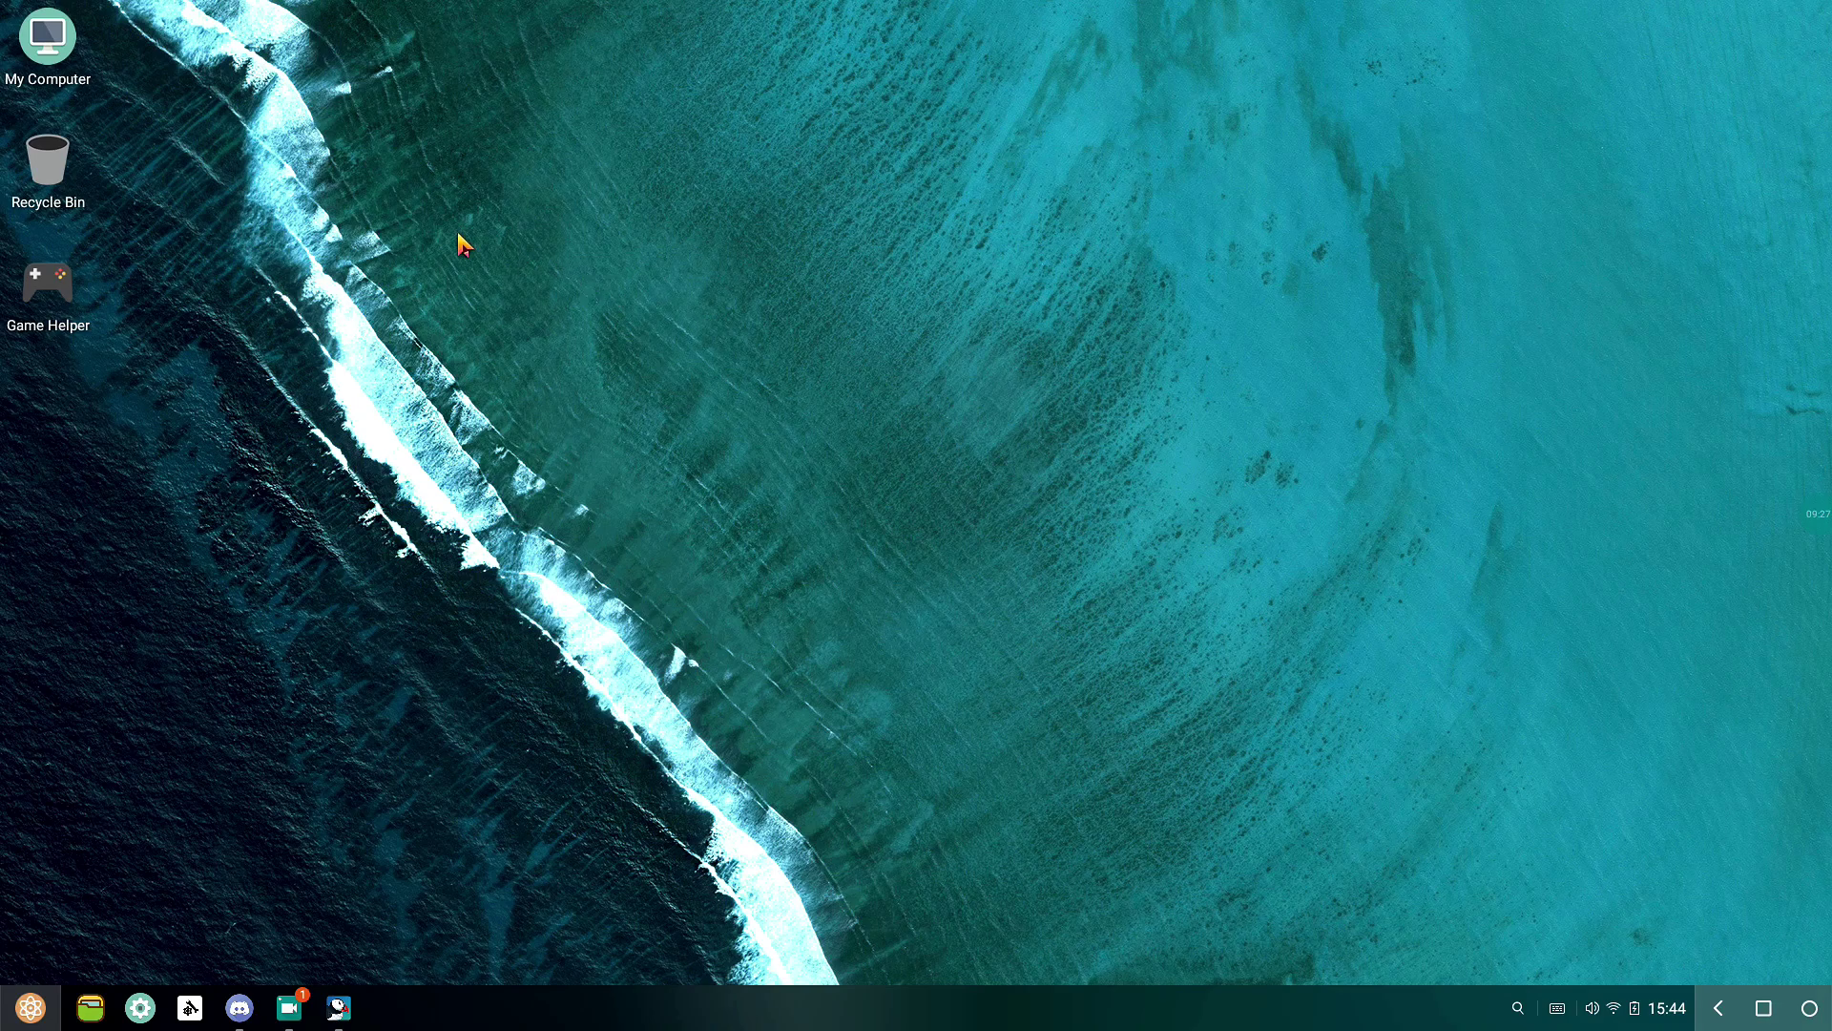
right_click(329, 164)
click(461, 346)
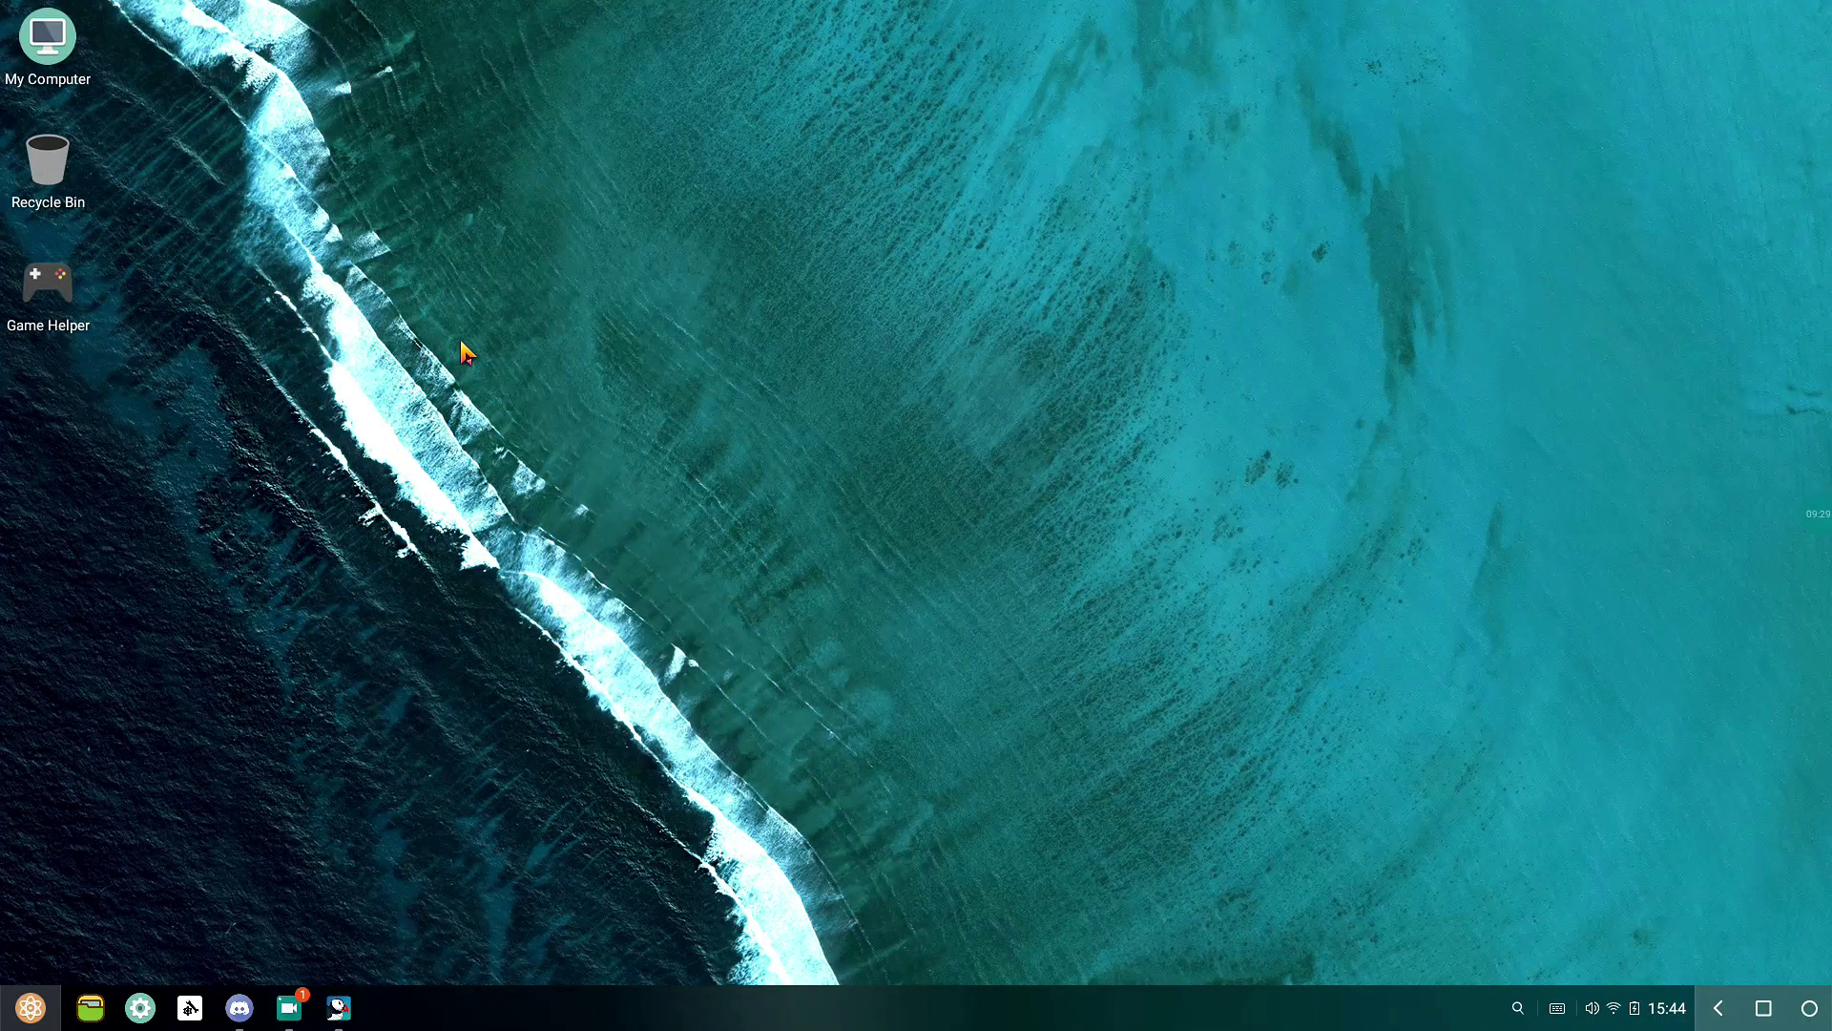
click(242, 1012)
- Open Discord's User Settings, close Discord, and bring up the desktop's right-click menu
click(25, 67)
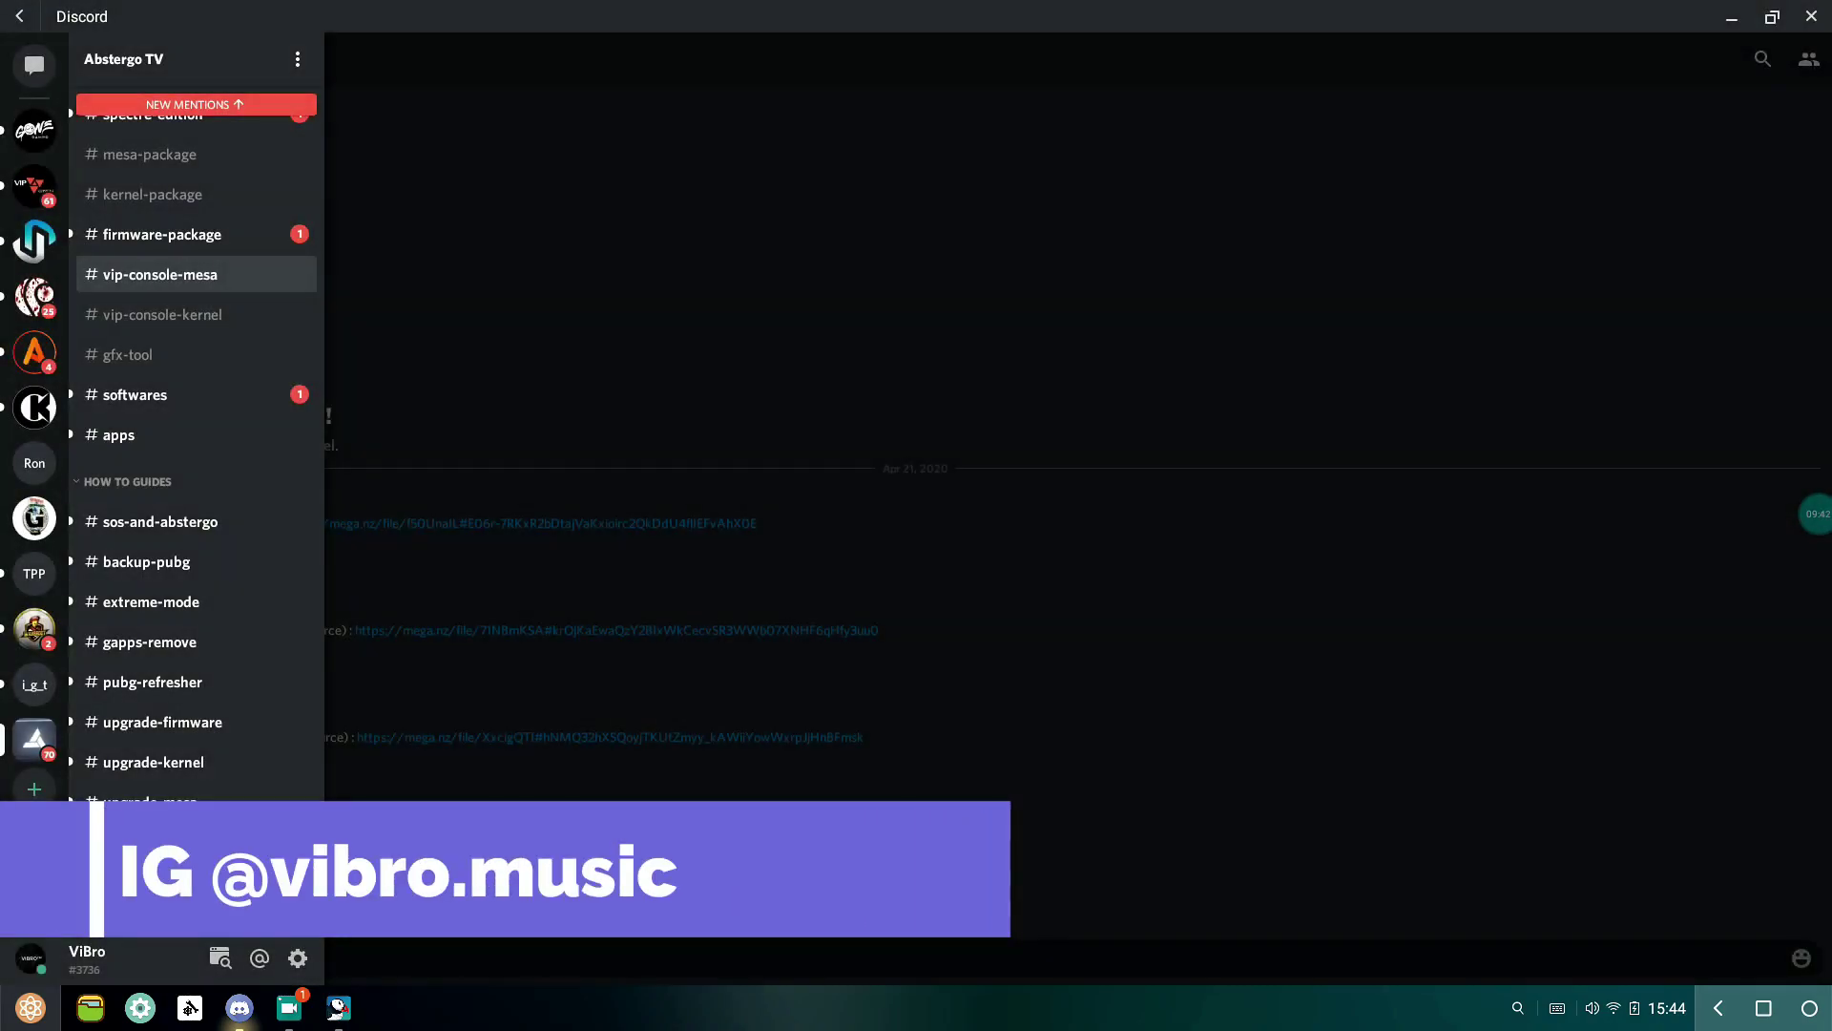
click(309, 963)
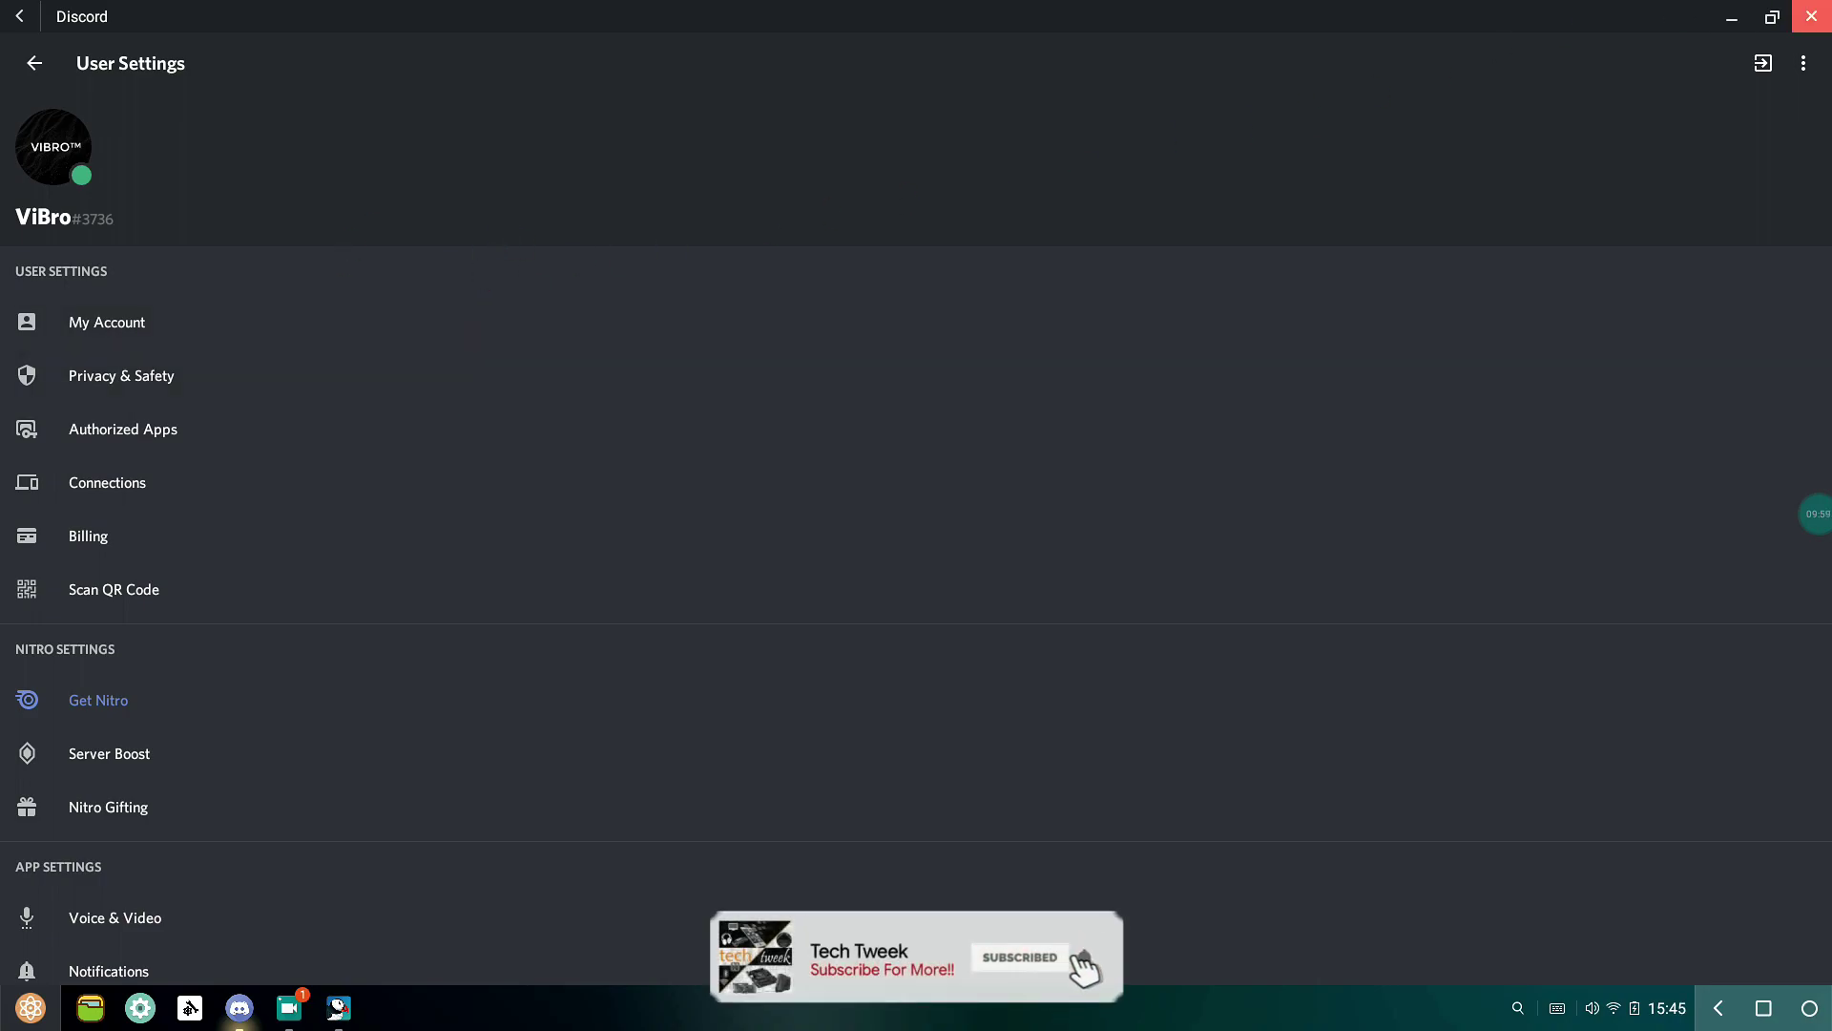
click(1811, 17)
right_click(973, 245)
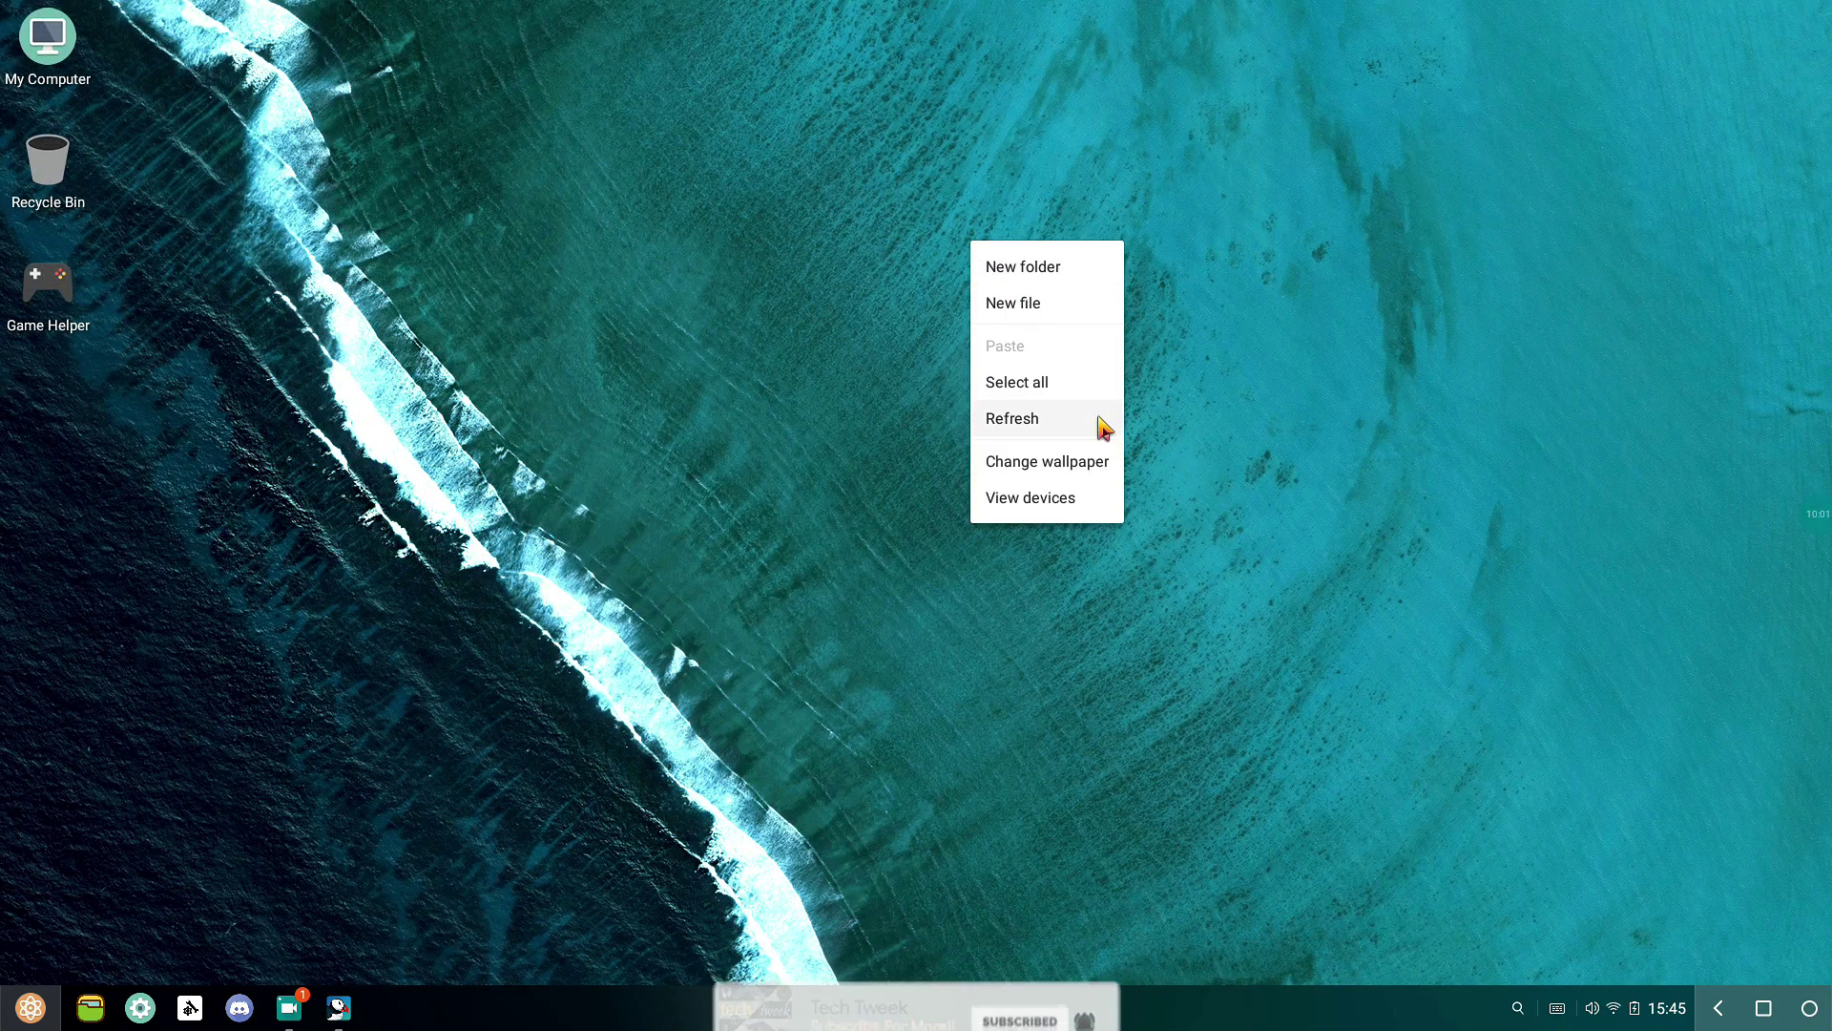